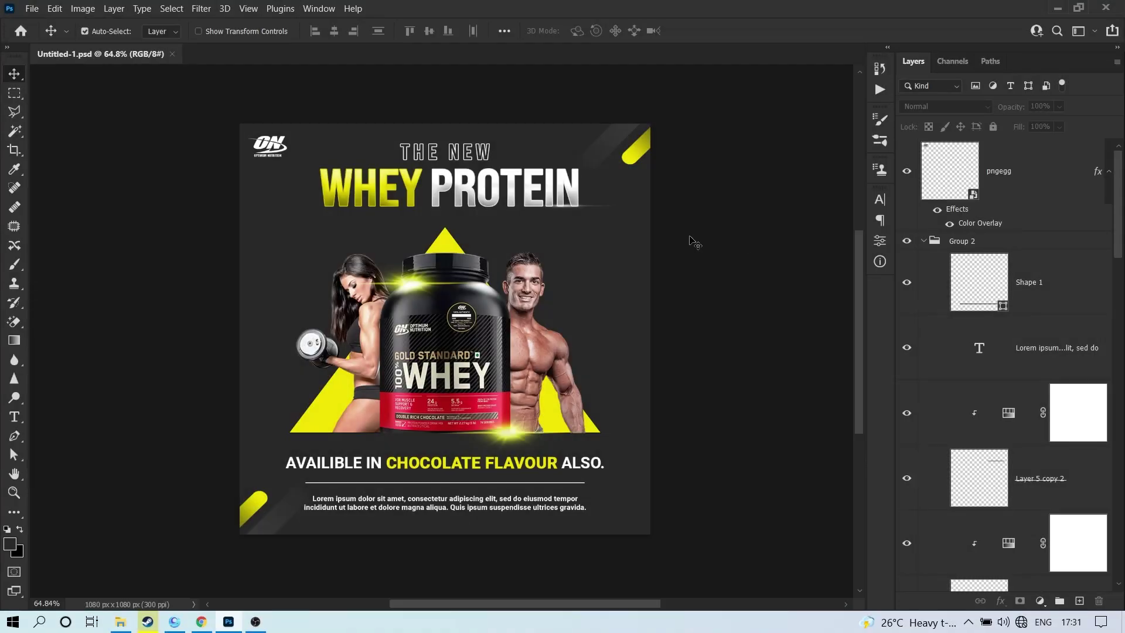
Step: Set up a new document named as a post design by the author, 1080 pixels wide and 1080 pixels high
{"action": "left_click", "coordinate": [32, 8]}
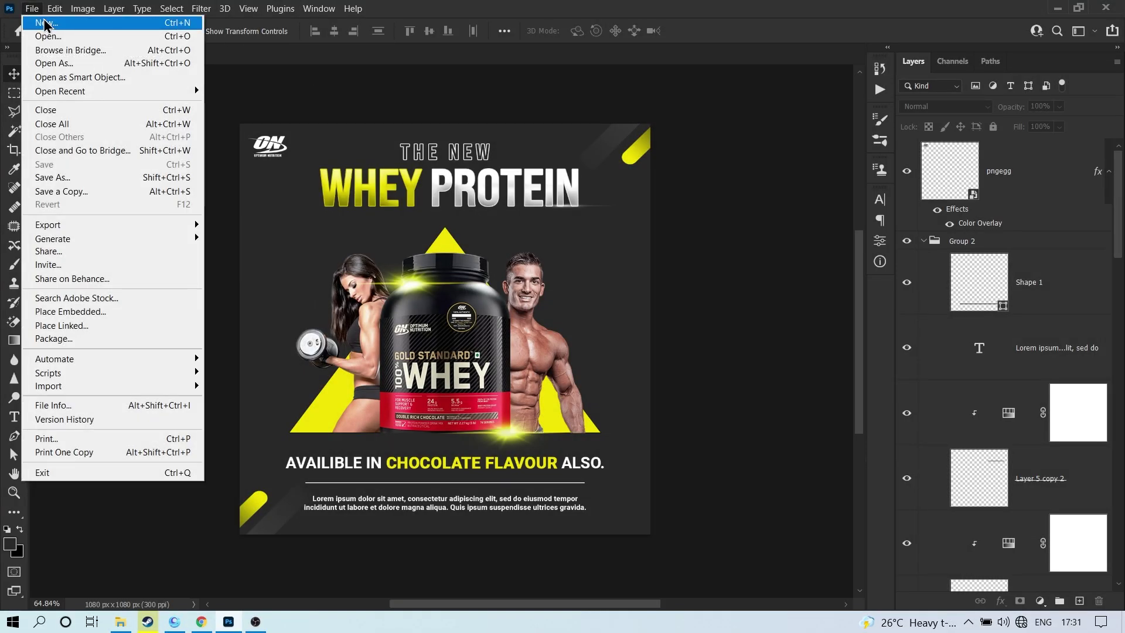
{"action": "left_click", "coordinate": [45, 23]}
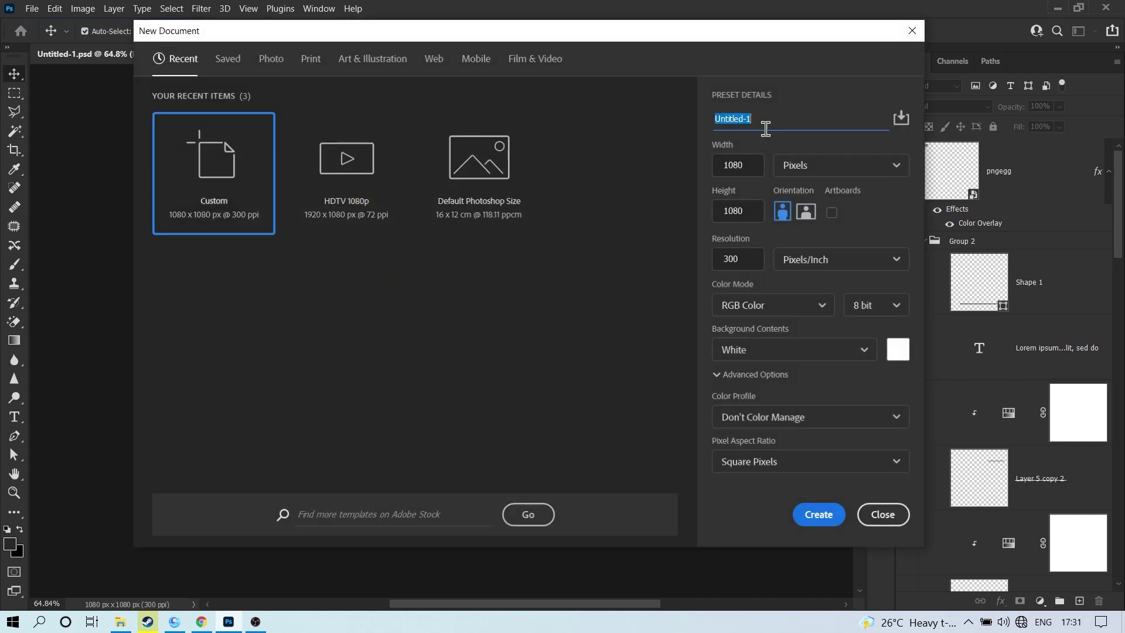
{"action": "type", "text": "post design by Sarib"}
{"action": "left_click", "coordinate": [735, 167]}
{"action": "left_click_drag", "start_coordinate": [735, 165], "coordinate": [708, 170]}
{"action": "left_click", "coordinate": [737, 212]}
{"action": "left_click_drag", "start_coordinate": [753, 212], "coordinate": [691, 217]}
{"action": "left_click", "coordinate": [813, 170]}
{"action": "left_click", "coordinate": [841, 193]}
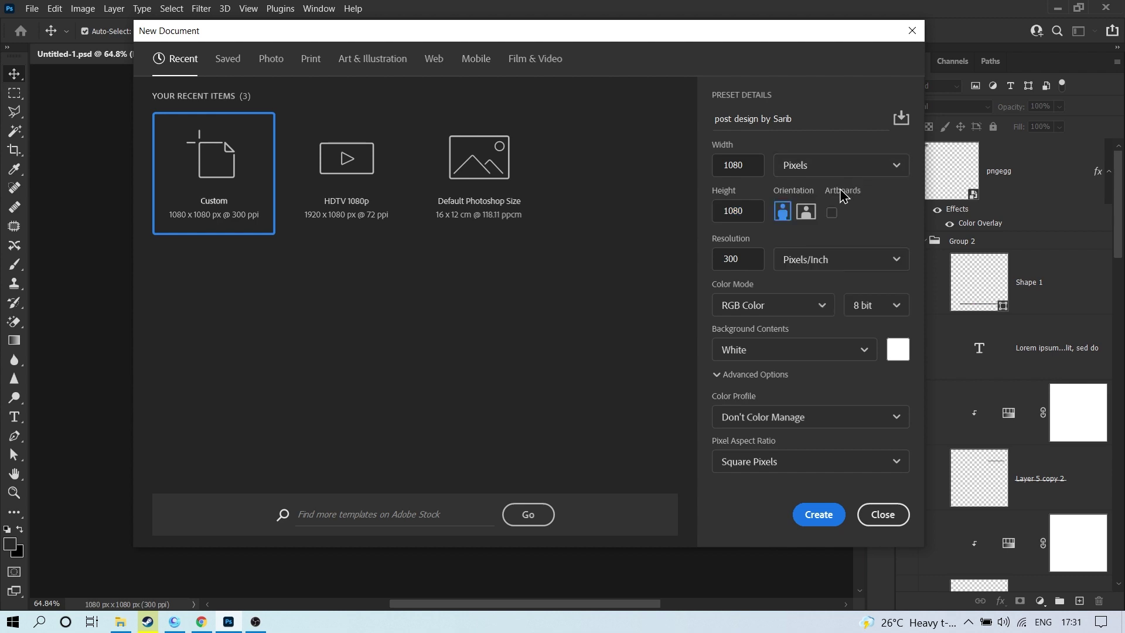
Step: Set the resolution to 300 pixels/inch and the color mode to RGB Color, and create the document
{"action": "left_click", "coordinate": [720, 257]}
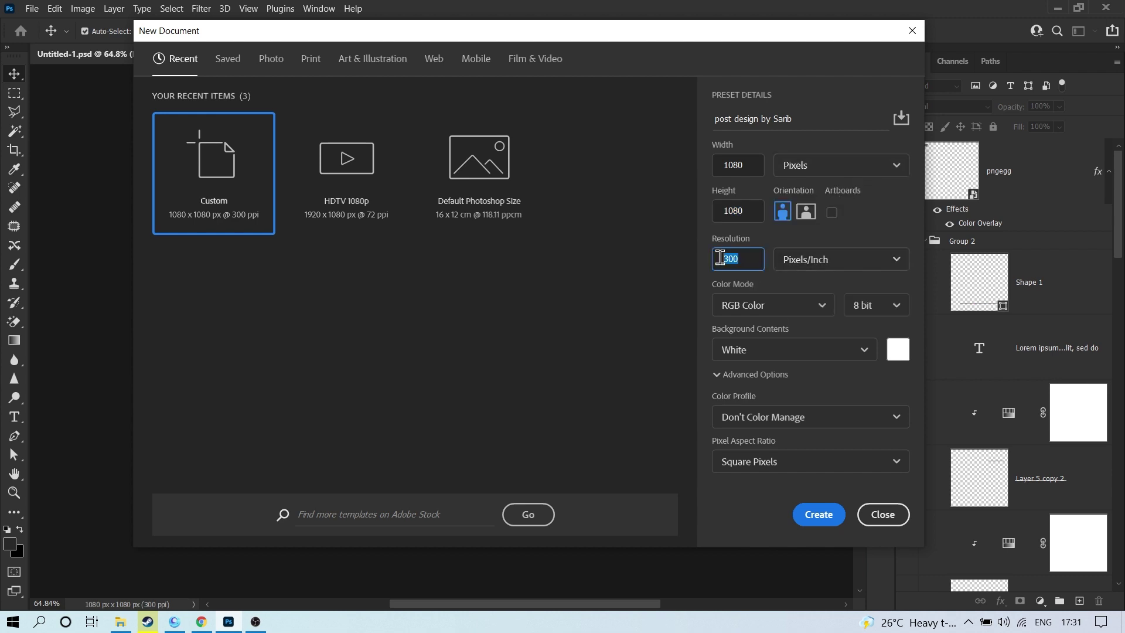
{"action": "left_click", "coordinate": [749, 306]}
{"action": "left_click", "coordinate": [758, 381]}
{"action": "left_click", "coordinate": [818, 515]}
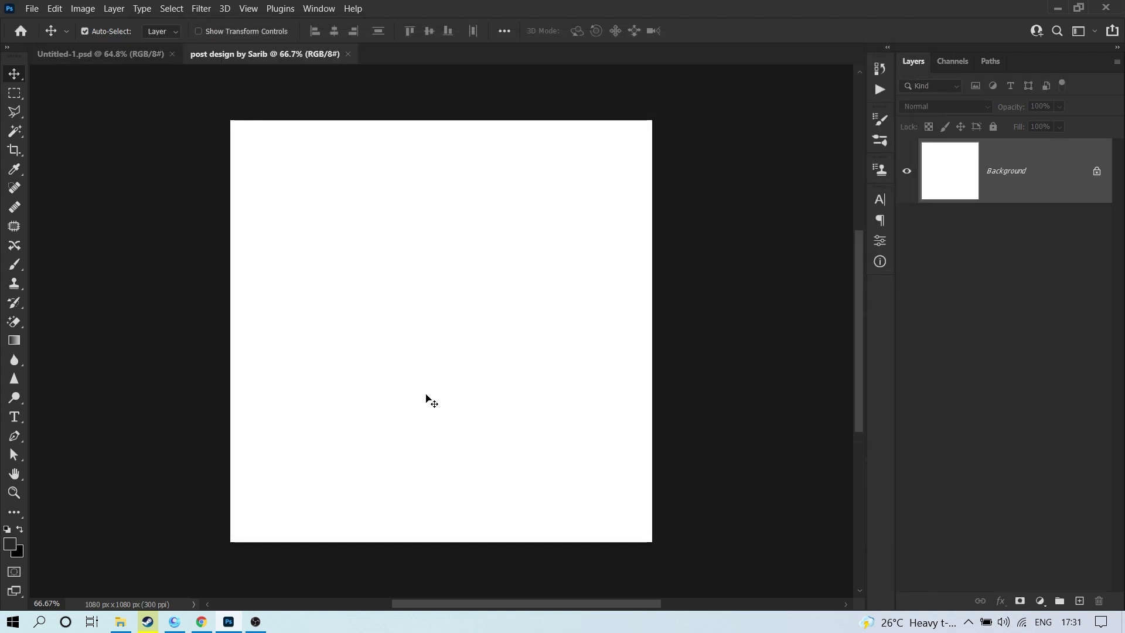
Step: Add a solid color fill layer in #292929 and merge it with the Background layer
{"action": "left_click", "coordinate": [1039, 601]}
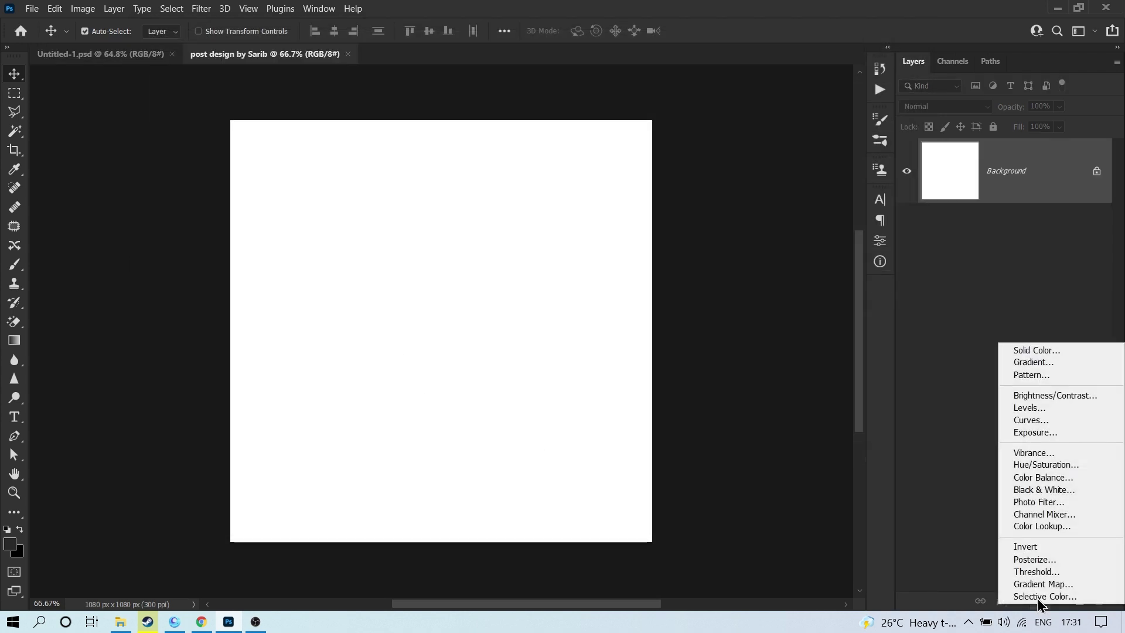
{"action": "left_click", "coordinate": [1028, 348]}
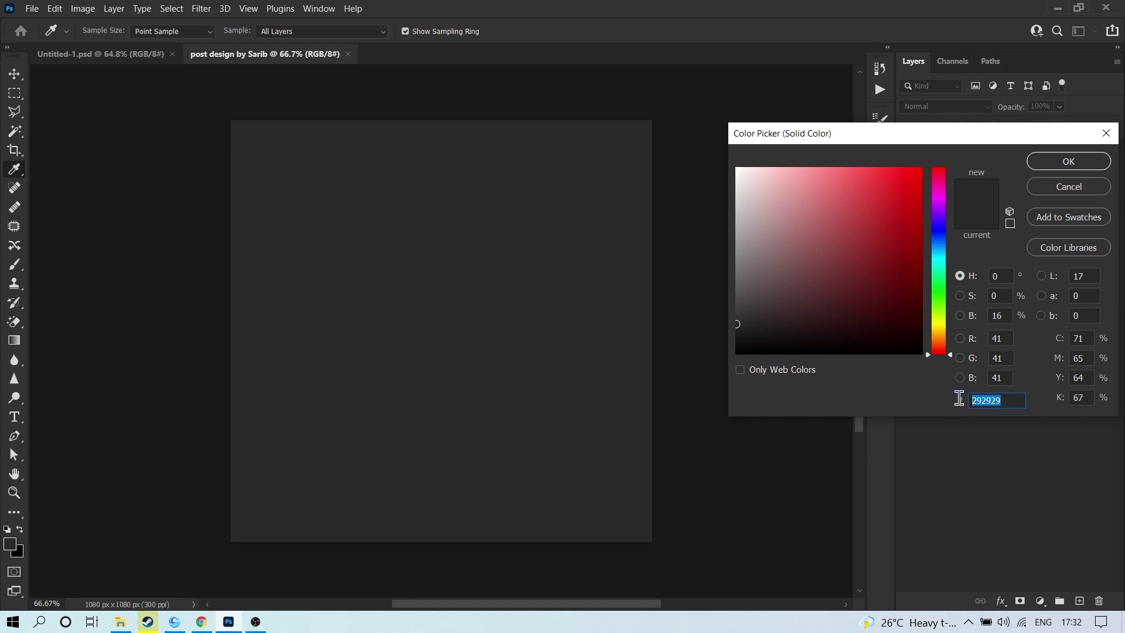
{"action": "left_click", "coordinate": [1062, 165]}
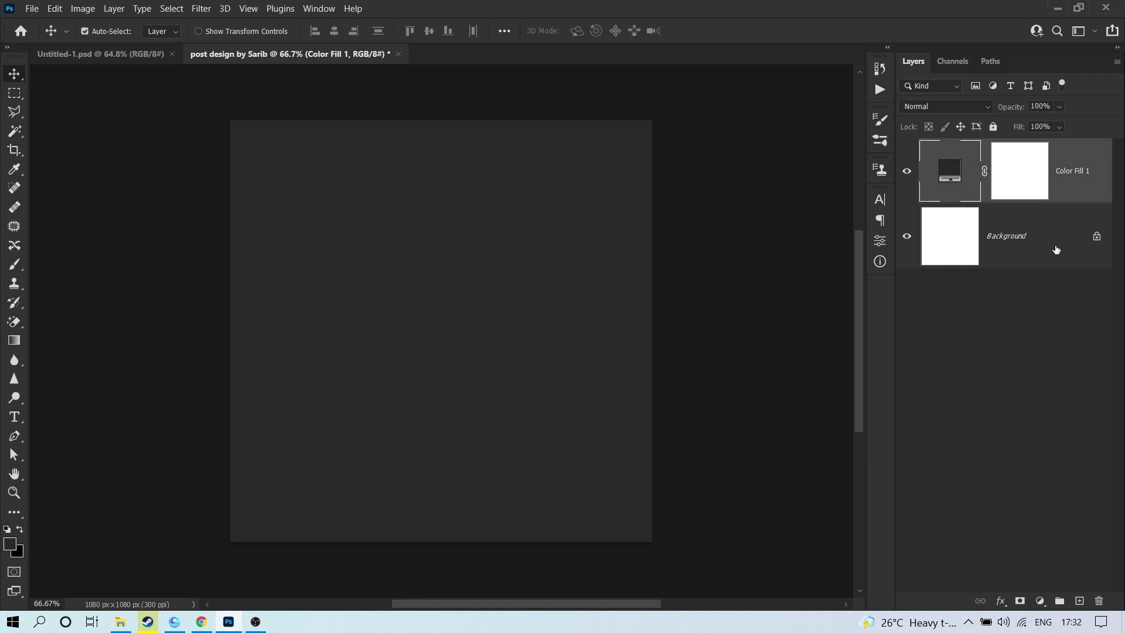
{"action": "left_click", "coordinate": [1048, 241], "text": "shift"}
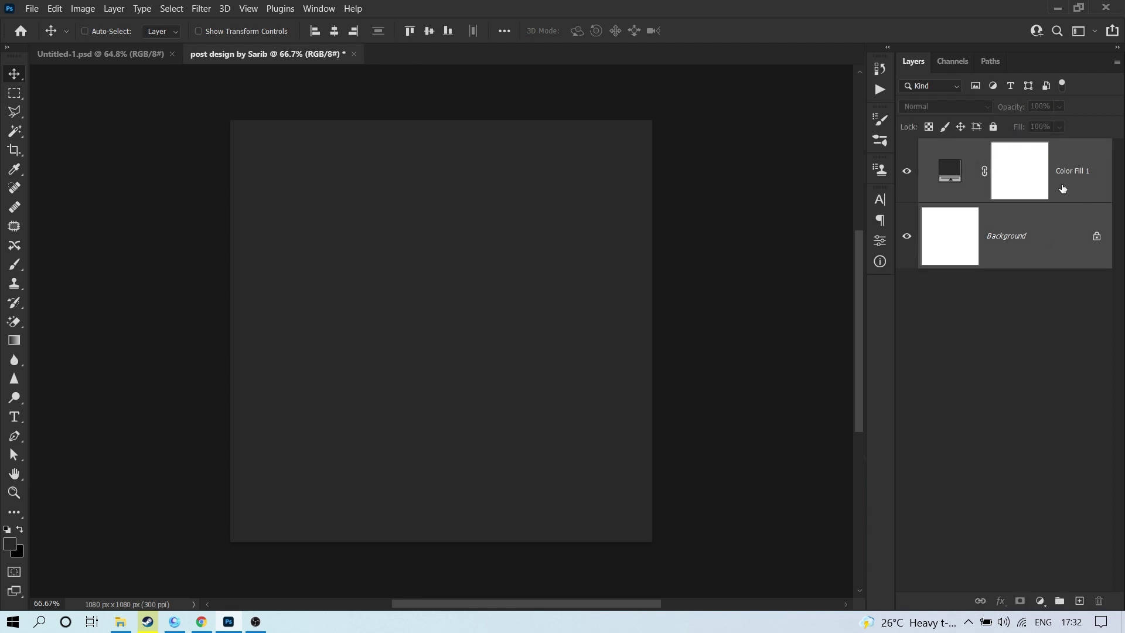
{"action": "key", "text": "ctrl+e"}
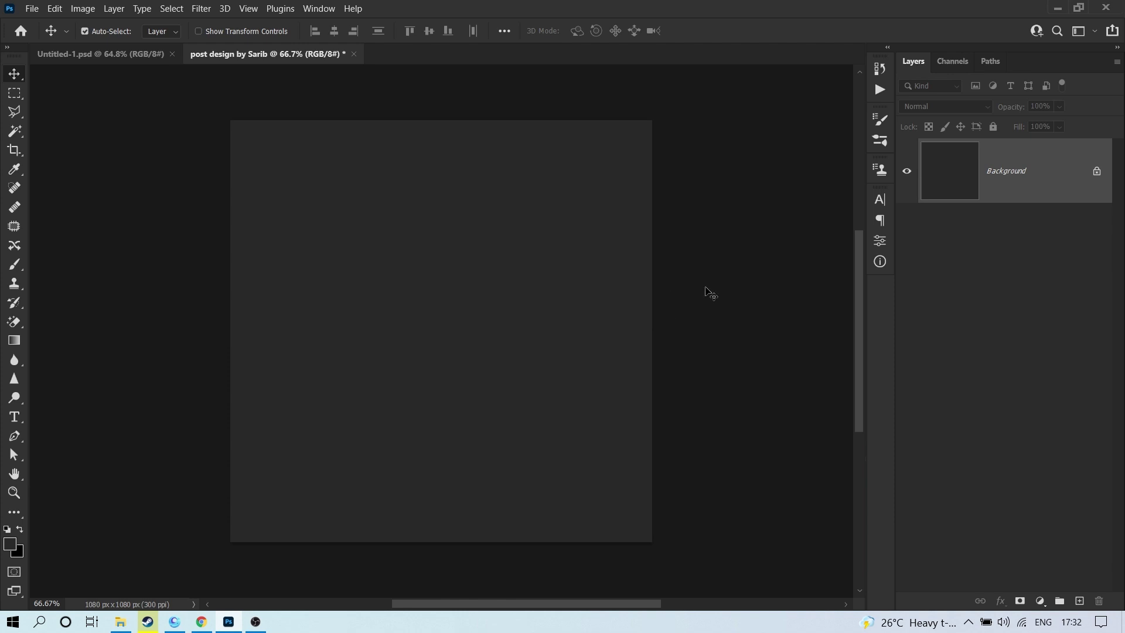
Step: Place the Men 2 image from the Images folder into the document, resized and positioned in the right half of the canvas
{"action": "key", "text": "alt+Tab"}
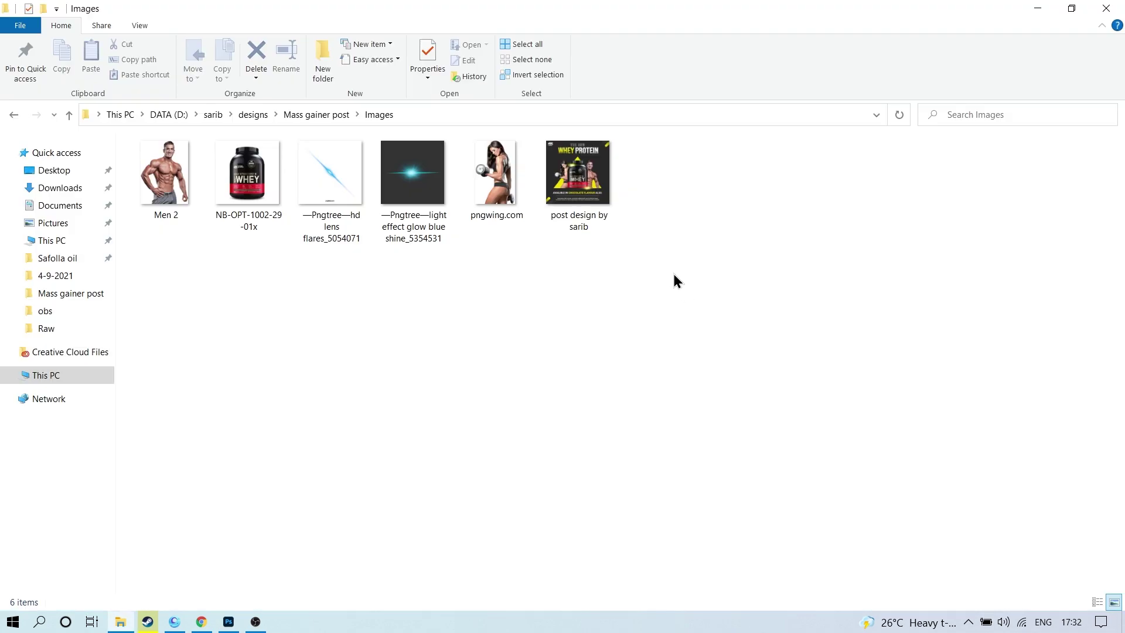
{"action": "left_click_drag", "start_coordinate": [166, 163], "coordinate": [389, 339]}
{"action": "key", "text": "alt+Tab"}
{"action": "left_click_drag", "start_coordinate": [597, 121], "coordinate": [552, 181]}
{"action": "left_click_drag", "start_coordinate": [453, 276], "coordinate": [535, 248]}
{"action": "key", "text": "Return"}
Step: Place the pngwing.com woman image from the Images folder into the document beside the man
{"action": "key", "text": "alt+Tab"}
{"action": "left_click_drag", "start_coordinate": [495, 176], "coordinate": [401, 239]}
{"action": "key", "text": "alt+Tab"}
{"action": "key", "text": "Return"}
Step: Add a layer mask to the woman's layer and set up a Soft Round brush of 40 px
{"action": "scroll", "coordinate": [334, 184], "scroll_direction": "up", "scroll_amount": 6}
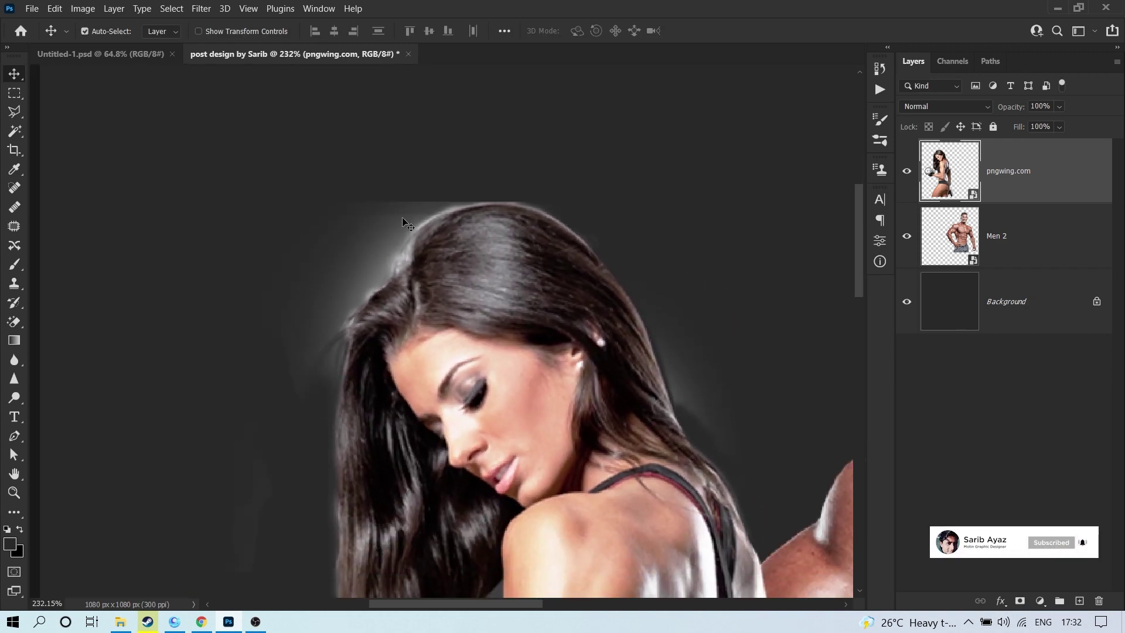
{"action": "left_click", "coordinate": [1019, 601]}
{"action": "left_click", "coordinate": [906, 171]}
{"action": "left_click", "coordinate": [906, 172]}
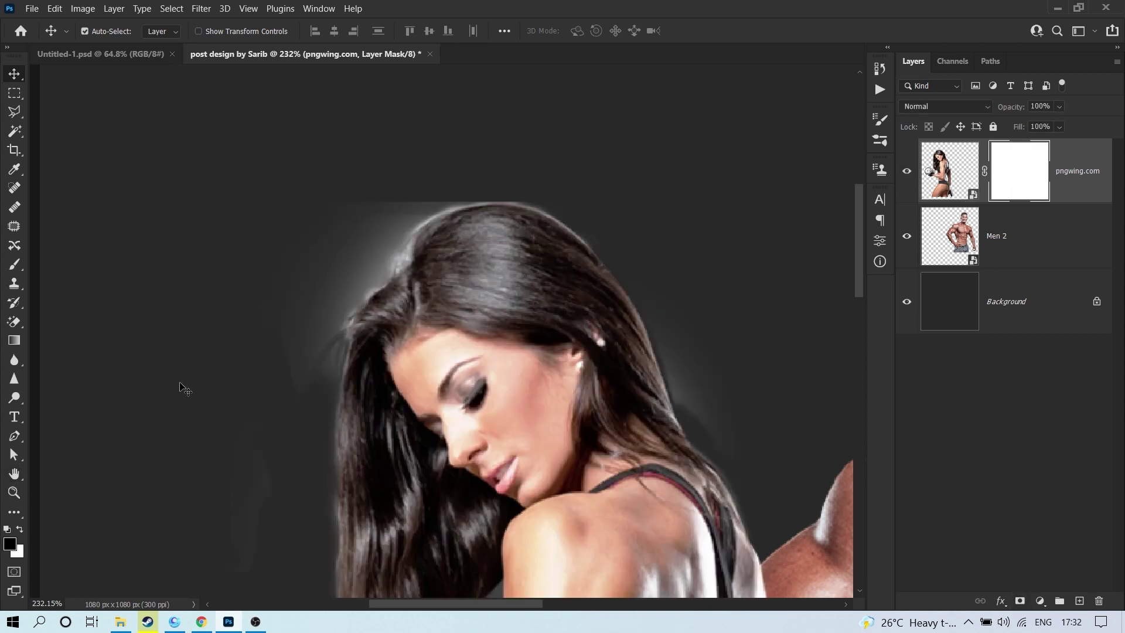
{"action": "key", "text": "b"}
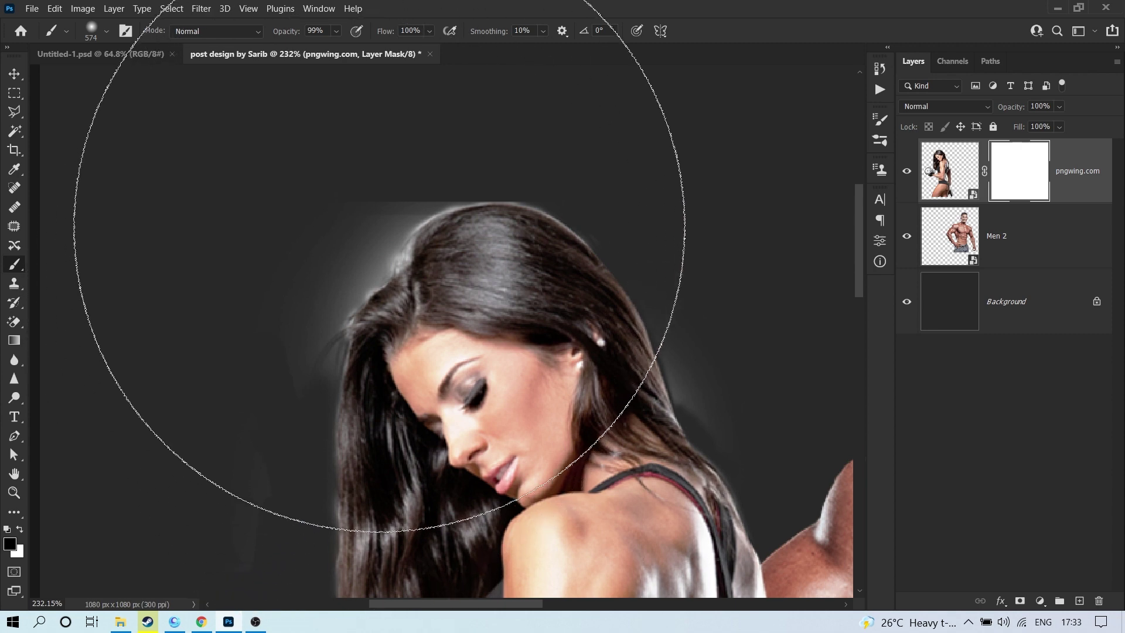
{"action": "right_click", "coordinate": [384, 222]}
{"action": "left_click_drag", "start_coordinate": [484, 258], "coordinate": [476, 258]}
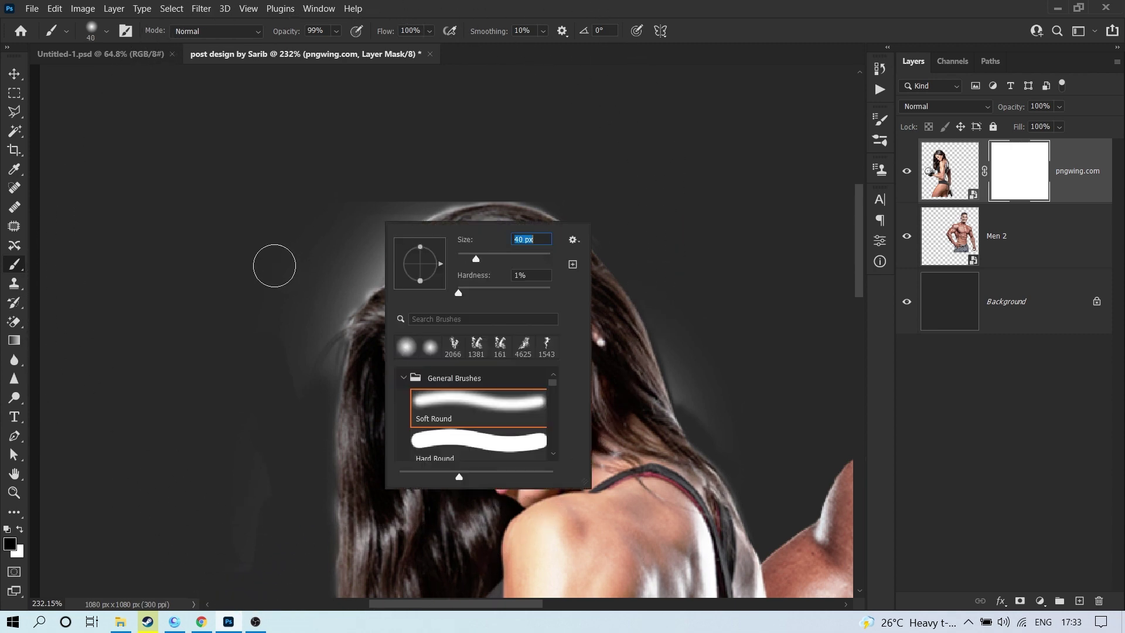
{"action": "left_click", "coordinate": [445, 408]}
Step: Paint black on the woman's layer mask around her hair to remove the light halo
{"action": "left_click_drag", "start_coordinate": [370, 161], "coordinate": [434, 199]}
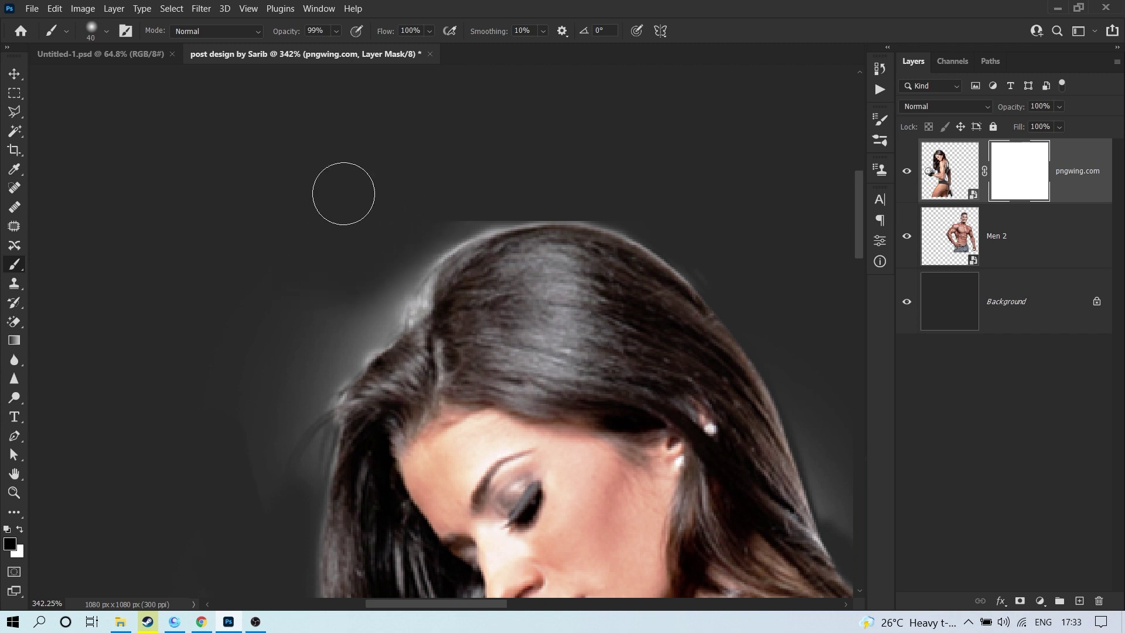
{"action": "mouse_move", "coordinate": [354, 269]}
{"action": "left_mouse_down"}
{"action": "mouse_move", "coordinate": [355, 325]}
{"action": "mouse_move", "coordinate": [356, 310]}
{"action": "mouse_move", "coordinate": [288, 395]}
{"action": "mouse_move", "coordinate": [262, 453]}
{"action": "mouse_move", "coordinate": [257, 433]}
{"action": "mouse_move", "coordinate": [332, 319]}
{"action": "mouse_move", "coordinate": [362, 311]}
{"action": "mouse_move", "coordinate": [499, 183]}
{"action": "mouse_move", "coordinate": [725, 254]}
{"action": "left_mouse_up"}
{"action": "left_click_drag", "start_coordinate": [477, 370], "coordinate": [537, 193]}
{"action": "mouse_move", "coordinate": [358, 278]}
{"action": "left_mouse_down"}
{"action": "mouse_move", "coordinate": [283, 294]}
{"action": "mouse_move", "coordinate": [255, 555]}
{"action": "left_mouse_up"}
{"action": "left_click_drag", "start_coordinate": [411, 267], "coordinate": [361, 278]}
{"action": "scroll", "coordinate": [360, 278], "scroll_direction": "down", "scroll_amount": 3}
{"action": "scroll", "coordinate": [684, 241], "scroll_direction": "up", "scroll_amount": 5}
{"action": "mouse_move", "coordinate": [685, 242]}
{"action": "left_mouse_down"}
{"action": "mouse_move", "coordinate": [560, 276]}
{"action": "mouse_move", "coordinate": [527, 223]}
{"action": "mouse_move", "coordinate": [598, 392]}
{"action": "left_mouse_up"}
{"action": "scroll", "coordinate": [410, 219], "scroll_direction": "down", "scroll_amount": 5}
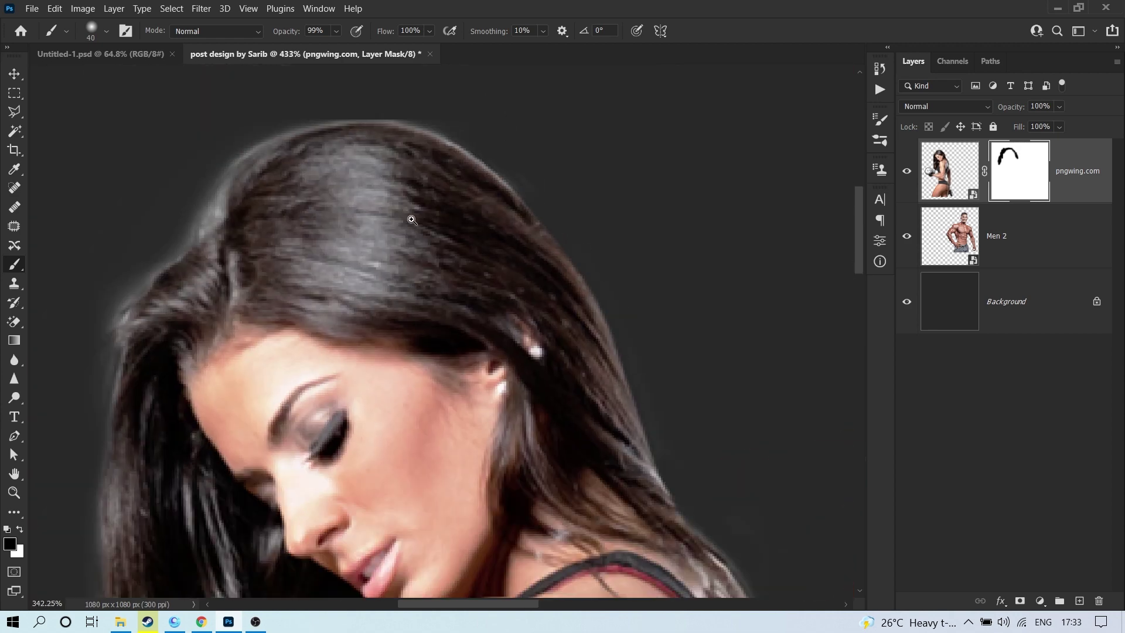
{"action": "scroll", "coordinate": [482, 168], "scroll_direction": "up", "scroll_amount": 3}
{"action": "left_click_drag", "start_coordinate": [557, 215], "coordinate": [475, 241]}
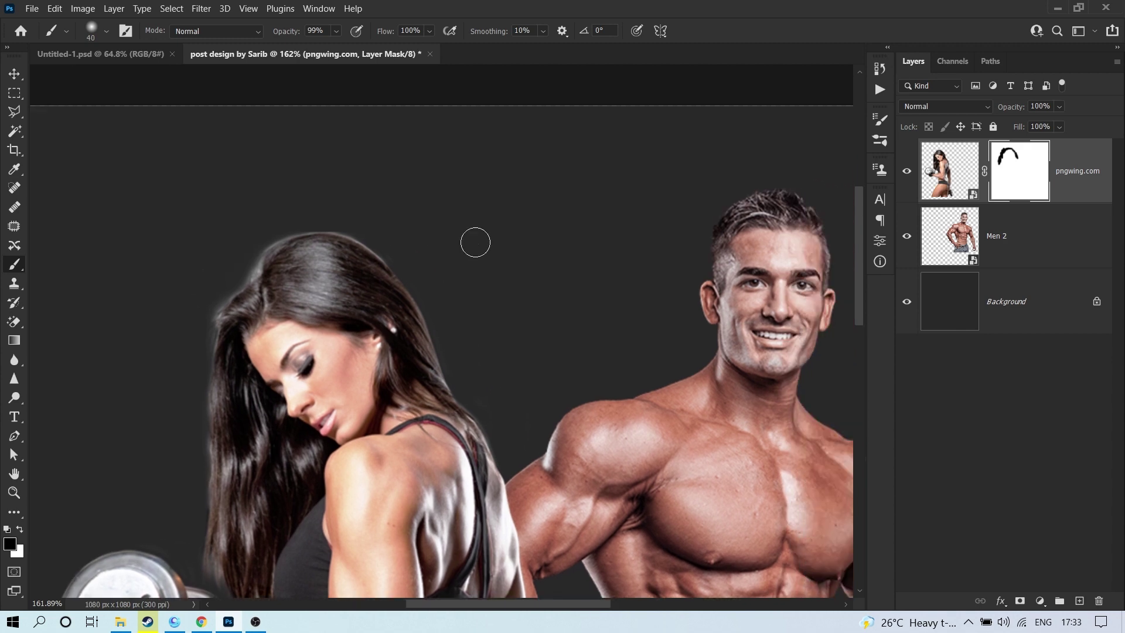
Step: Place the NB-OPT-1002-29-01x jar image from the Images folder into the document
{"action": "key", "text": "alt+Tab"}
{"action": "left_click_drag", "start_coordinate": [251, 197], "coordinate": [527, 341]}
{"action": "key", "text": "alt+Tab"}
{"action": "scroll", "coordinate": [551, 257], "scroll_direction": "down", "scroll_amount": 5}
{"action": "left_click_drag", "start_coordinate": [561, 257], "coordinate": [592, 369]}
{"action": "key", "text": "Return"}
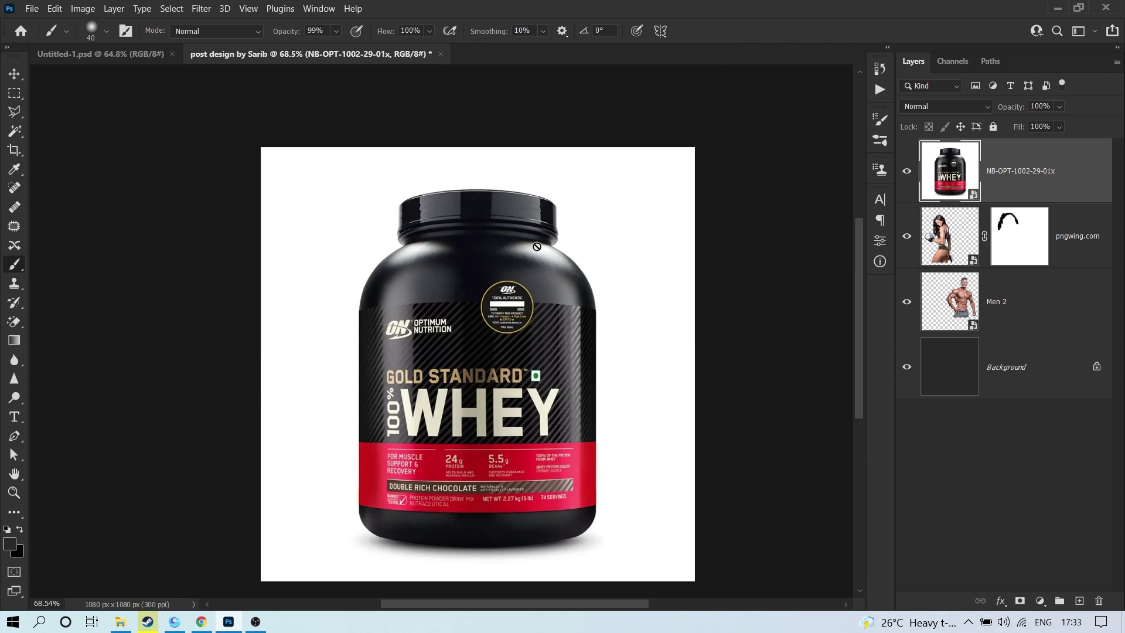
Step: Select the jar without its white background, copy it to a new layer and delete the original jar image layer
{"action": "left_click", "coordinate": [908, 173]}
{"action": "left_click", "coordinate": [908, 173]}
{"action": "left_click", "coordinate": [15, 130]}
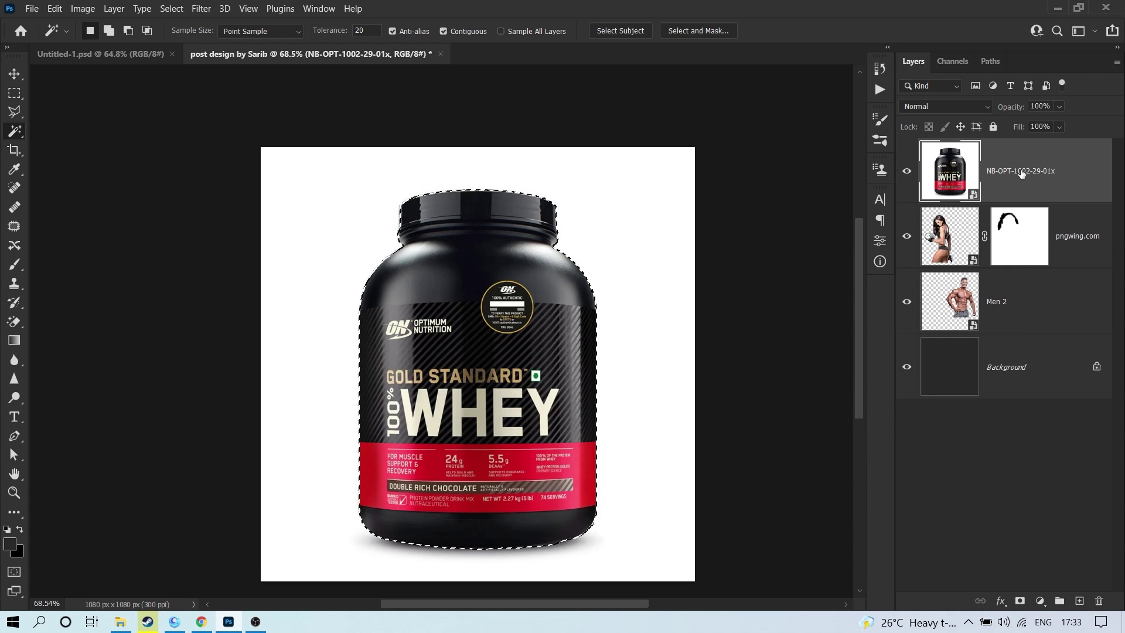
{"action": "key", "text": "ctrl+shift+alt+n"}
{"action": "left_click", "coordinate": [1029, 236]}
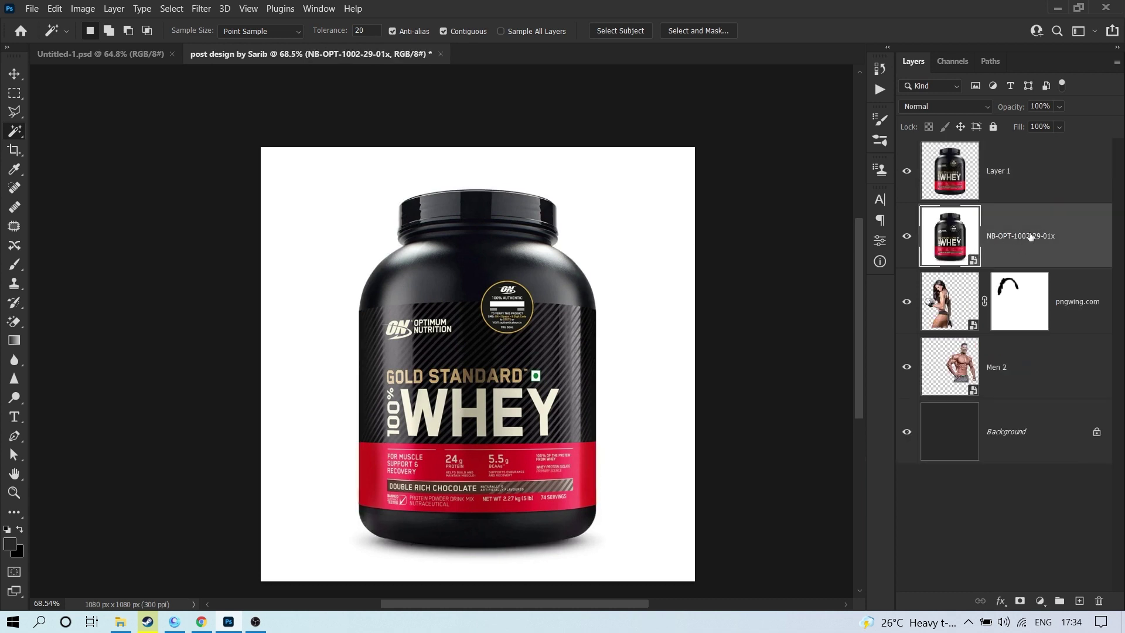
{"action": "key", "text": "Delete"}
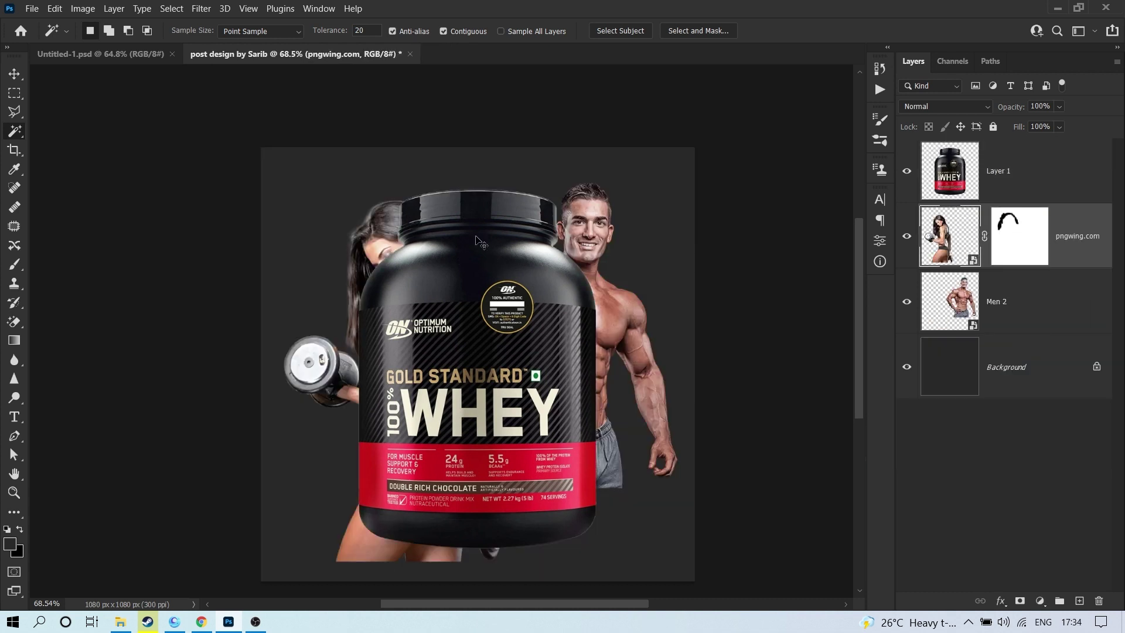
Step: Load the jar cutout's pixels as a selection and contract the selection by 2 pixels
{"action": "left_click", "coordinate": [1048, 187]}
{"action": "left_click", "coordinate": [911, 170]}
{"action": "left_click", "coordinate": [911, 170]}
{"action": "right_click", "coordinate": [955, 167]}
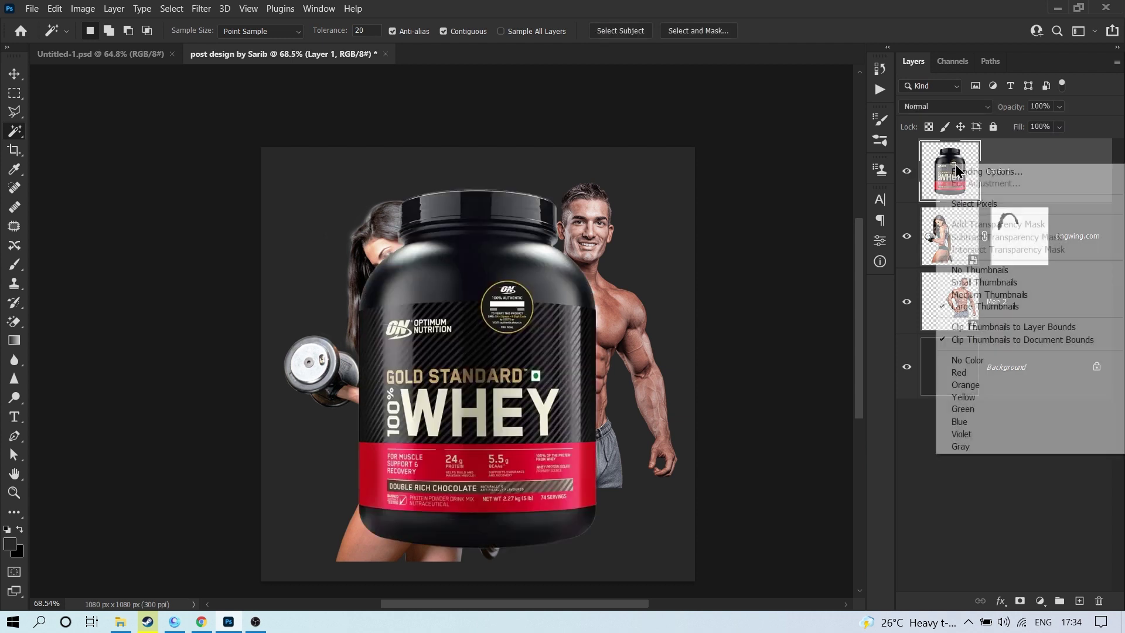
{"action": "left_click", "coordinate": [991, 203]}
{"action": "left_click", "coordinate": [173, 8]}
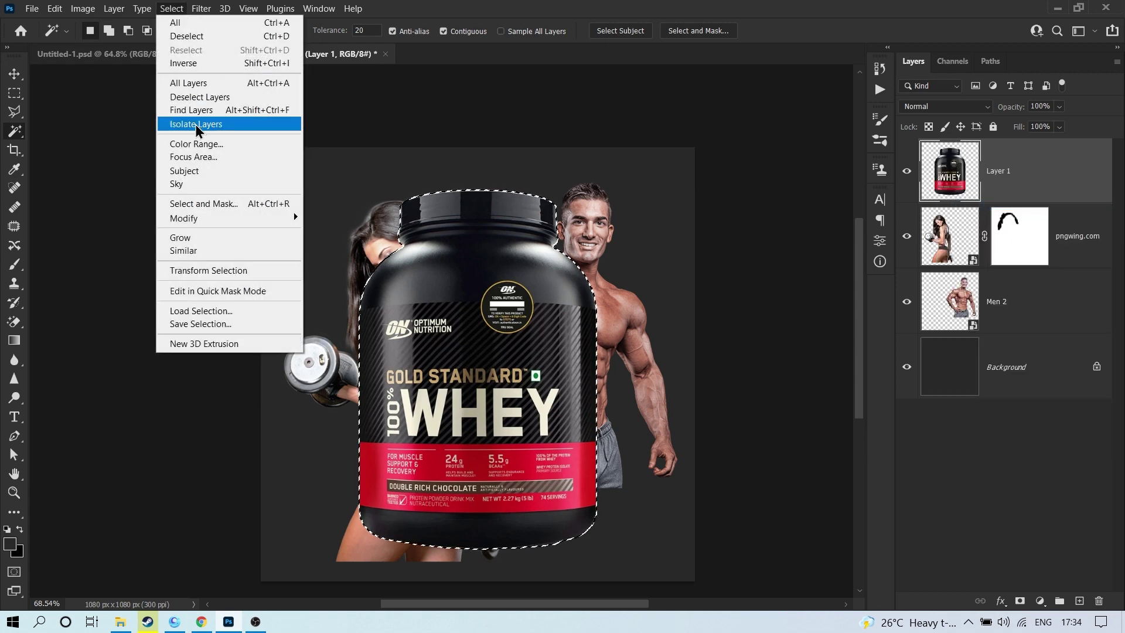
{"action": "mouse_move", "coordinate": [203, 217]}
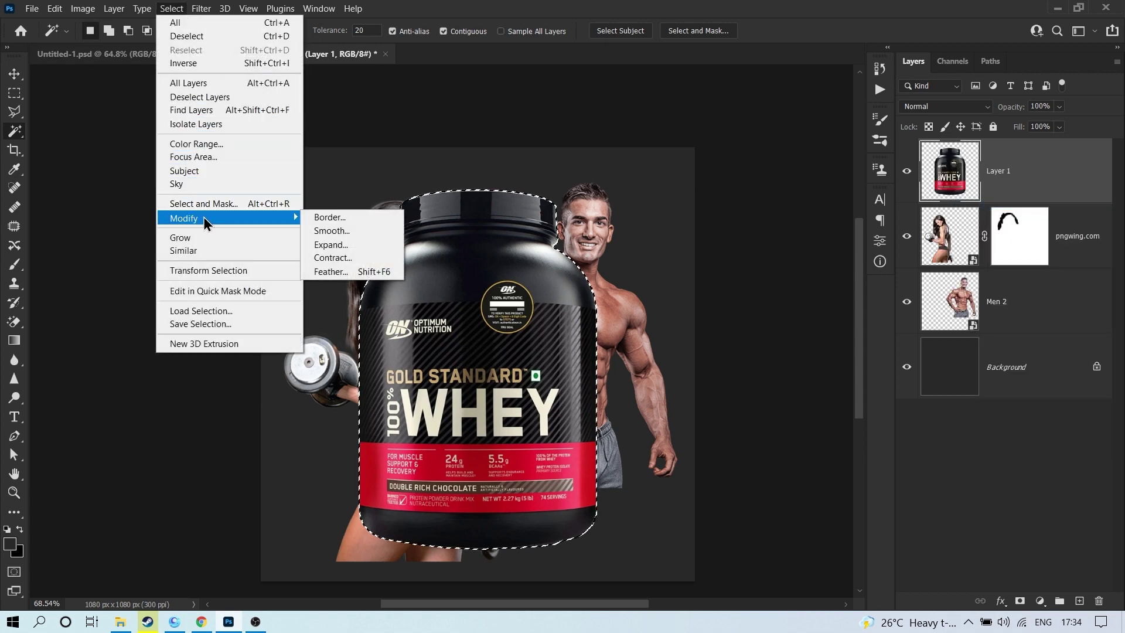
{"action": "left_click", "coordinate": [335, 257]}
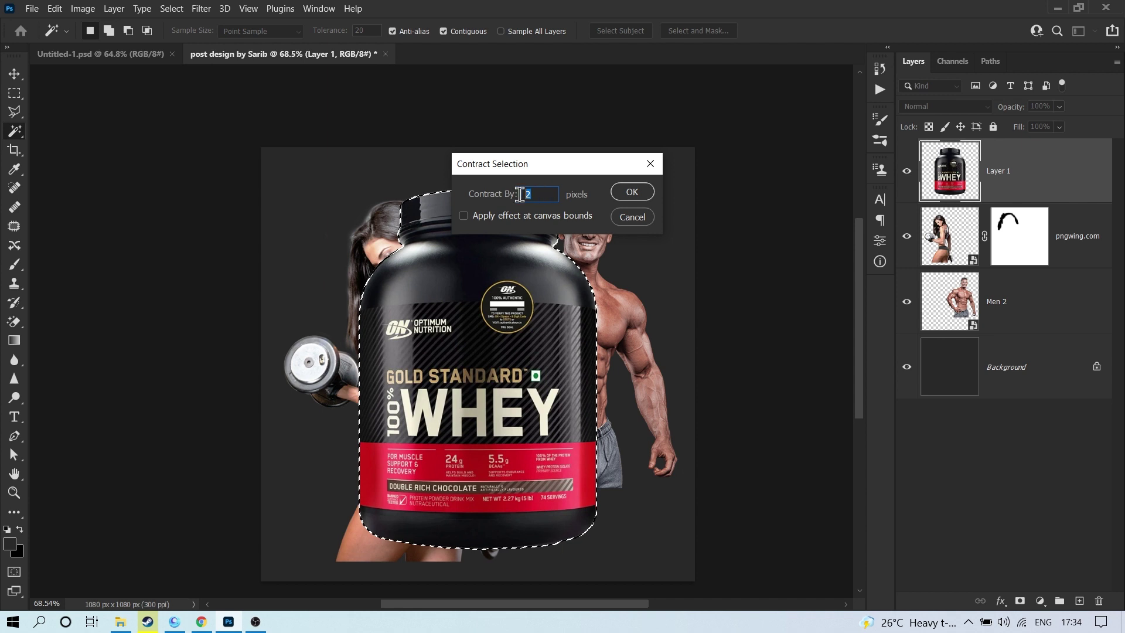
{"action": "left_click", "coordinate": [631, 192]}
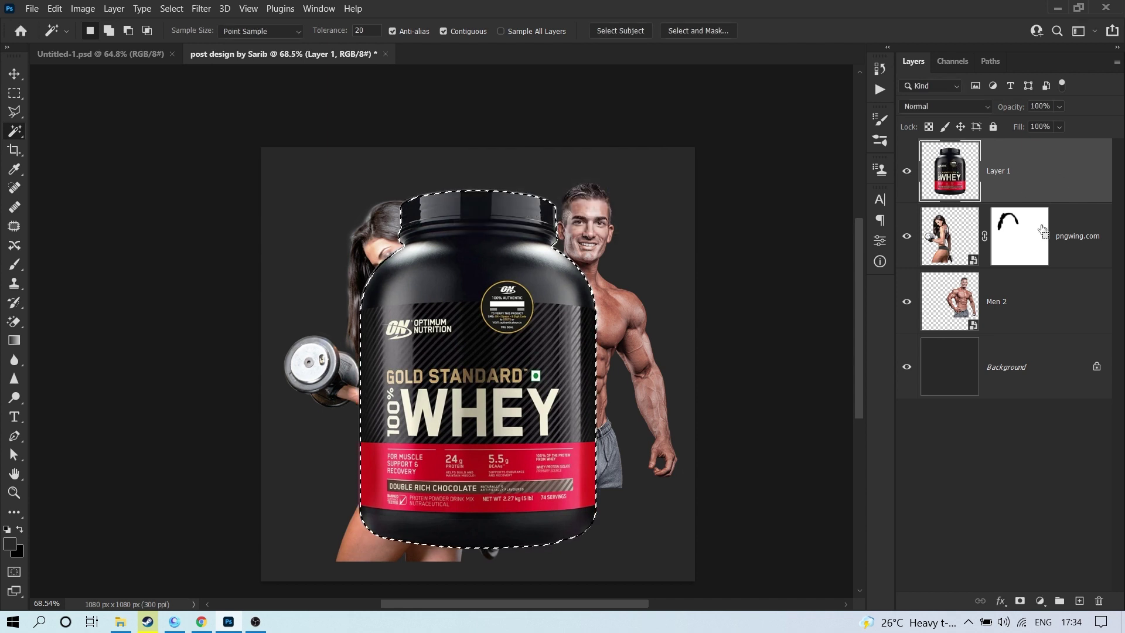
Step: Copy the contracted jar selection to a new layer and delete the previous jar cutout layer
{"action": "key", "text": "ctrl+j"}
{"action": "left_click", "coordinate": [1021, 252]}
{"action": "key", "text": "Delete"}
Step: Convert the trimmed jar layer to a smart object
{"action": "left_click", "coordinate": [936, 182]}
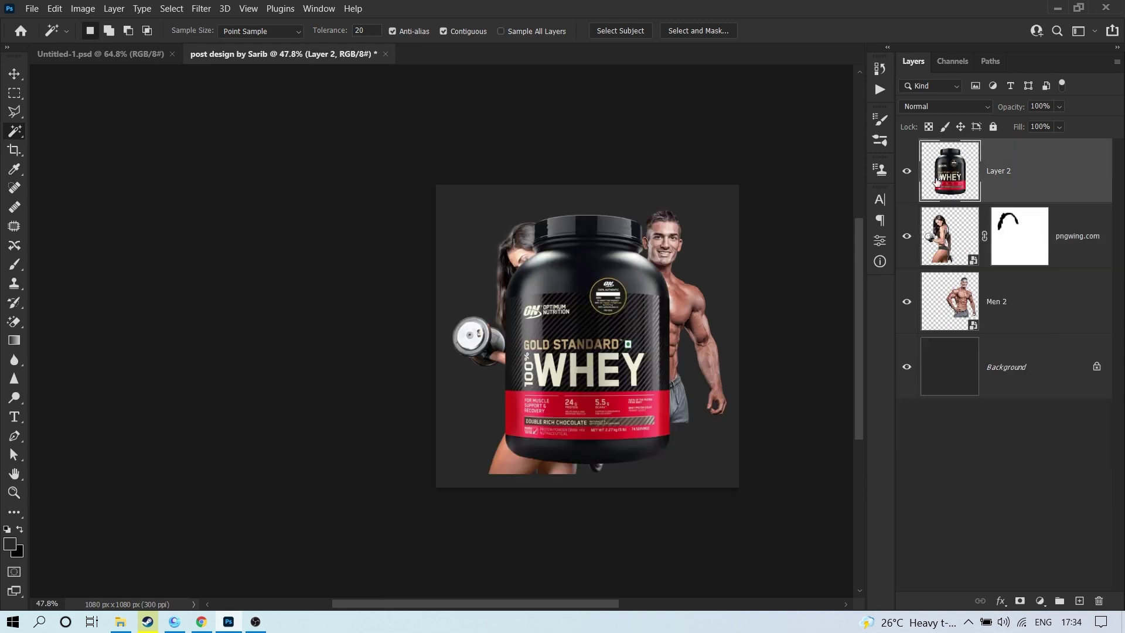
{"action": "right_click", "coordinate": [1037, 174]}
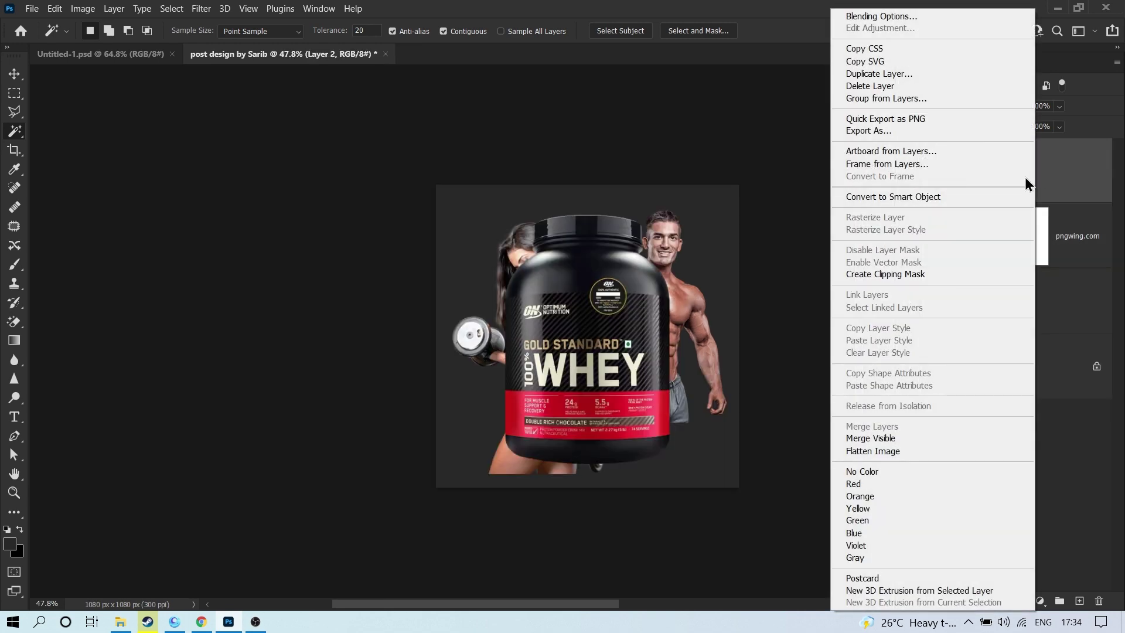
{"action": "left_click", "coordinate": [919, 201]}
{"action": "left_click", "coordinate": [1082, 257]}
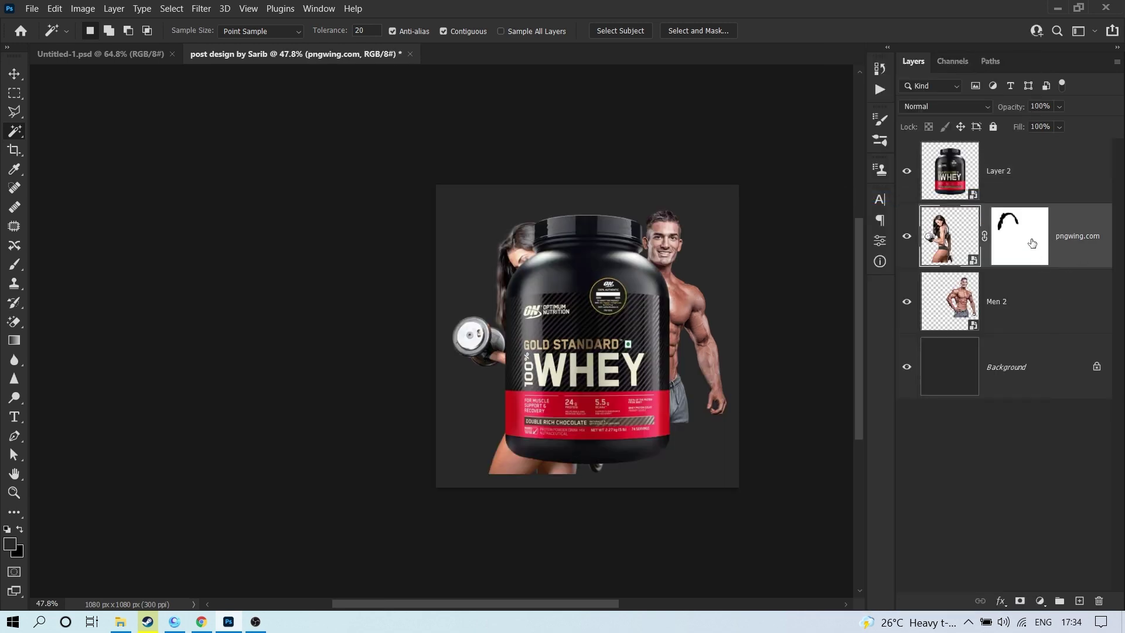
Step: Hide the woman and man layers and scale the jar down around the middle of the canvas
{"action": "left_click", "coordinate": [1044, 168]}
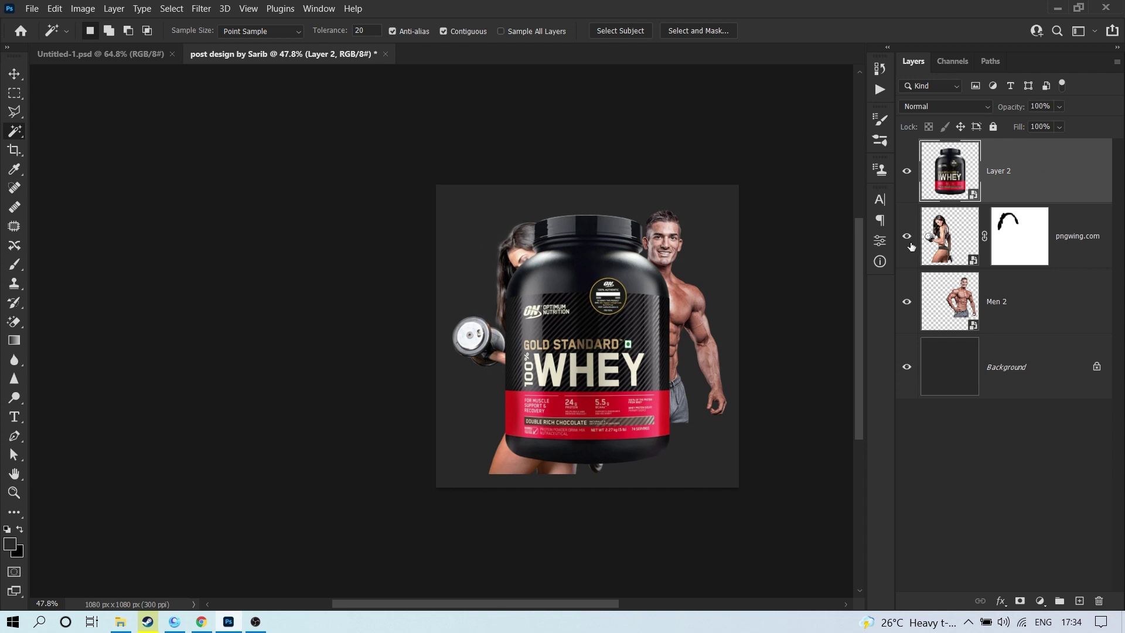
{"action": "left_click", "coordinate": [908, 302]}
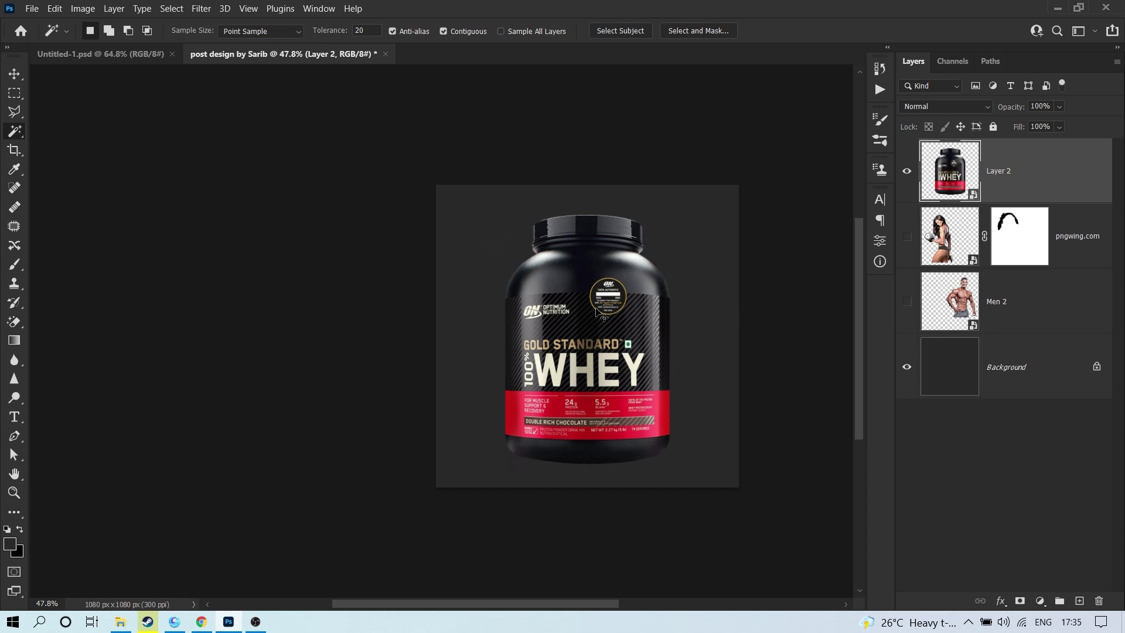
{"action": "key", "text": "ctrl+t"}
{"action": "left_click_drag", "start_coordinate": [669, 212], "coordinate": [653, 266]}
{"action": "key", "text": "Return"}
{"action": "scroll", "coordinate": [505, 289], "scroll_direction": "up", "scroll_amount": 2}
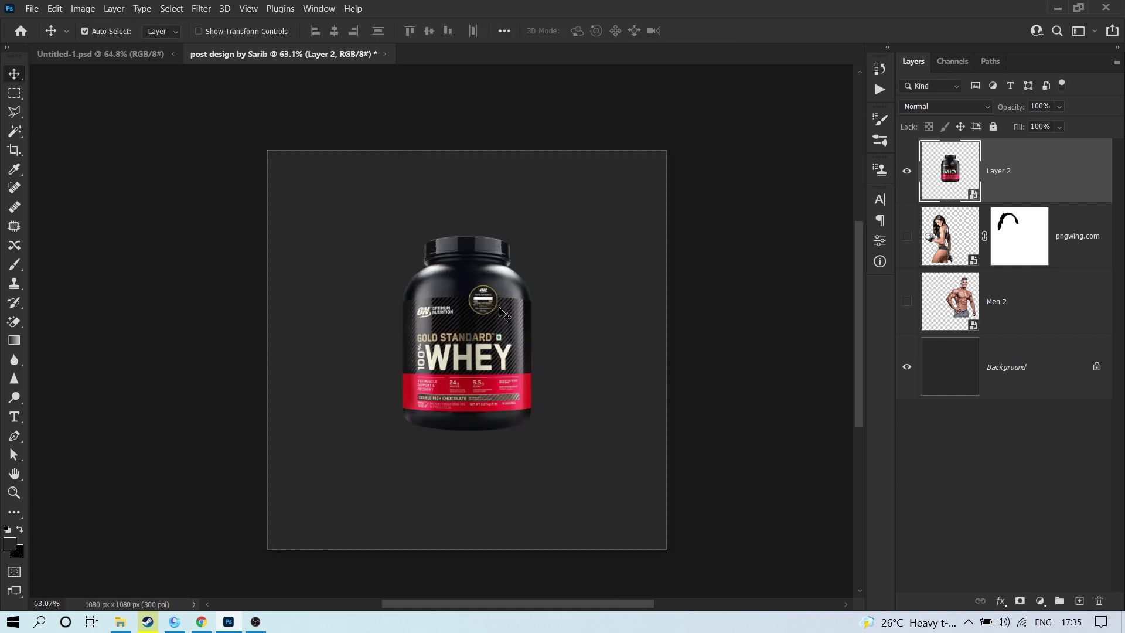
Step: Draw a three-sided polygon about 630 x 545 px over the jar
{"action": "left_click", "coordinate": [14, 512]}
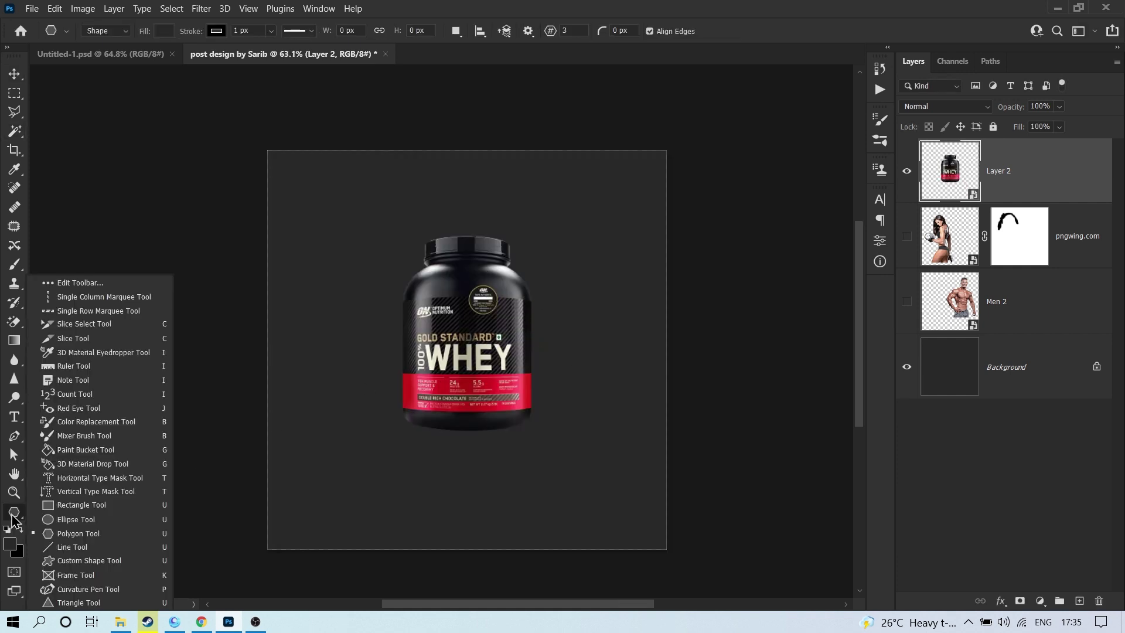
{"action": "left_click", "coordinate": [102, 528]}
{"action": "left_click", "coordinate": [577, 31]}
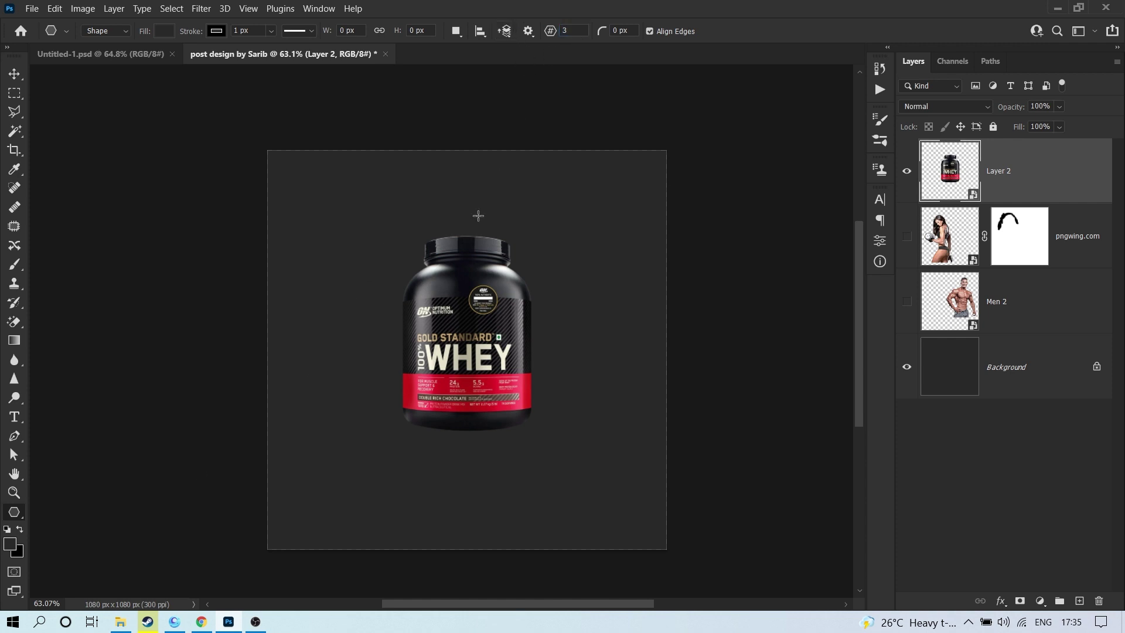
{"action": "left_click_drag", "start_coordinate": [377, 239], "coordinate": [725, 509]}
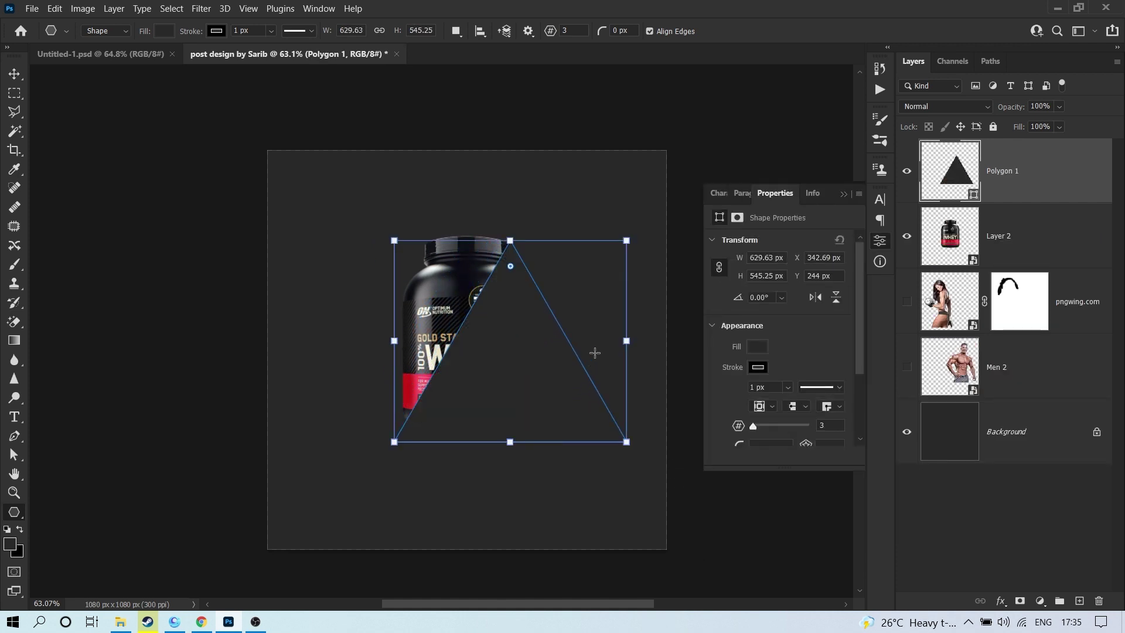
Step: Change the triangle's fill colour to a bright golden yellow
{"action": "double_click", "coordinate": [961, 158]}
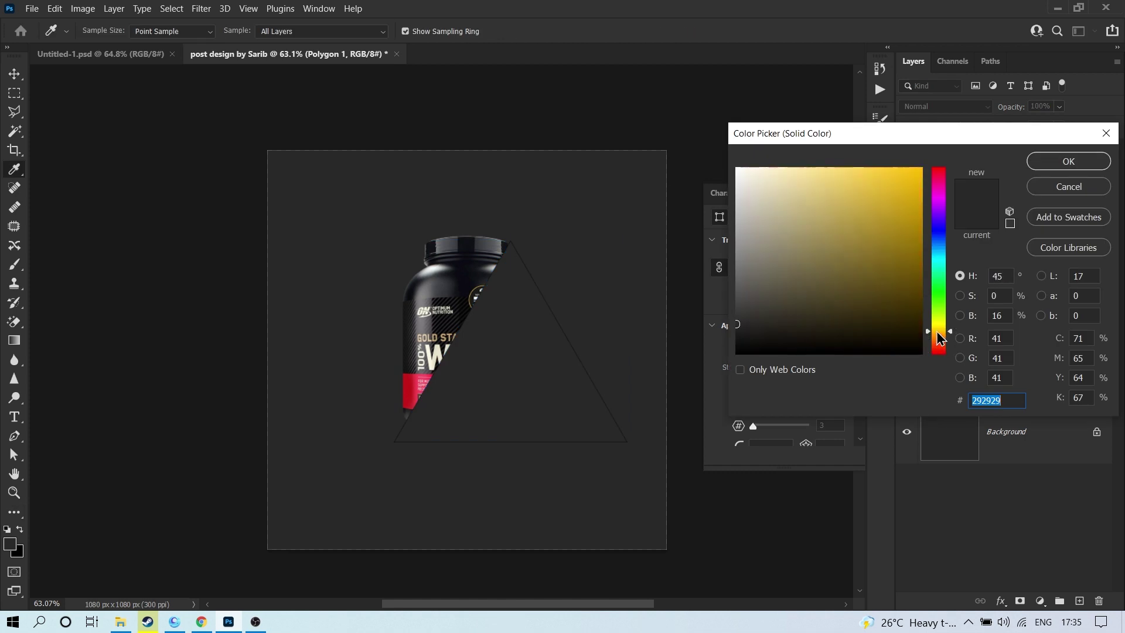
{"action": "left_click_drag", "start_coordinate": [943, 332], "coordinate": [944, 339]}
{"action": "left_click", "coordinate": [913, 175]}
{"action": "left_click", "coordinate": [1067, 161]}
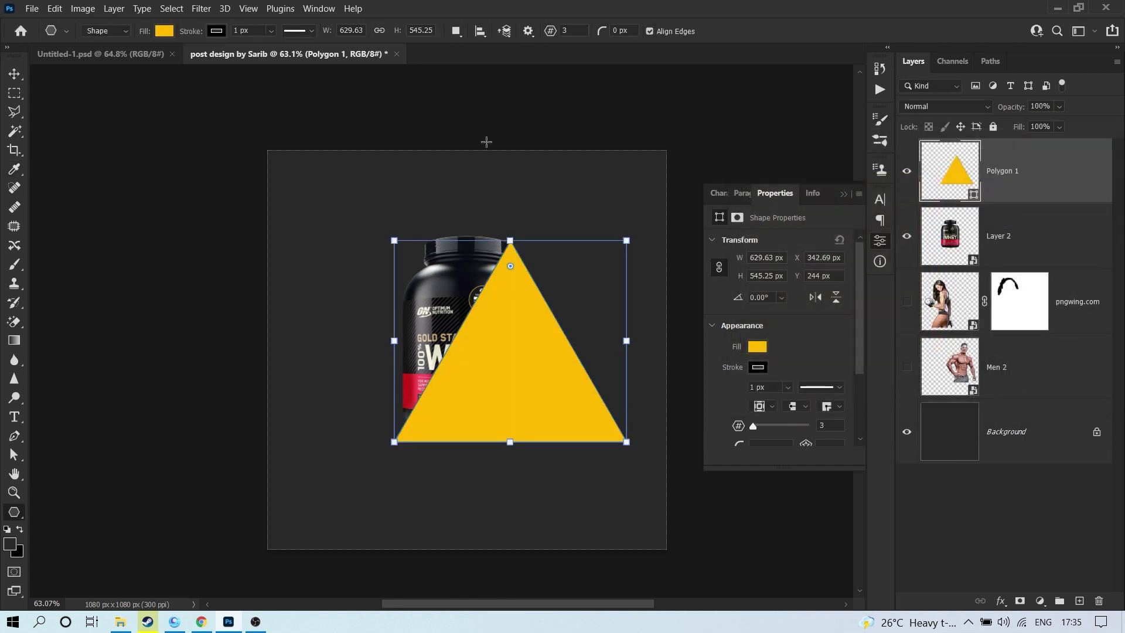
Step: Reposition the yellow triangle and stretch it to about 882 px wide and 629 px high
{"action": "left_click", "coordinate": [14, 72]}
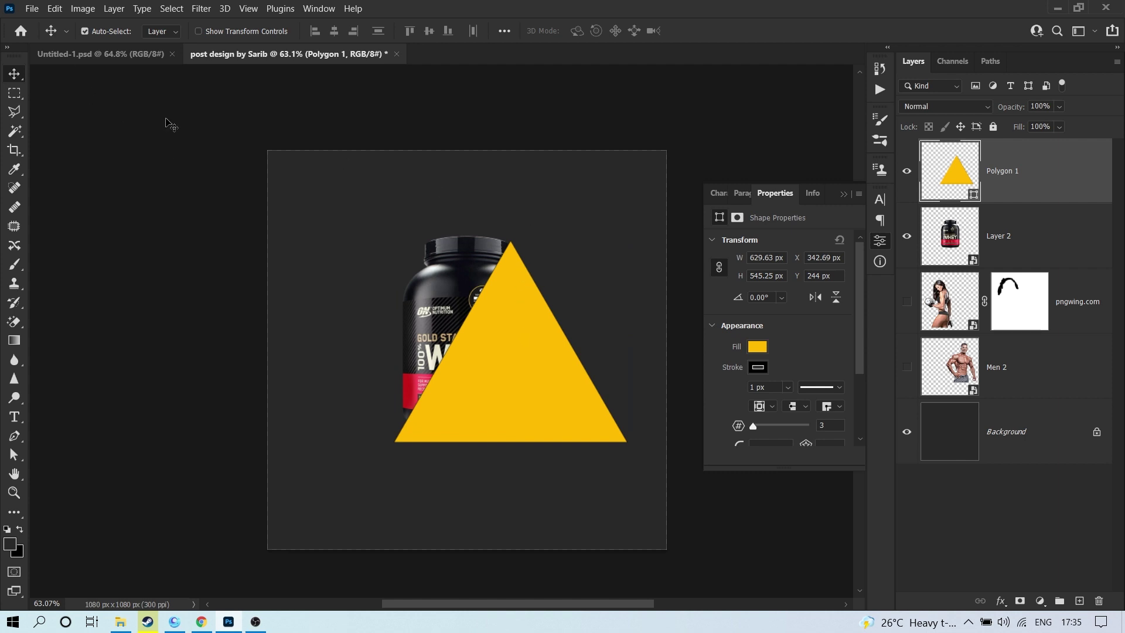
{"action": "key", "text": "ctrl+t"}
{"action": "left_click_drag", "start_coordinate": [476, 348], "coordinate": [424, 343]}
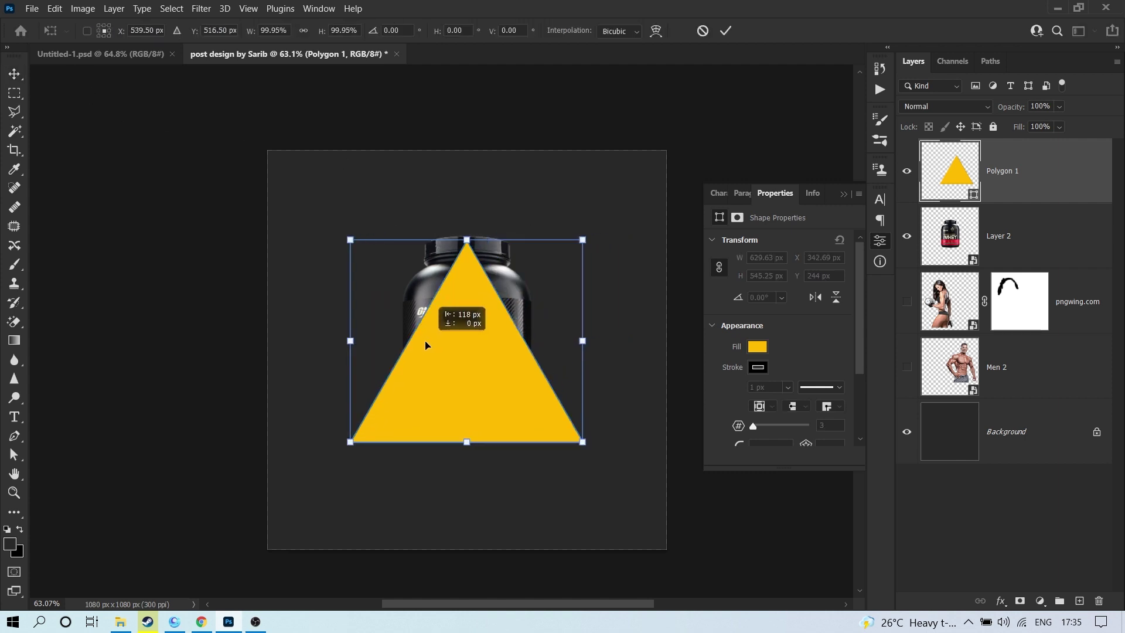
{"action": "left_click_drag", "start_coordinate": [577, 344], "coordinate": [620, 341]}
{"action": "left_click_drag", "start_coordinate": [489, 360], "coordinate": [518, 363]}
{"action": "left_click_drag", "start_coordinate": [489, 239], "coordinate": [485, 205]}
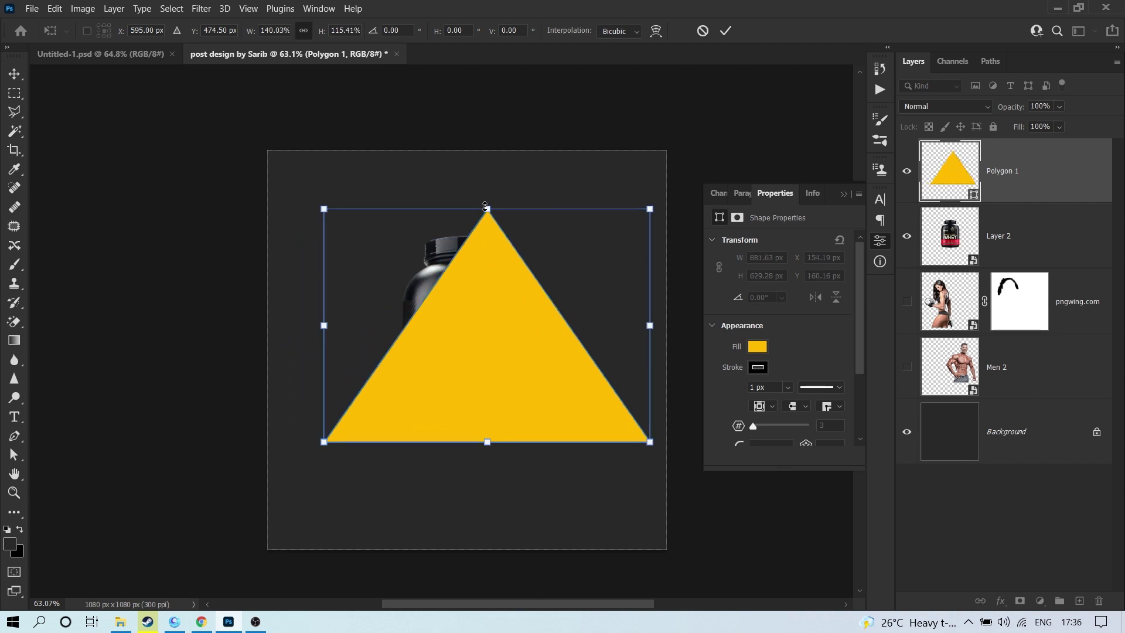
{"action": "key", "text": "Return"}
Step: Centre the triangle horizontally and vertically on the canvas, using a selection of the whole canvas, and deselect
{"action": "key", "text": "ctrl+a"}
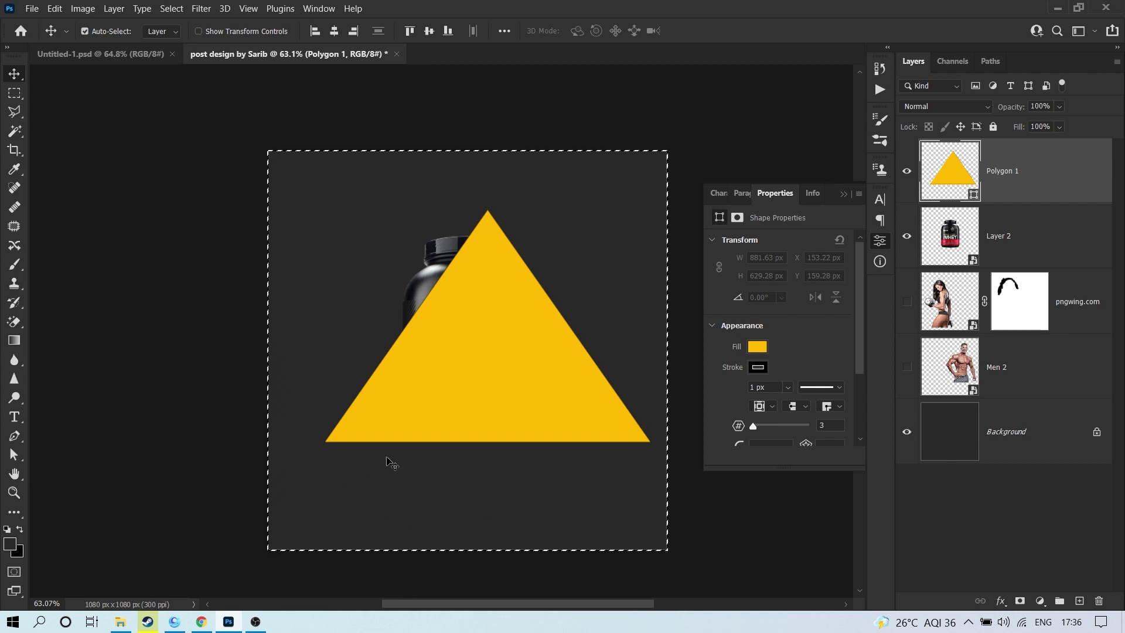
{"action": "left_click", "coordinate": [906, 170]}
{"action": "left_click", "coordinate": [906, 171]}
{"action": "left_click", "coordinate": [335, 31]}
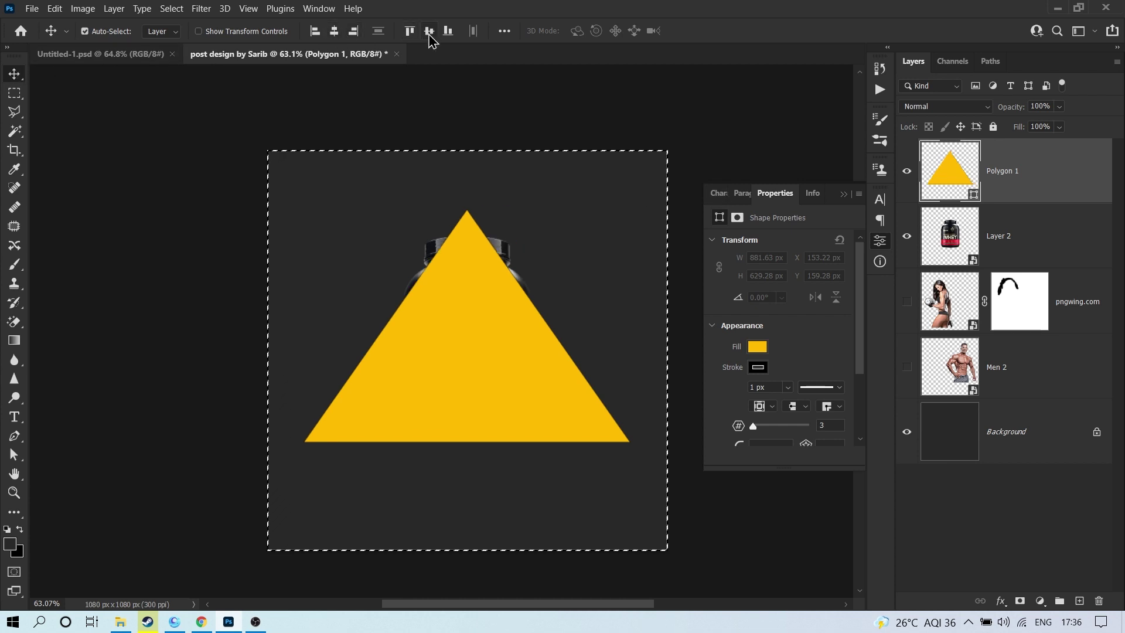
{"action": "left_click", "coordinate": [429, 32]}
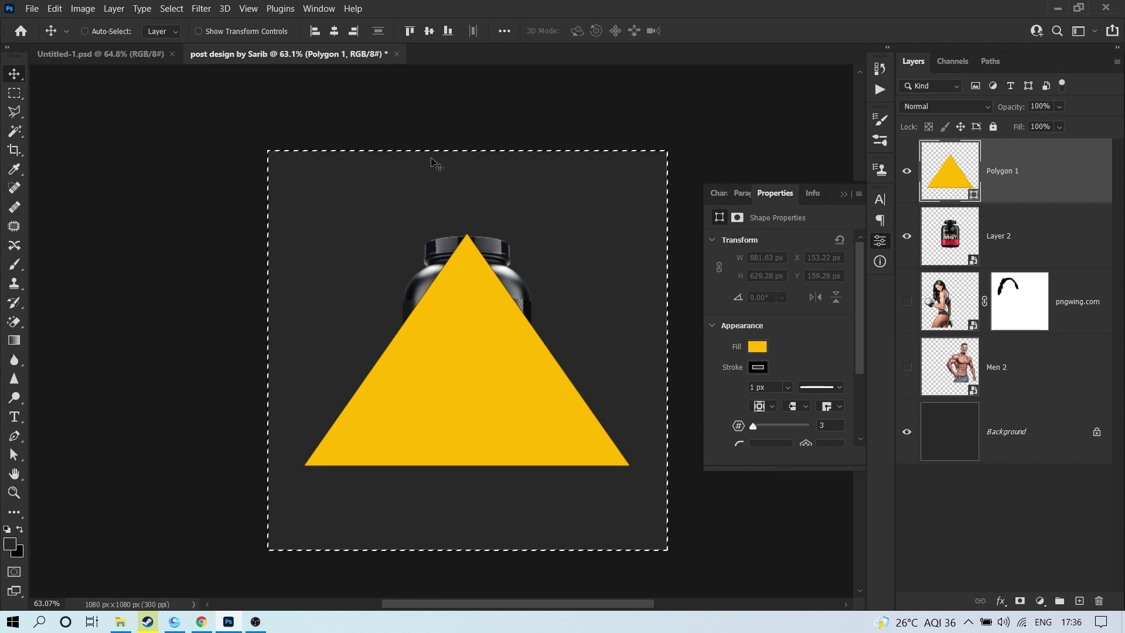
{"action": "key", "text": "ctrl+d"}
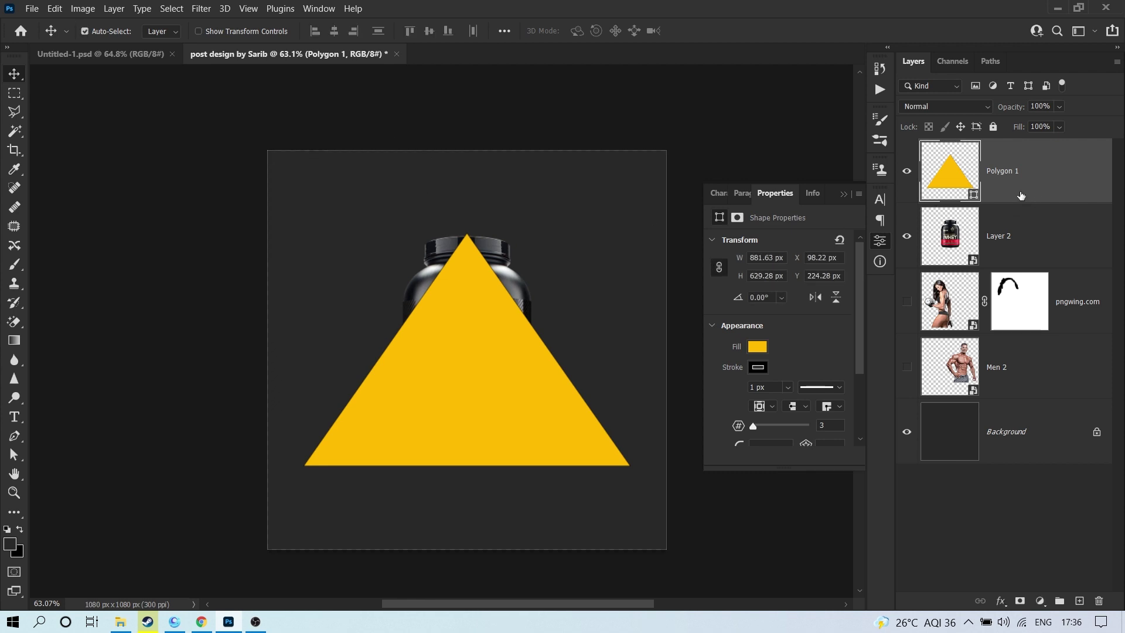
Step: Place the triangle layer directly above the Background and move the triangle up so its base sits slightly above the jar's bottom
{"action": "left_click_drag", "start_coordinate": [1035, 177], "coordinate": [1050, 411]}
{"action": "left_click_drag", "start_coordinate": [593, 461], "coordinate": [595, 311]}
Step: Rasterize the jar layer and delete the black base of the jar within a rectangular selection, cutting it straight through the red label
{"action": "left_click_drag", "start_coordinate": [456, 439], "coordinate": [487, 447]}
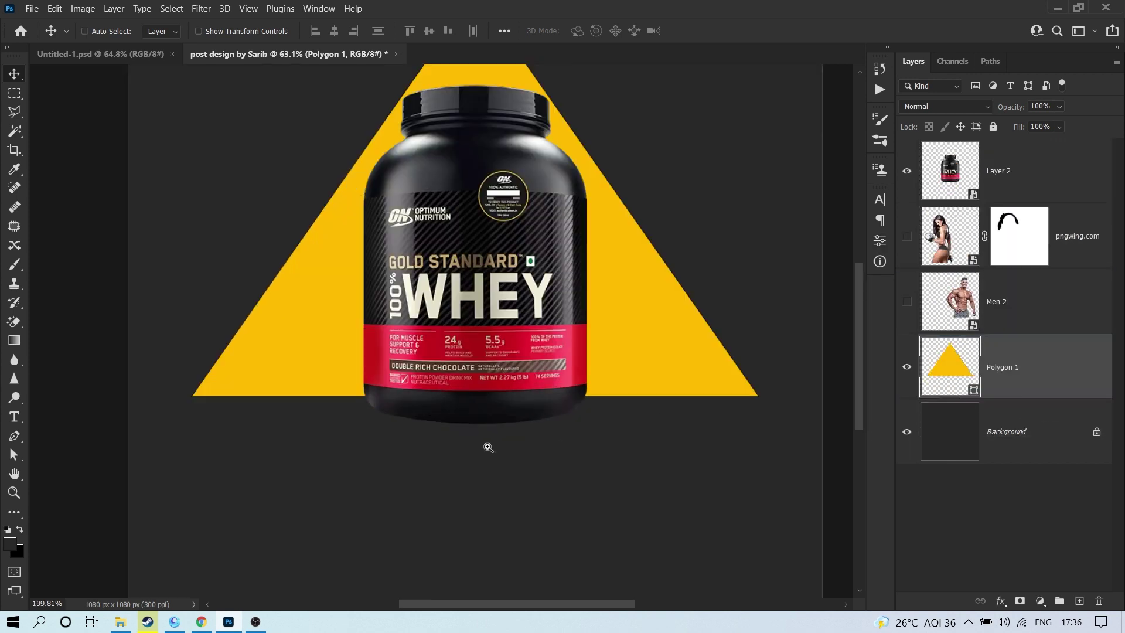
{"action": "scroll", "coordinate": [488, 447], "scroll_direction": "up", "scroll_amount": 4}
{"action": "left_click", "coordinate": [944, 189]}
{"action": "left_click", "coordinate": [906, 171]}
{"action": "left_click", "coordinate": [906, 171]}
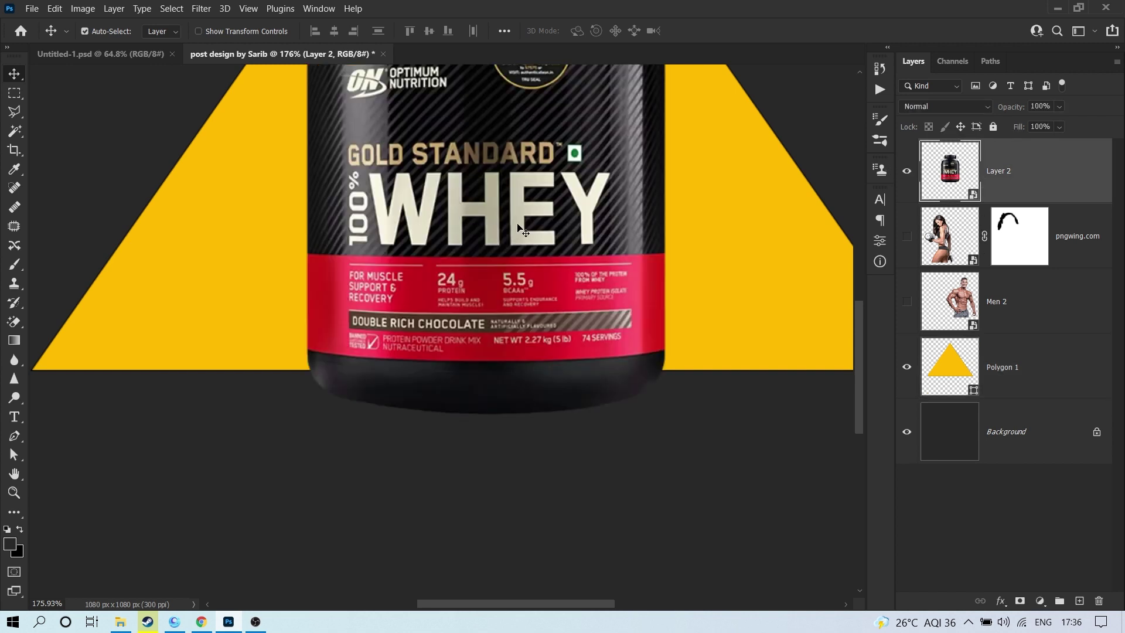
{"action": "right_click", "coordinate": [14, 92]}
{"action": "left_click", "coordinate": [93, 93]}
{"action": "left_click_drag", "start_coordinate": [298, 347], "coordinate": [673, 433]}
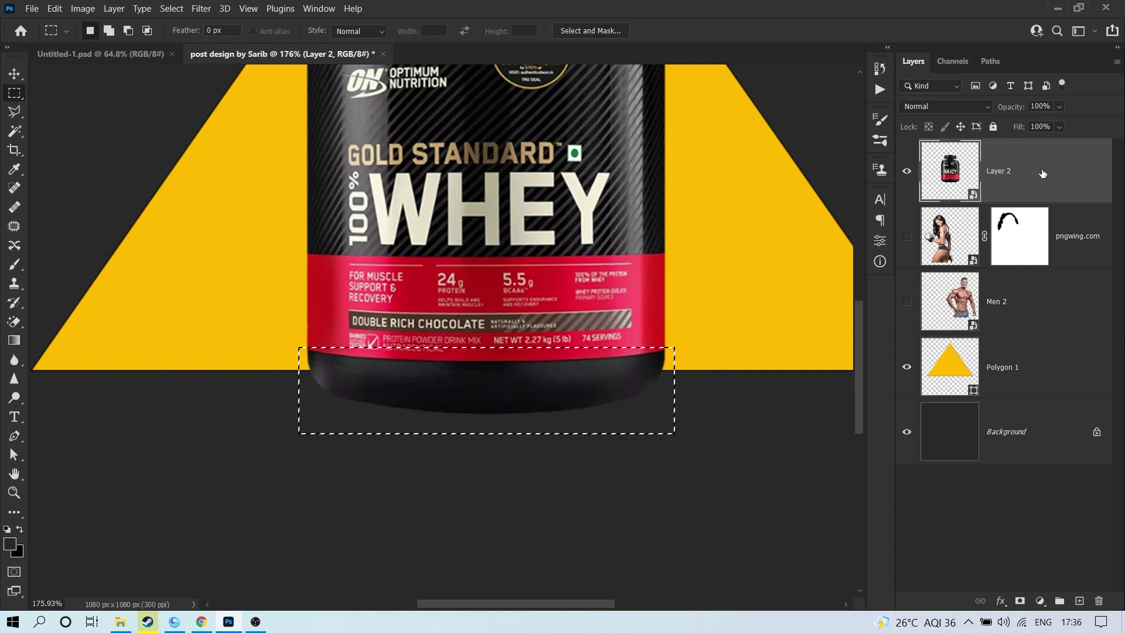
{"action": "right_click", "coordinate": [1040, 178]}
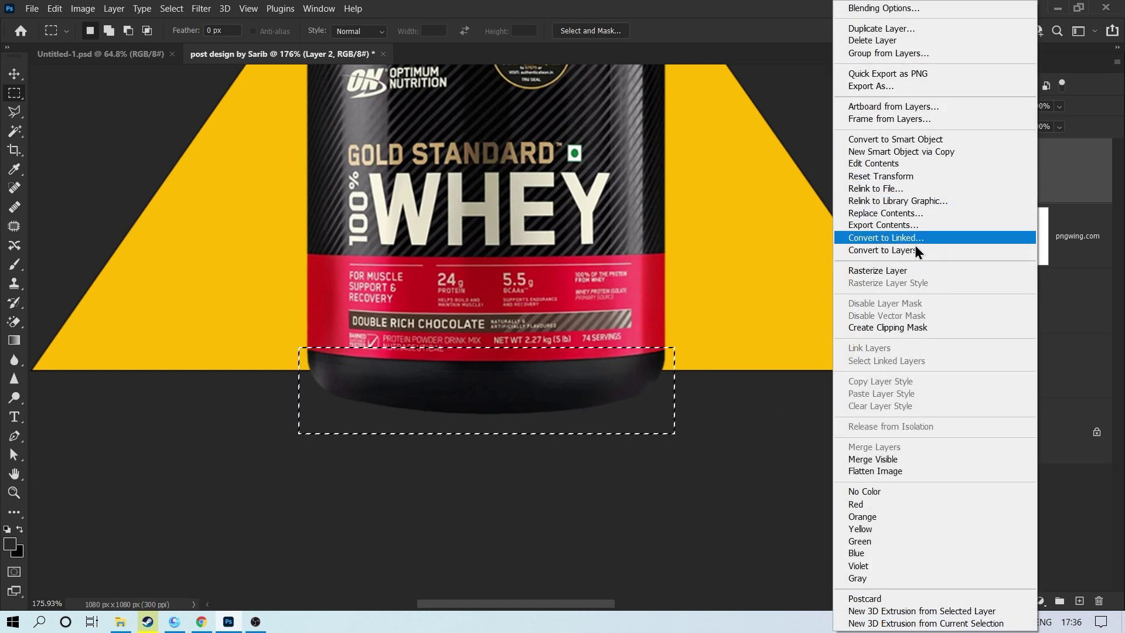
{"action": "left_click", "coordinate": [889, 273]}
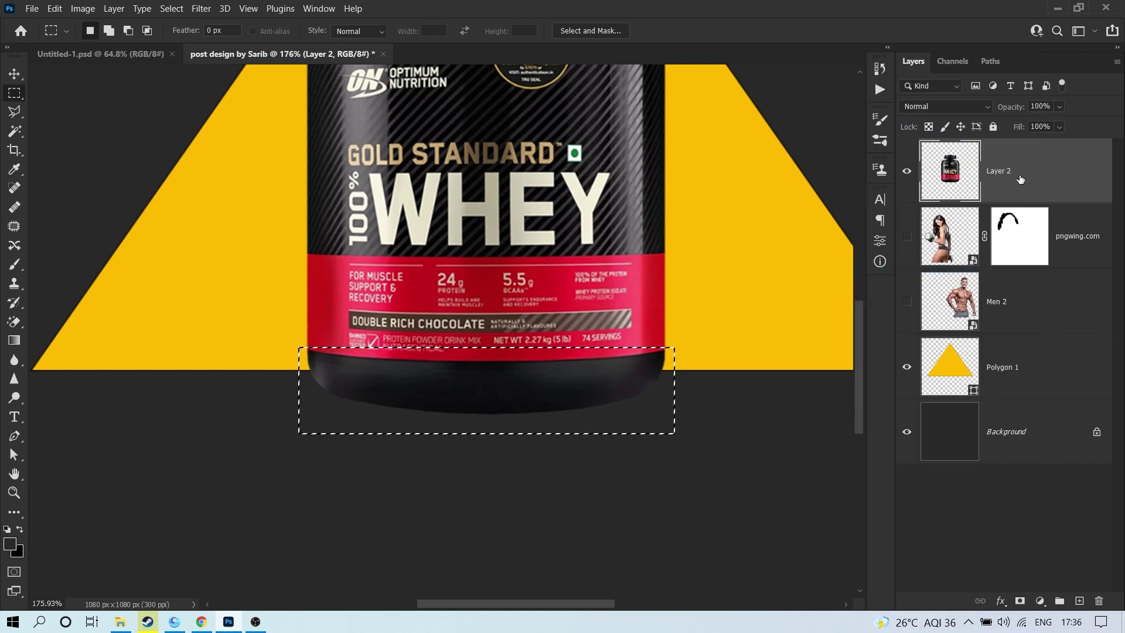
{"action": "key", "text": "Delete"}
{"action": "key", "text": "ctrl+d"}
Step: Move the trimmed jar down so its cut edge lines up with the triangle's base
{"action": "key", "text": "v"}
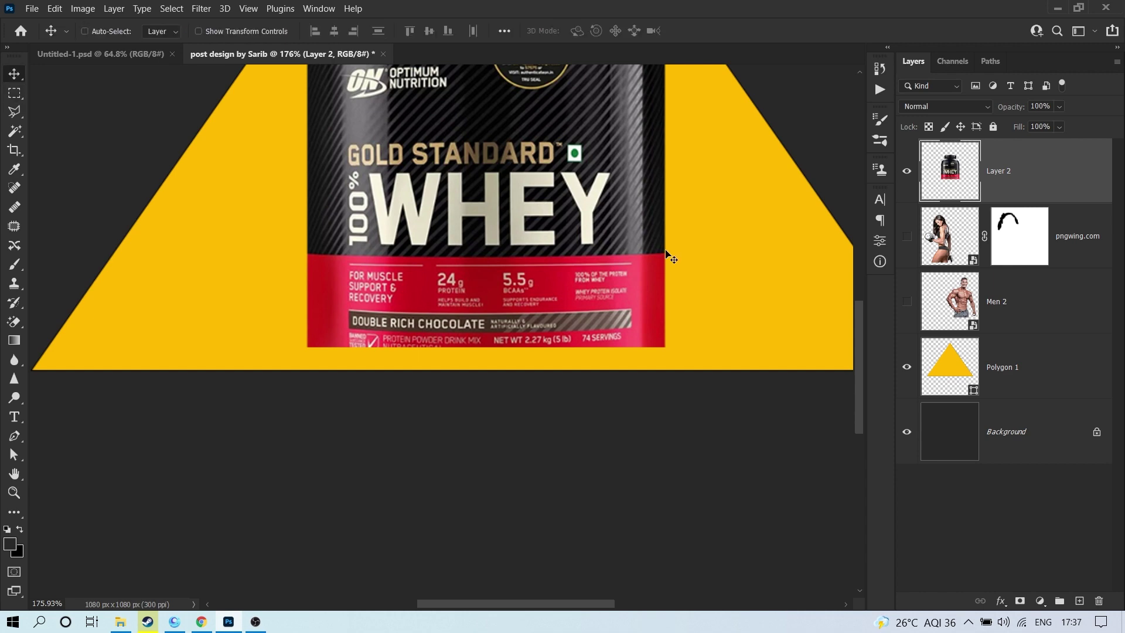
{"action": "left_click_drag", "start_coordinate": [666, 251], "coordinate": [665, 273]}
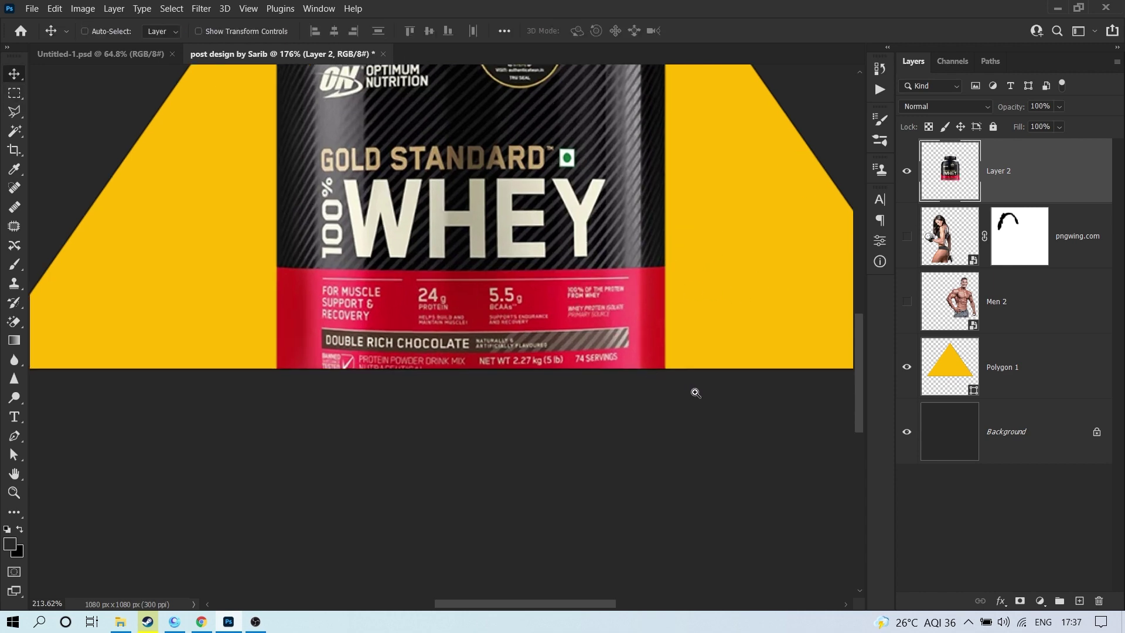
{"action": "scroll", "coordinate": [655, 273], "scroll_direction": "down", "scroll_amount": 3}
Step: Show the man layer, move him up slightly beside the jar and scale him to 20.95%
{"action": "scroll", "coordinate": [627, 355], "scroll_direction": "down", "scroll_amount": 5}
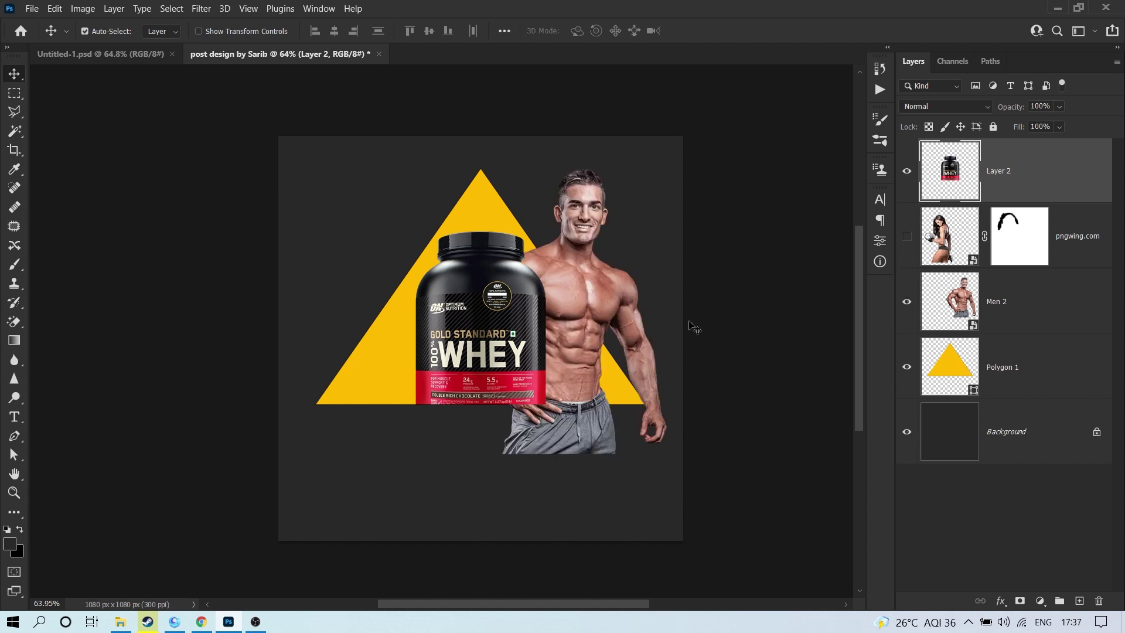
{"action": "left_click_drag", "start_coordinate": [590, 277], "coordinate": [583, 261]}
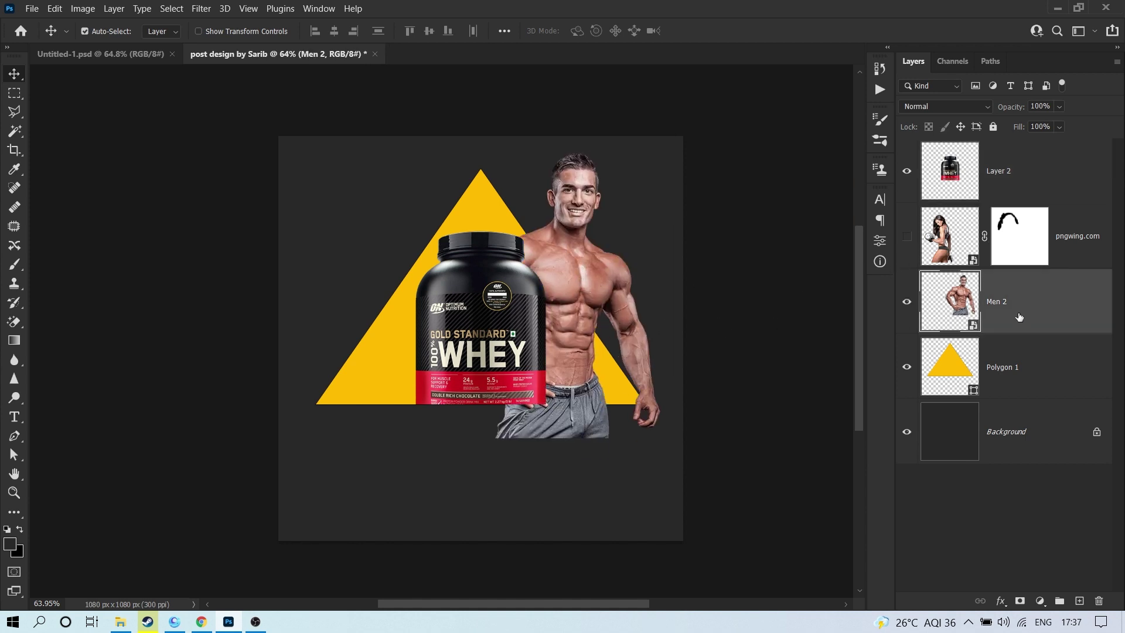
{"action": "key", "text": "ctrl+t"}
{"action": "left_click_drag", "start_coordinate": [644, 172], "coordinate": [639, 179]}
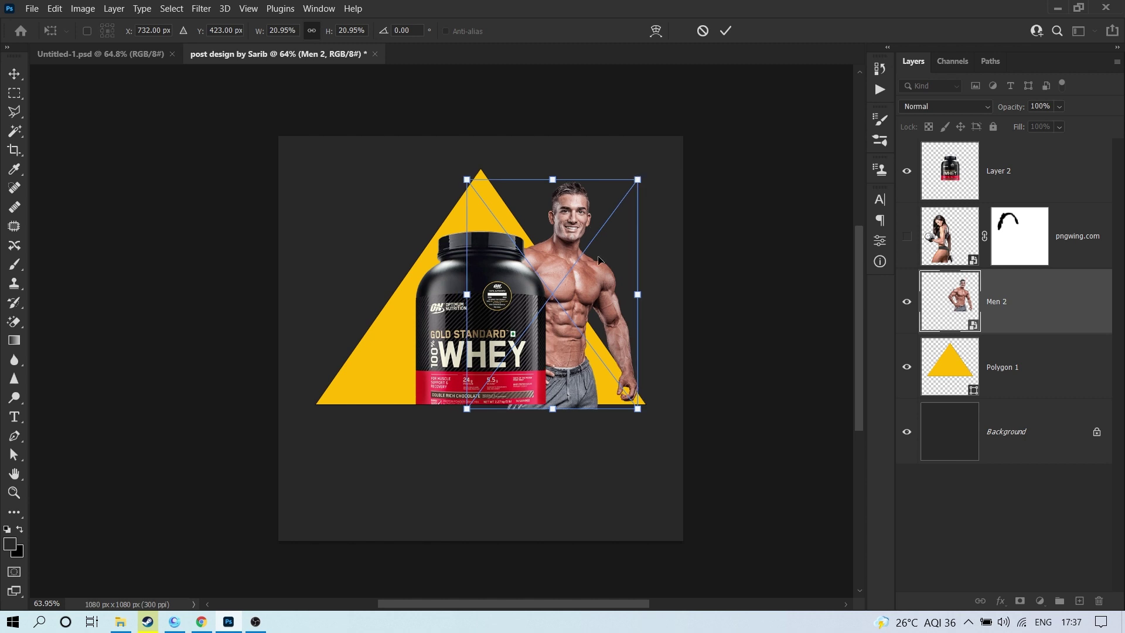
{"action": "key", "text": "Return"}
Step: Rasterize the man layer and delete everything from his waist down within a rectangular selection
{"action": "scroll", "coordinate": [583, 326], "scroll_direction": "up", "scroll_amount": 4}
{"action": "left_click_drag", "start_coordinate": [610, 374], "coordinate": [538, 362]}
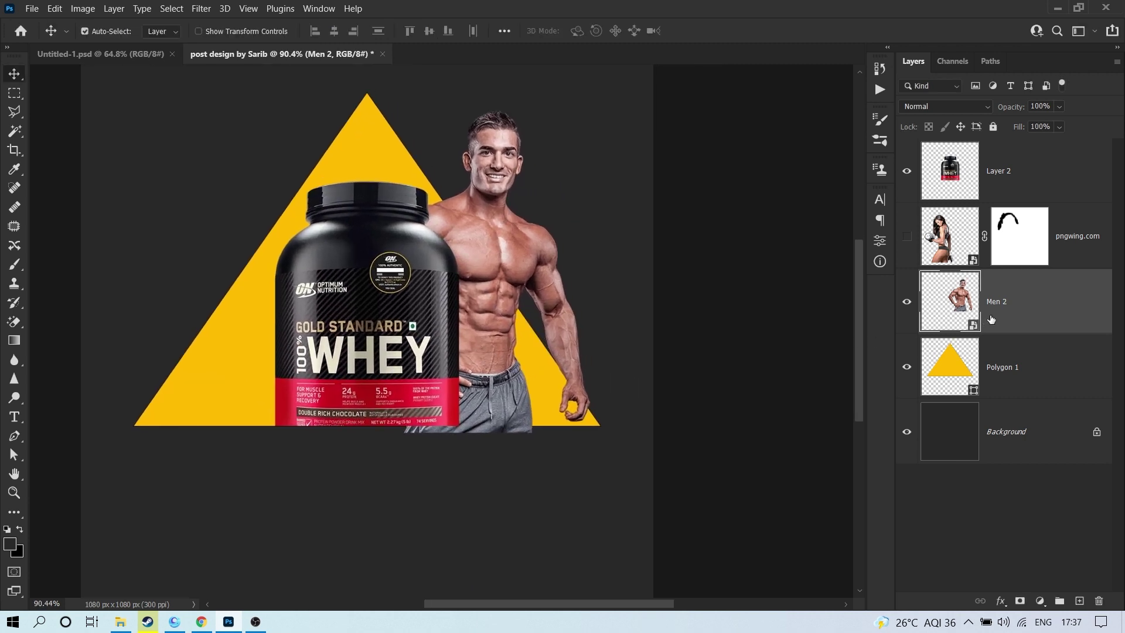
{"action": "right_click", "coordinate": [1012, 312]}
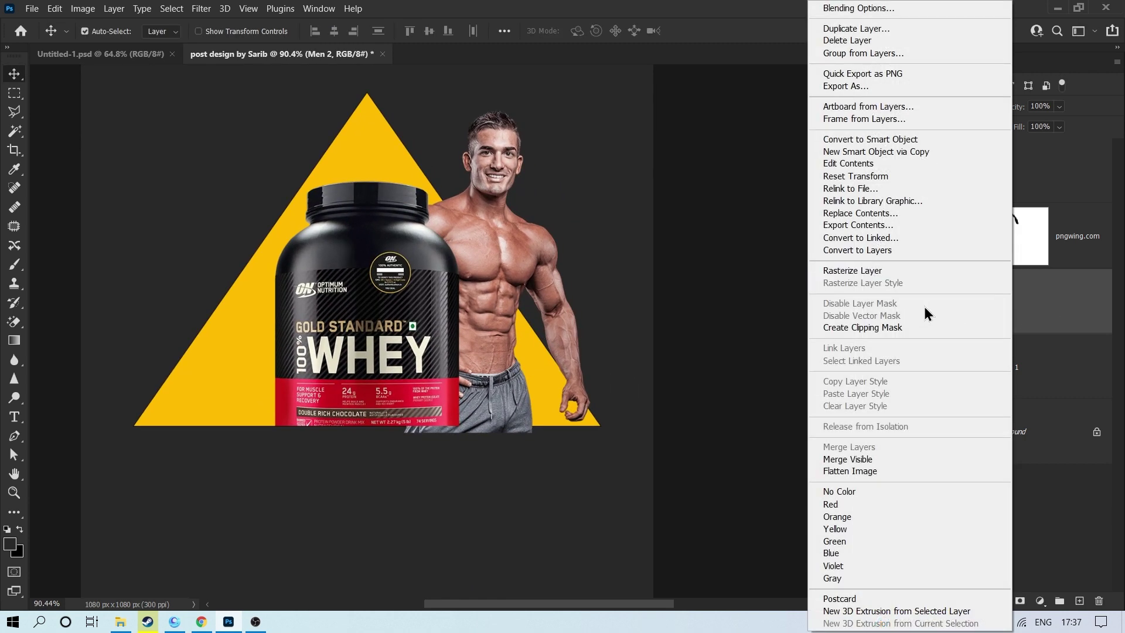
{"action": "left_click", "coordinate": [871, 271]}
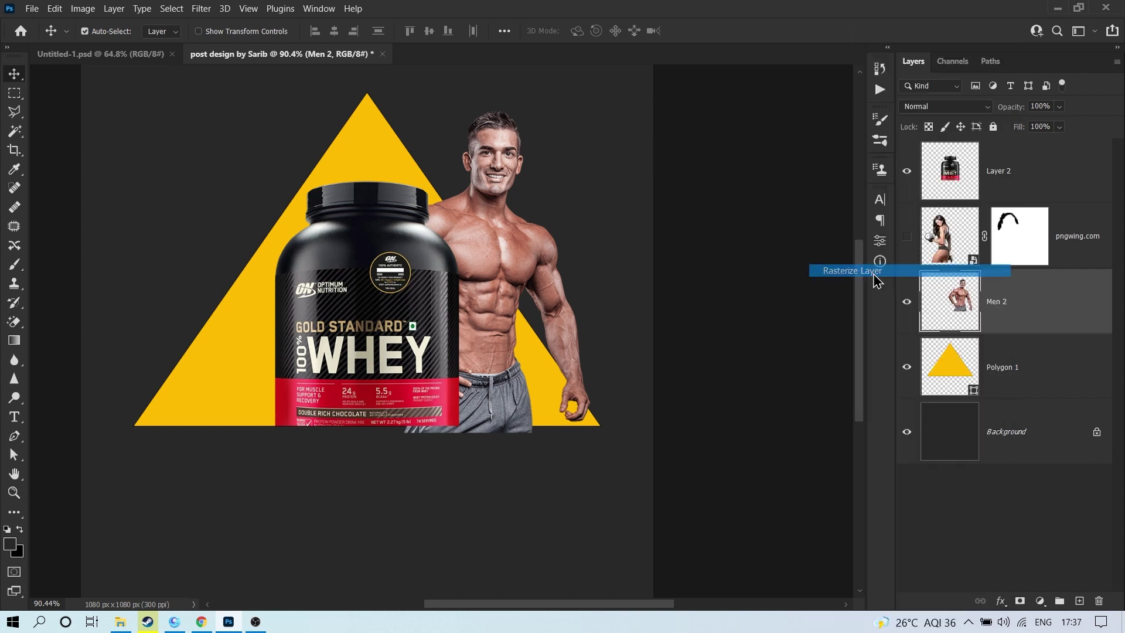
{"action": "left_click", "coordinate": [15, 95]}
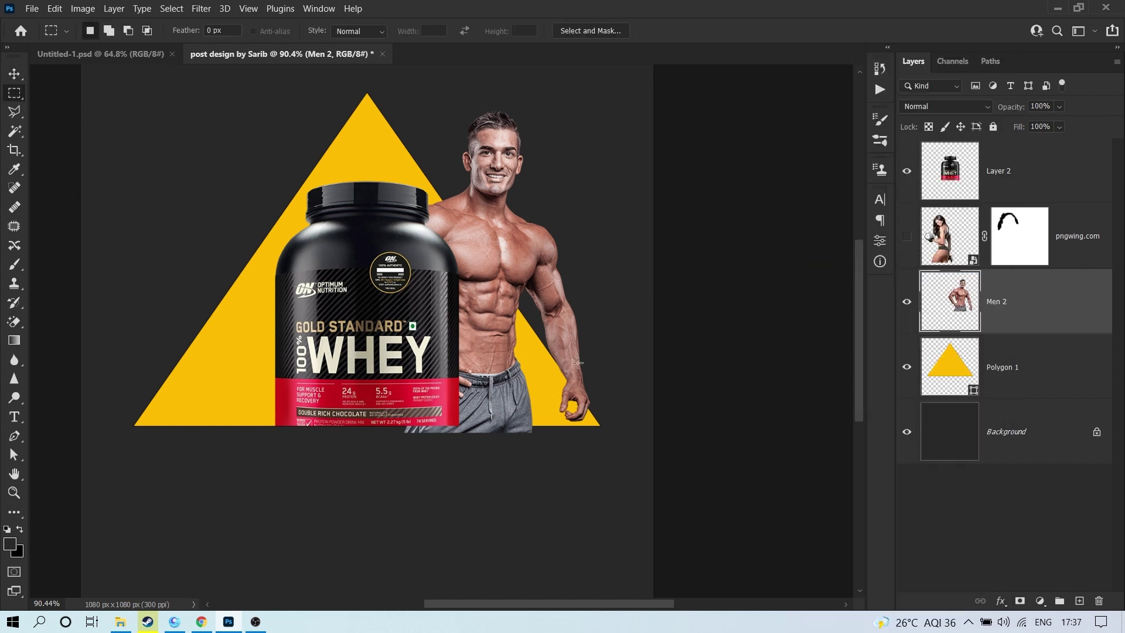
{"action": "left_click_drag", "start_coordinate": [598, 361], "coordinate": [363, 453]}
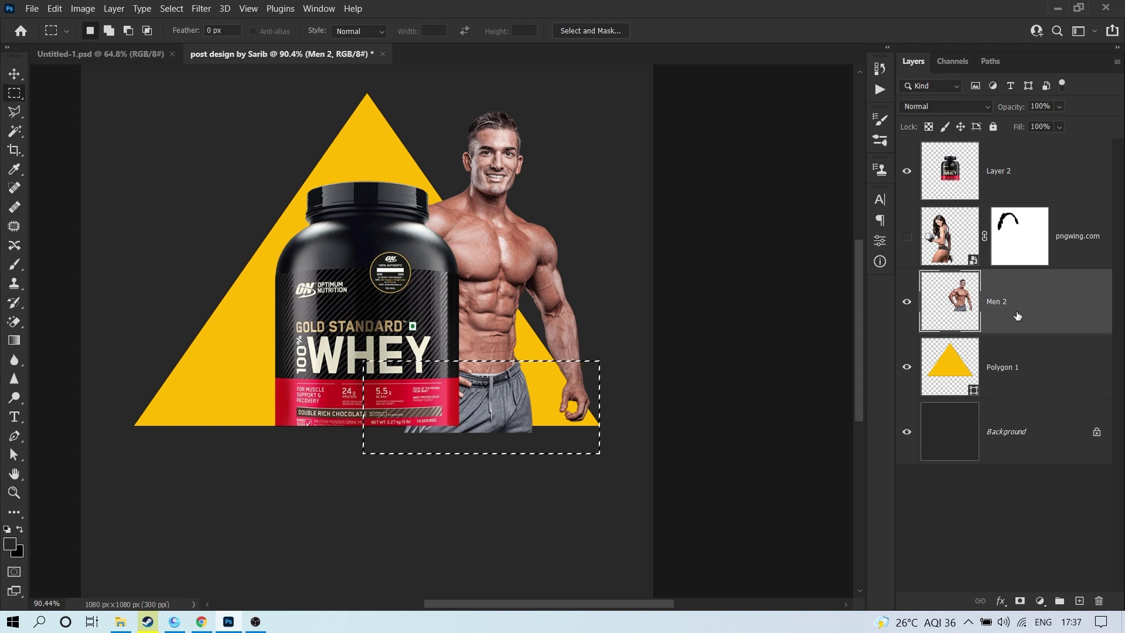
{"action": "key", "text": "Delete"}
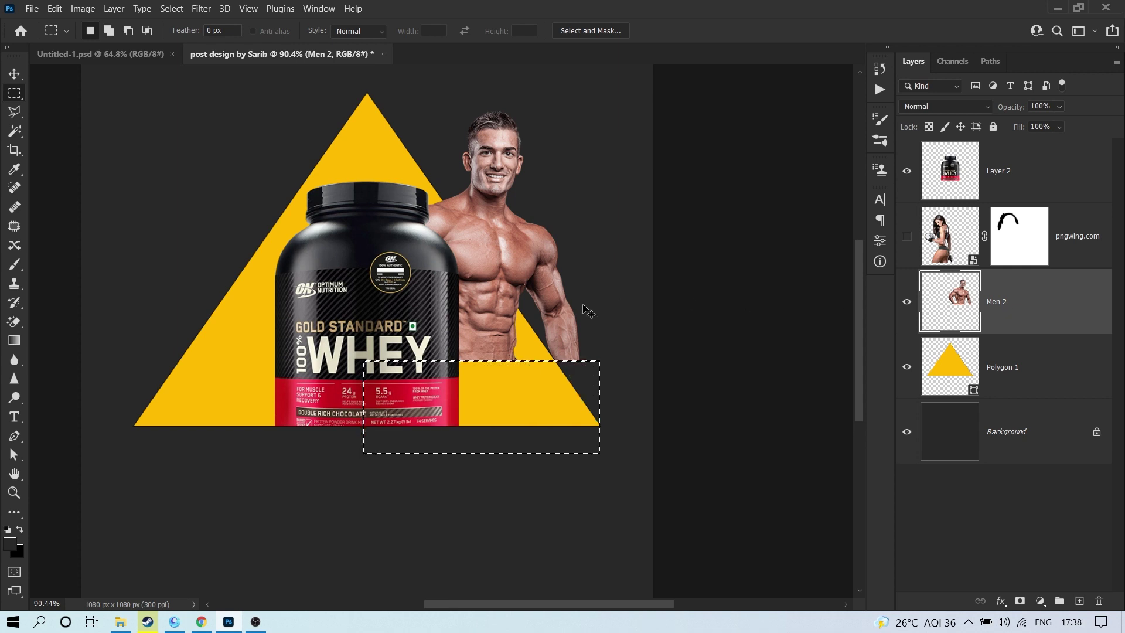
{"action": "left_click", "coordinate": [534, 372]}
Step: Move the man down onto the triangle's base and nudge him closer to the jar
{"action": "key", "text": "v"}
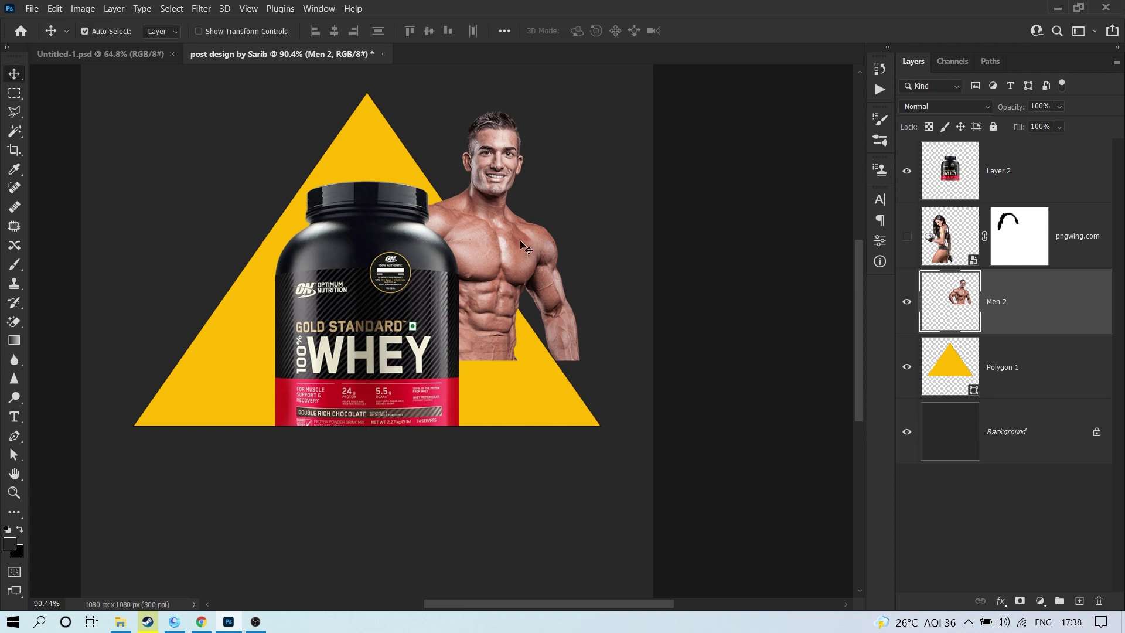
{"action": "left_click_drag", "start_coordinate": [523, 265], "coordinate": [526, 329]}
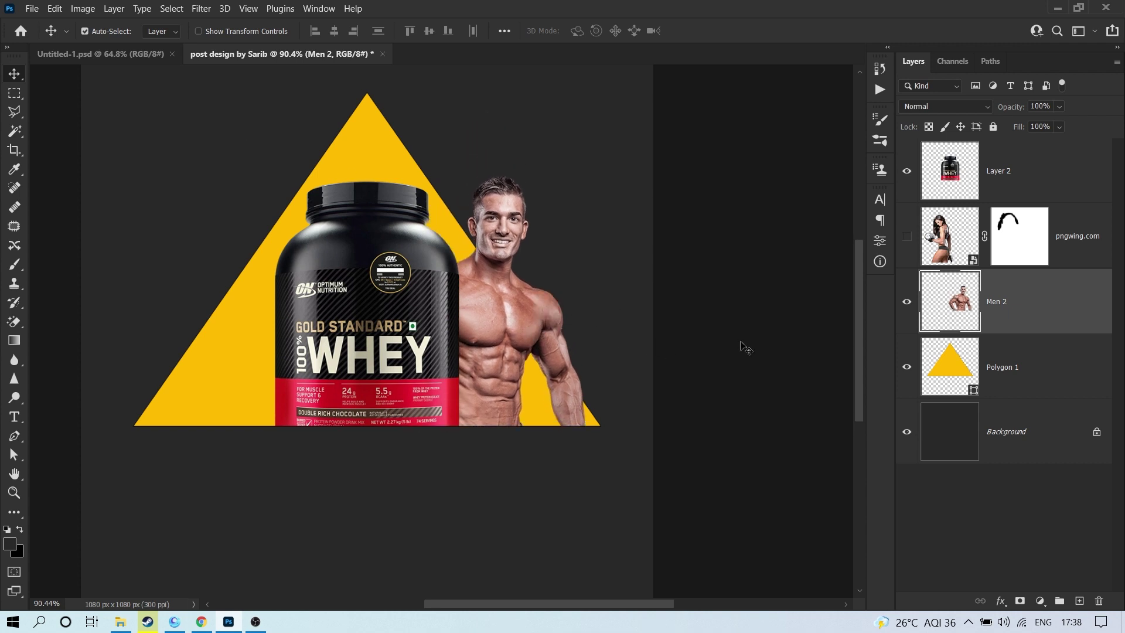
{"action": "left_click_drag", "start_coordinate": [585, 308], "coordinate": [576, 305]}
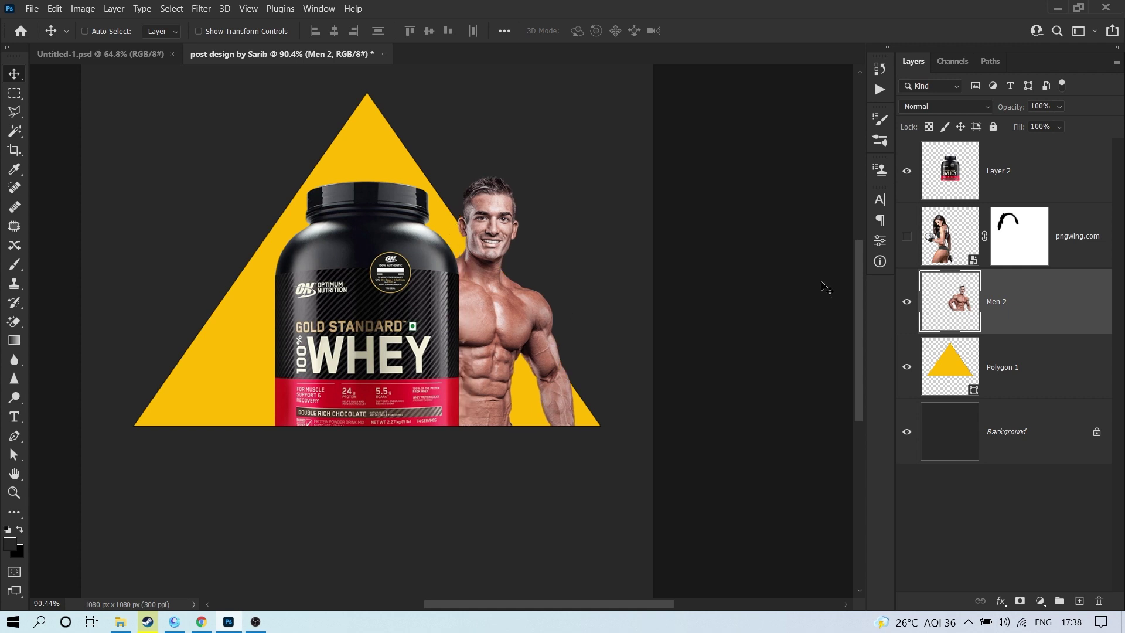
Step: Show the woman layer, scale her down and move her up behind the jar, opposite the man
{"action": "left_click", "coordinate": [1069, 256]}
{"action": "key", "text": "ctrl+t"}
{"action": "left_click_drag", "start_coordinate": [403, 116], "coordinate": [344, 214]}
{"action": "left_click_drag", "start_coordinate": [278, 319], "coordinate": [278, 249]}
{"action": "left_click", "coordinate": [725, 30]}
Step: Hide the woman's lower legs by filling a rectangular selection with black on her layer mask, and deselect
{"action": "left_click", "coordinate": [15, 92]}
{"action": "mouse_move", "coordinate": [350, 472]}
{"action": "left_mouse_down"}
{"action": "mouse_move", "coordinate": [110, 343]}
{"action": "mouse_move", "coordinate": [104, 368]}
{"action": "left_mouse_up"}
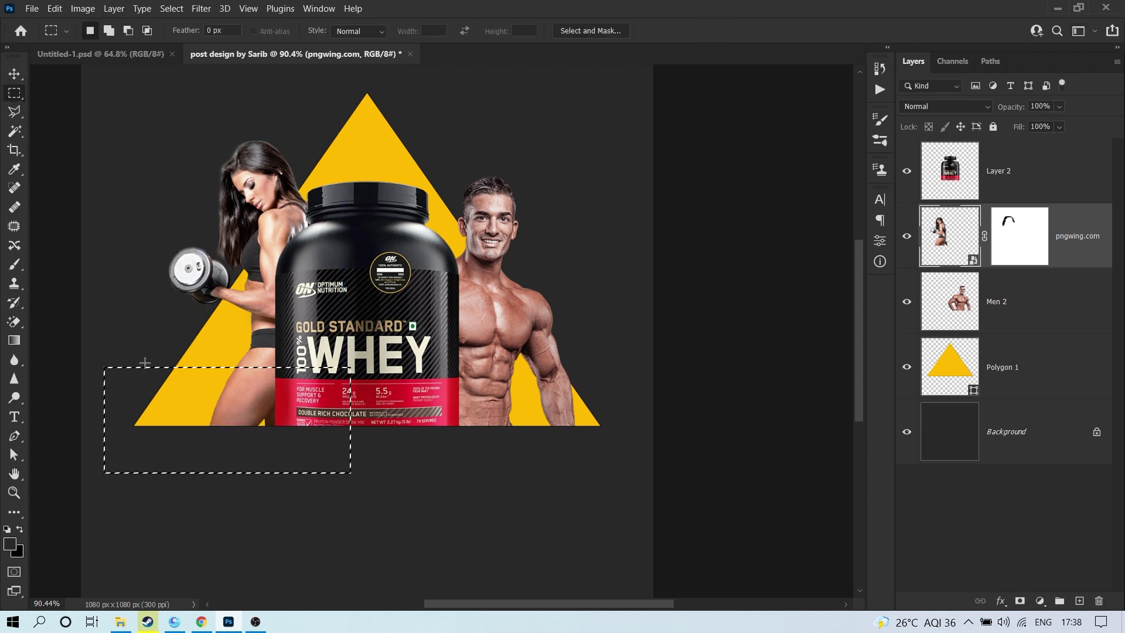
{"action": "left_click", "coordinate": [1019, 235]}
{"action": "key", "text": "alt+BackSpace"}
{"action": "key", "text": "ctrl+d"}
Step: Move the woman down and outward so her trimmed edge lines up with the triangle's base
{"action": "key", "text": "v"}
{"action": "left_click_drag", "start_coordinate": [284, 166], "coordinate": [285, 209]}
{"action": "key", "text": "ctrl+t"}
{"action": "key", "text": "Return"}
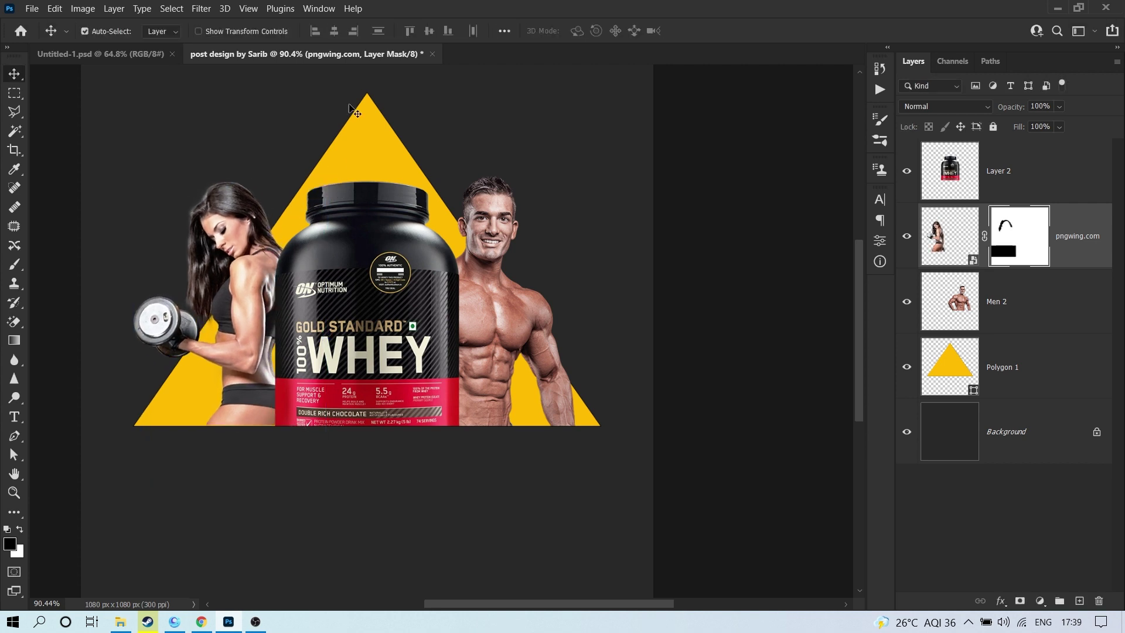
Step: Show the rulers and add horizontal and vertical margin guides around the canvas and the artwork
{"action": "key", "text": "ctrl+r"}
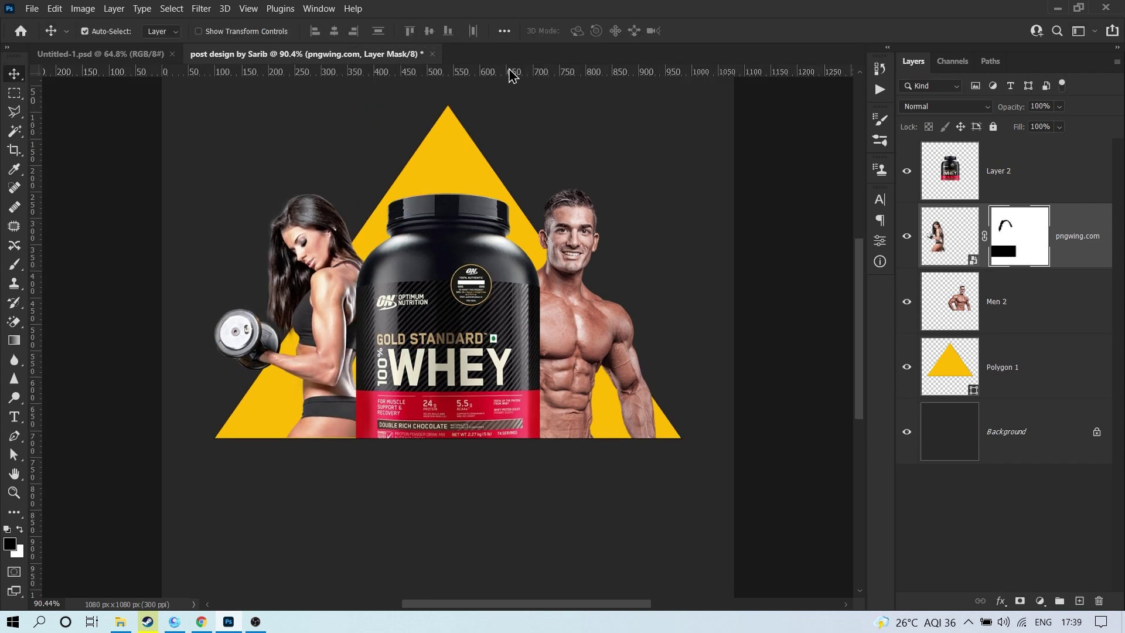
{"action": "left_click_drag", "start_coordinate": [514, 79], "coordinate": [597, 184]}
{"action": "left_click_drag", "start_coordinate": [587, 184], "coordinate": [646, 212], "text": "ctrl"}
{"action": "key", "text": "ctrl+0"}
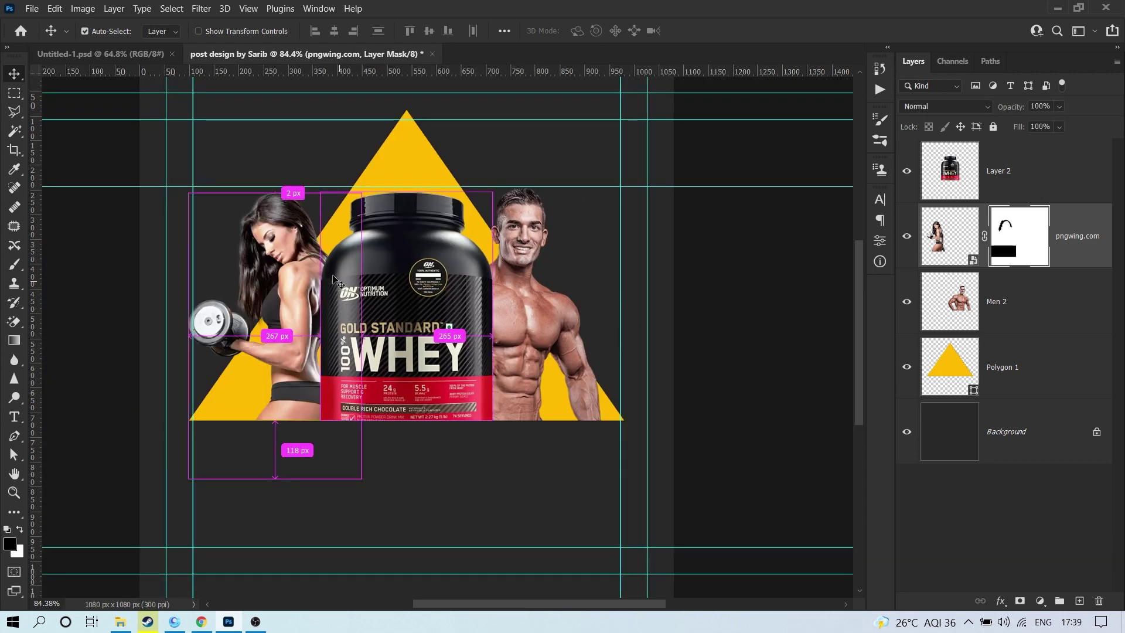
Step: Enlarge the woman to about 102% so her head reaches the horizontal guide, and hide the rulers and guides
{"action": "key", "text": "ctrl+t"}
{"action": "left_click_drag", "start_coordinate": [188, 193], "coordinate": [180, 190]}
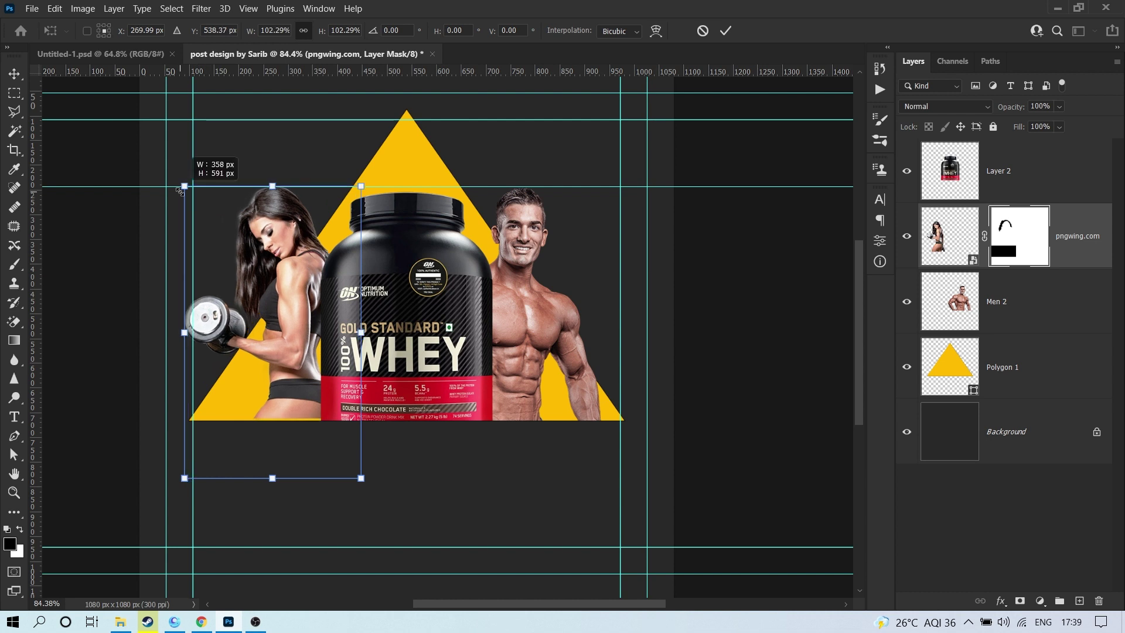
{"action": "key", "text": "Return"}
{"action": "key", "text": "ctrl+r"}
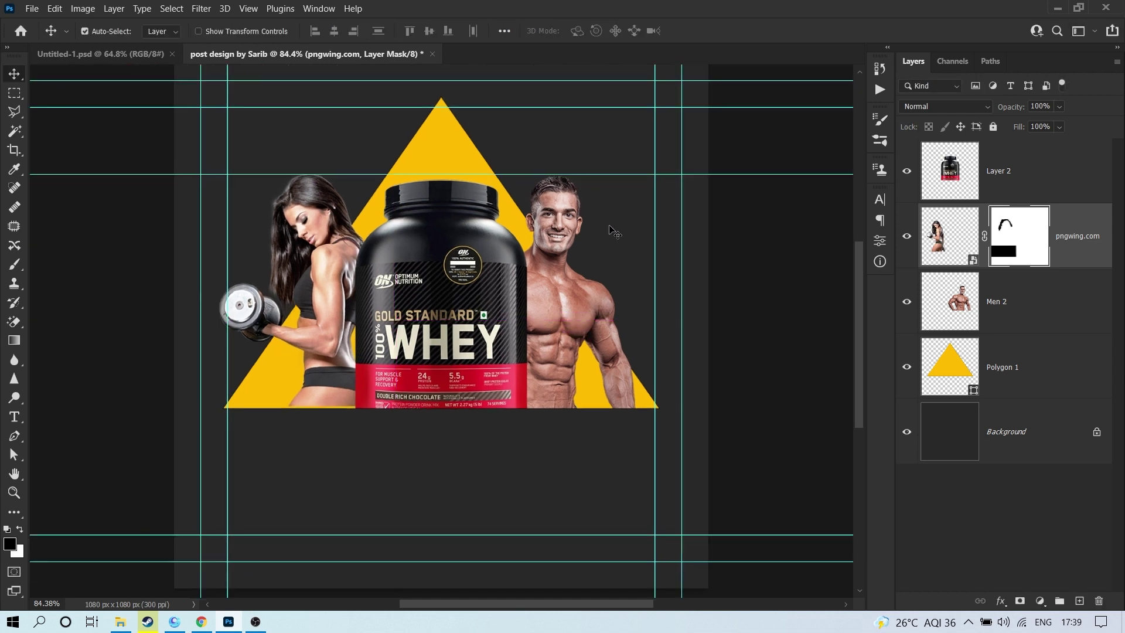
{"action": "key", "text": "ctrl+semicolon"}
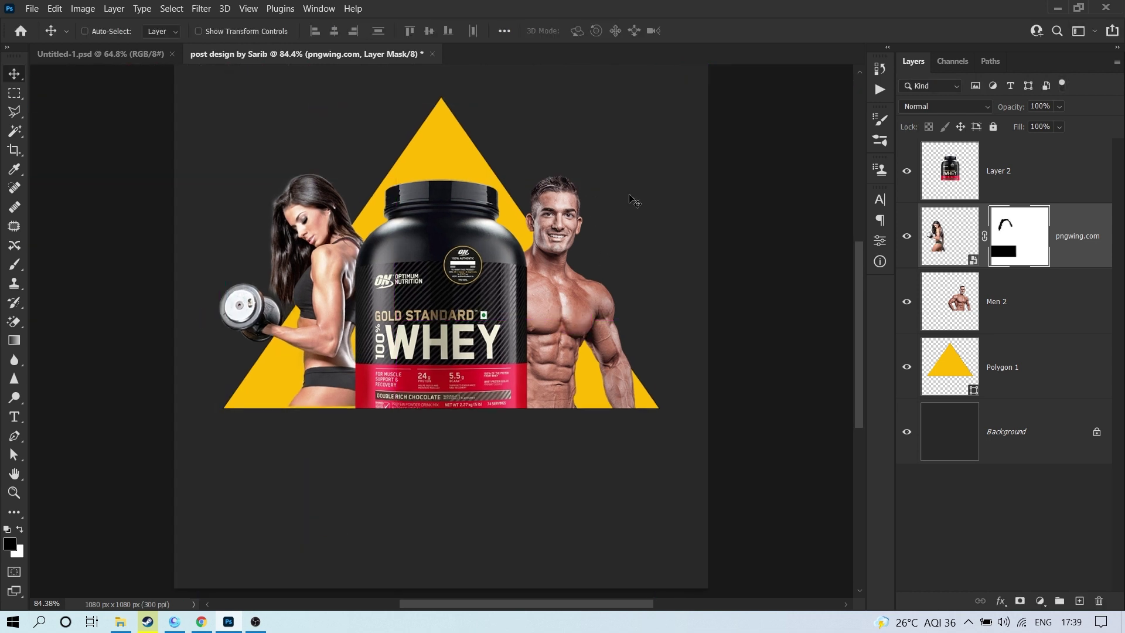
Step: Select the jar, both models and the triangle together and move them straight down by about 85 px
{"action": "left_click_drag", "start_coordinate": [287, 408], "coordinate": [427, 356]}
{"action": "left_click_drag", "start_coordinate": [396, 442], "coordinate": [451, 462]}
{"action": "key", "text": "Down"}
{"action": "key", "text": "Down"}
{"action": "key", "text": "Down"}
{"action": "key", "text": "Up"}
{"action": "left_click_drag", "start_coordinate": [575, 208], "coordinate": [481, 257]}
{"action": "left_click_drag", "start_coordinate": [820, 246], "coordinate": [384, 350]}
{"action": "mouse_move", "coordinate": [454, 346]}
{"action": "left_mouse_down"}
{"action": "mouse_move", "coordinate": [519, 361]}
{"action": "mouse_move", "coordinate": [434, 351]}
{"action": "left_mouse_up"}
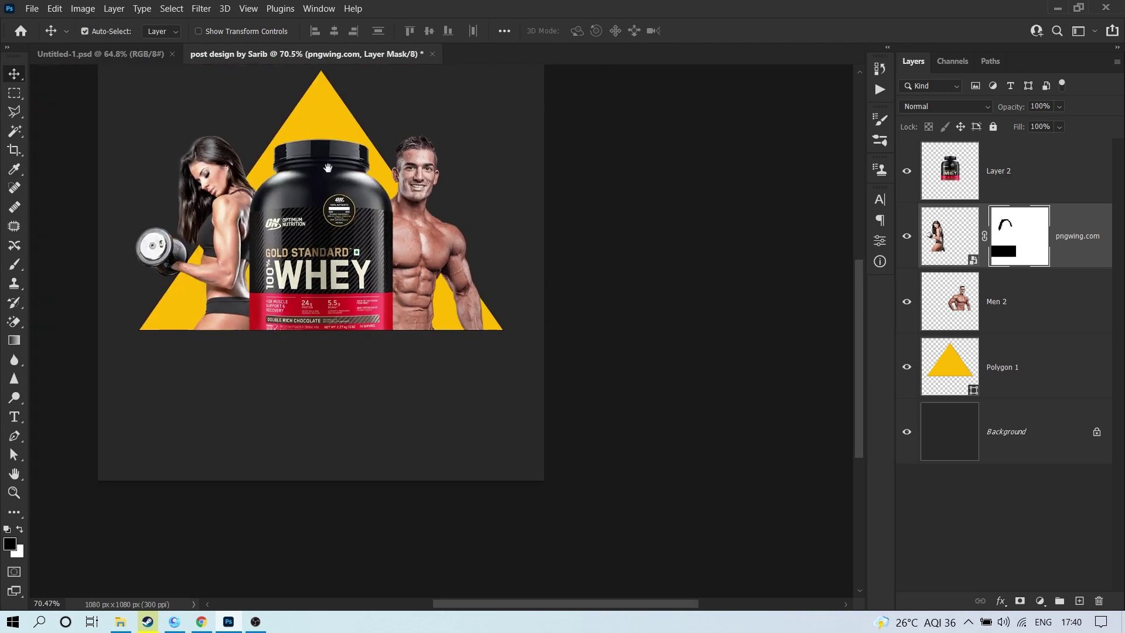
{"action": "left_click_drag", "start_coordinate": [321, 151], "coordinate": [369, 233]}
{"action": "left_click_drag", "start_coordinate": [690, 439], "coordinate": [225, 339]}
{"action": "left_click_drag", "start_coordinate": [603, 240], "coordinate": [603, 294]}
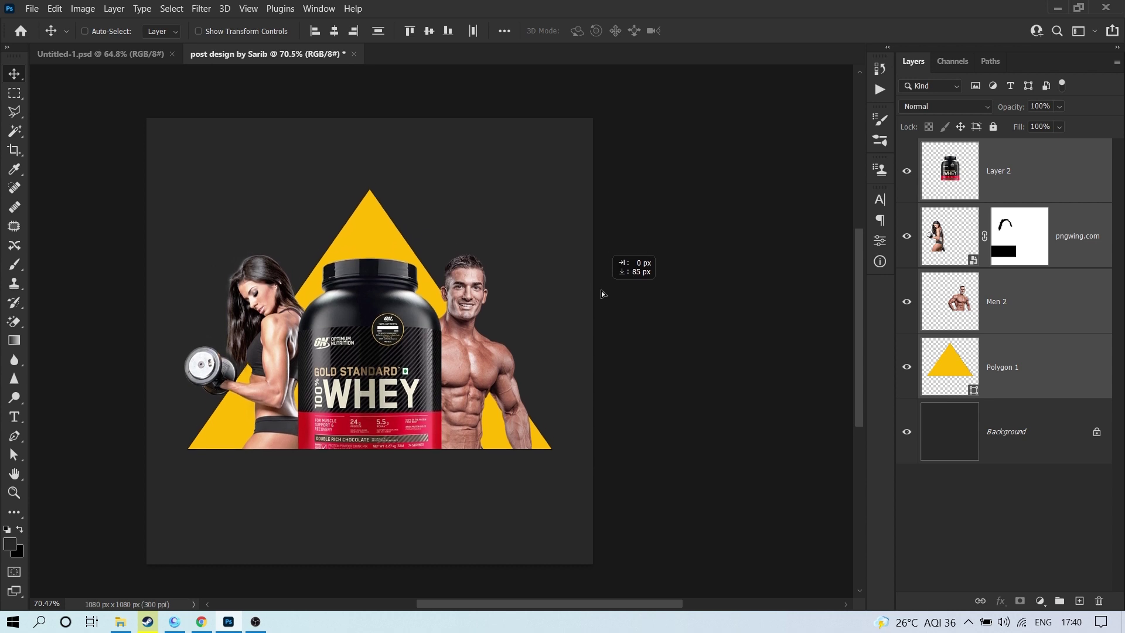
Step: Reduce the yellow triangle's height slightly by lowering its tip towards the jar's lid
{"action": "left_click", "coordinate": [380, 221]}
{"action": "key", "text": "ctrl+t"}
{"action": "mouse_move", "coordinate": [370, 186]}
{"action": "left_mouse_down"}
{"action": "mouse_move", "coordinate": [379, 222]}
{"action": "mouse_move", "coordinate": [381, 201]}
{"action": "left_mouse_up"}
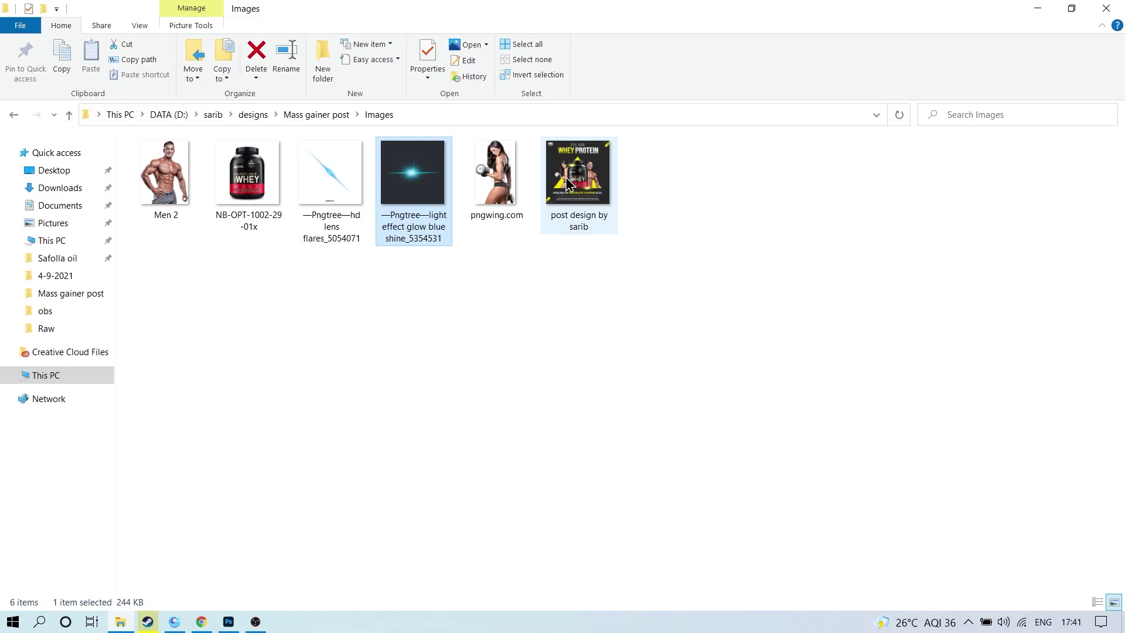
Step: Place the "light effect glow blue shine" image on the canvas and reduce it to a rectangular band around the flare on its own layer
{"action": "left_click_drag", "start_coordinate": [416, 205], "coordinate": [427, 317]}
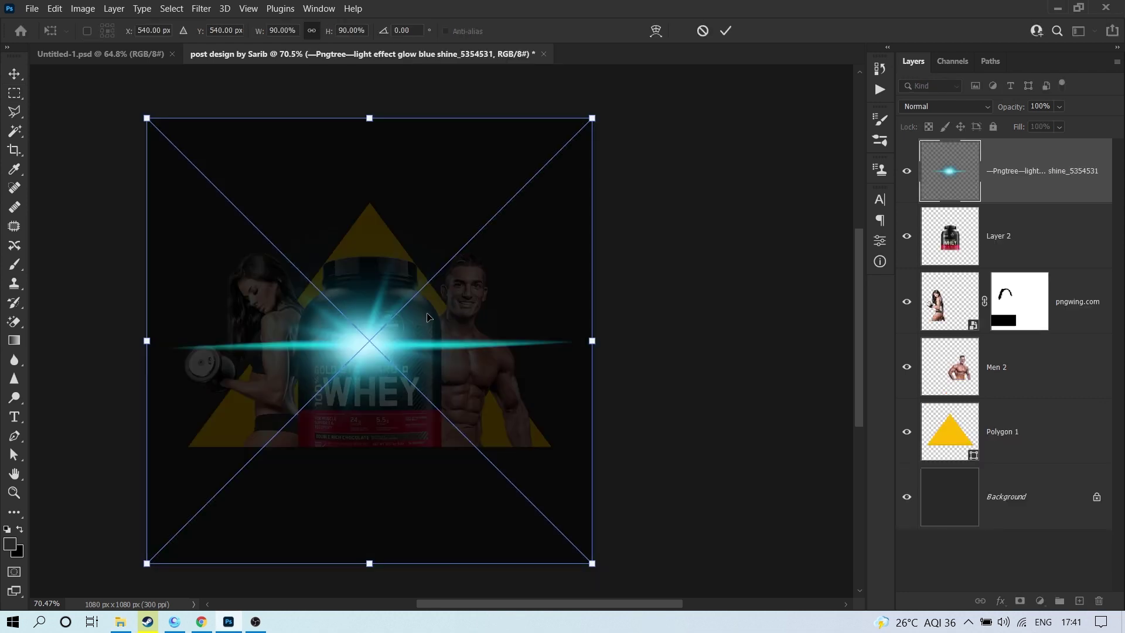
{"action": "left_click", "coordinate": [725, 31]}
{"action": "key", "text": "m"}
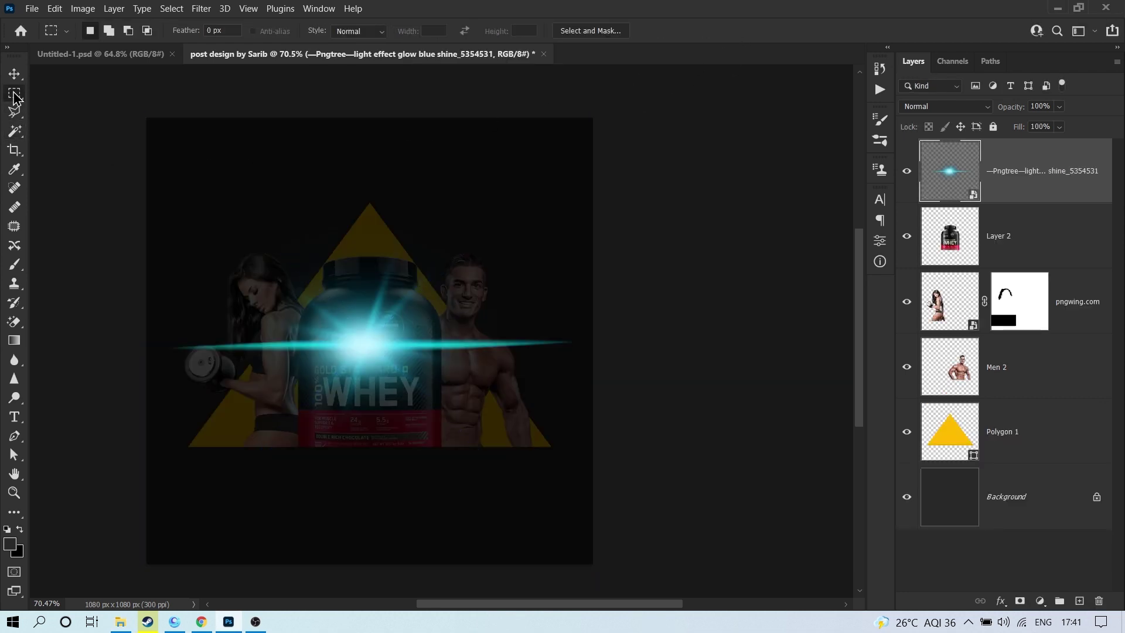
{"action": "left_click_drag", "start_coordinate": [614, 246], "coordinate": [120, 432]}
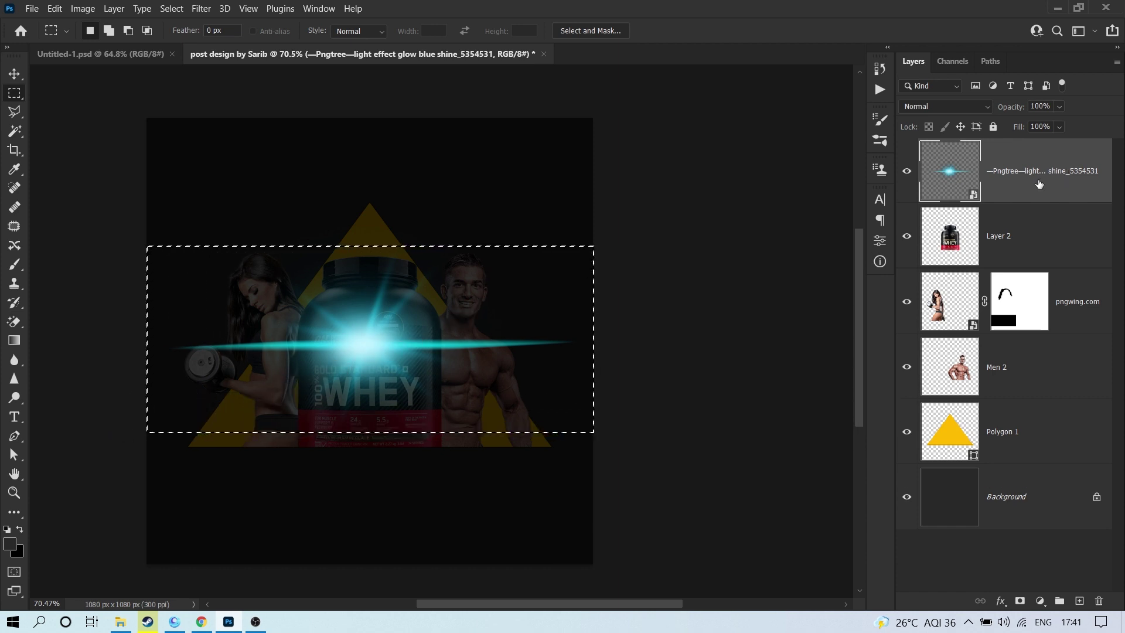
{"action": "key", "text": "ctrl+j"}
{"action": "left_click", "coordinate": [1030, 258]}
{"action": "key", "text": "Delete"}
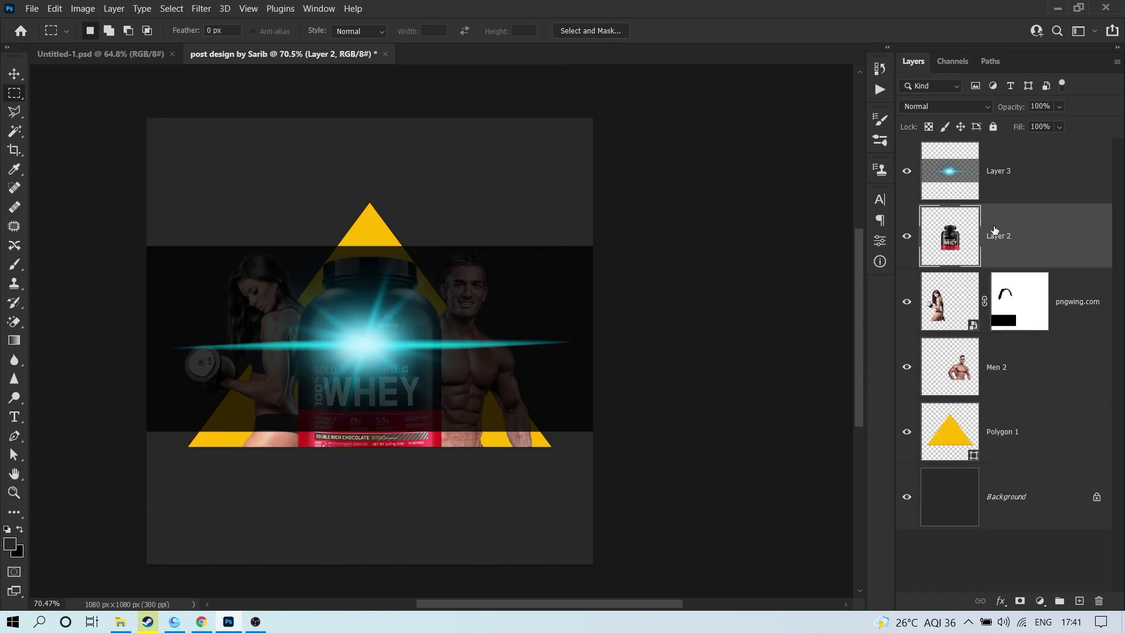
Step: Scale the flare layer down and position it over the jar's upper shoulder beside the woman
{"action": "left_click", "coordinate": [956, 179]}
{"action": "left_click", "coordinate": [906, 170]}
{"action": "key", "text": "ctrl+t"}
{"action": "left_click_drag", "start_coordinate": [591, 251], "coordinate": [469, 296]}
{"action": "left_click_drag", "start_coordinate": [408, 328], "coordinate": [371, 273]}
{"action": "left_click_drag", "start_coordinate": [432, 241], "coordinate": [404, 258]}
{"action": "key", "text": "Return"}
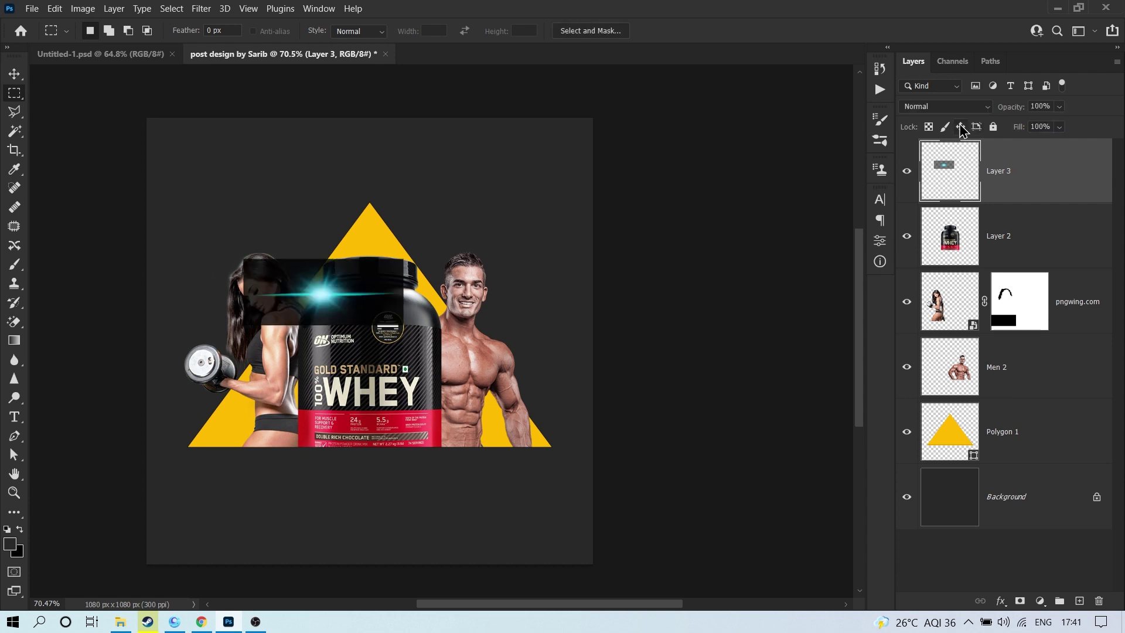
Step: Set the flare layer's blend mode to Screen to drop its dark background
{"action": "left_click", "coordinate": [957, 106]}
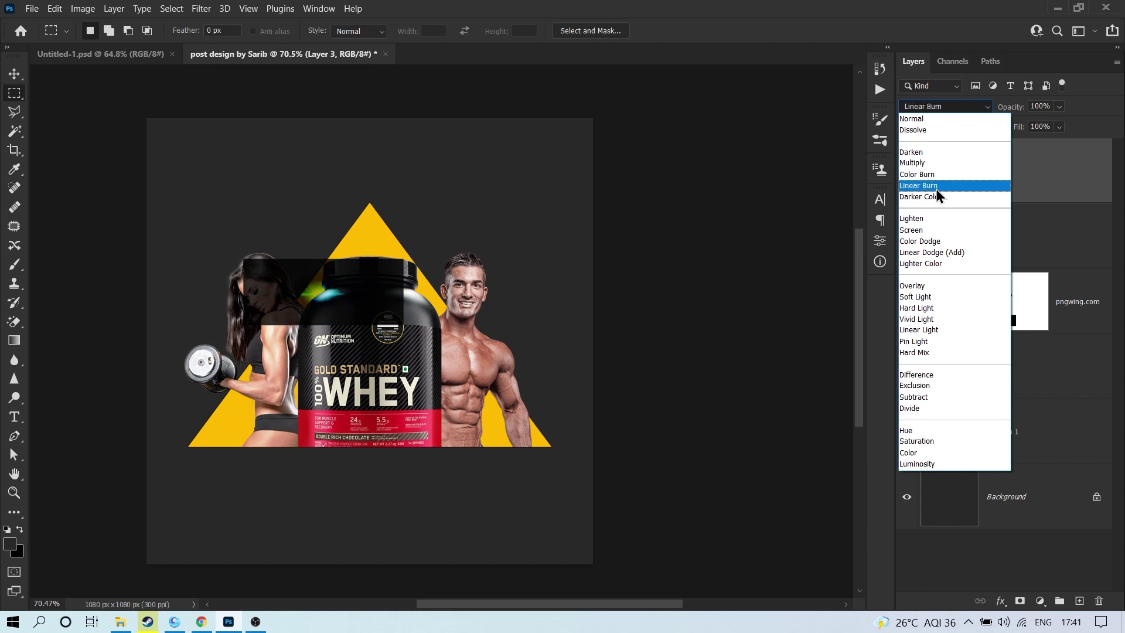
{"action": "left_click", "coordinate": [933, 229]}
{"action": "scroll", "coordinate": [302, 328], "scroll_direction": "up", "scroll_amount": 3}
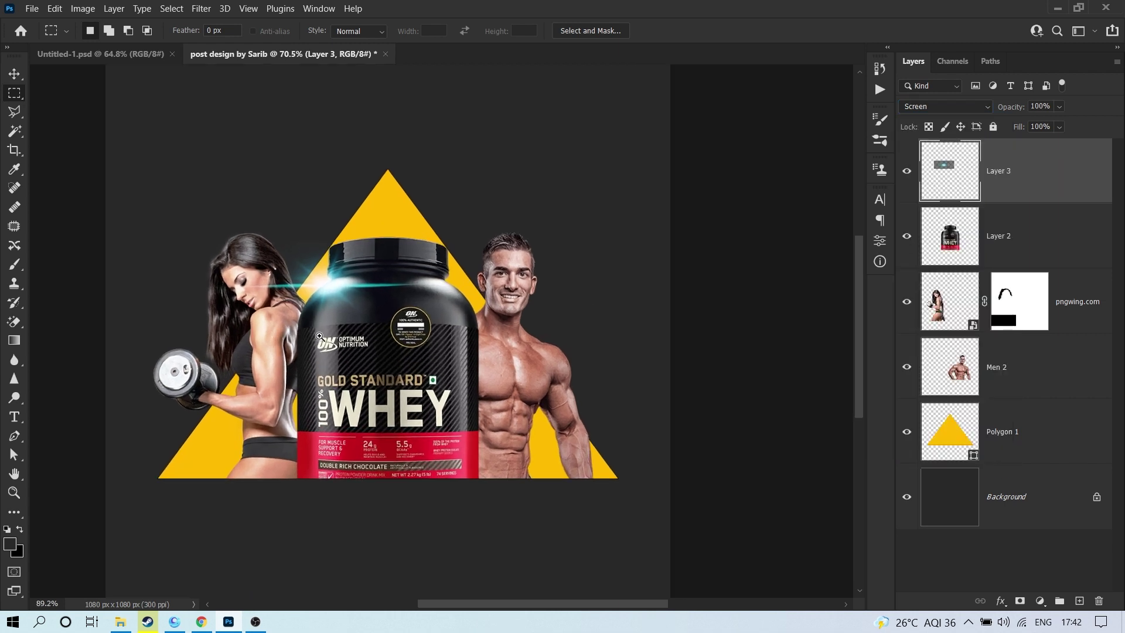
{"action": "scroll", "coordinate": [432, 305], "scroll_direction": "down", "scroll_amount": 3}
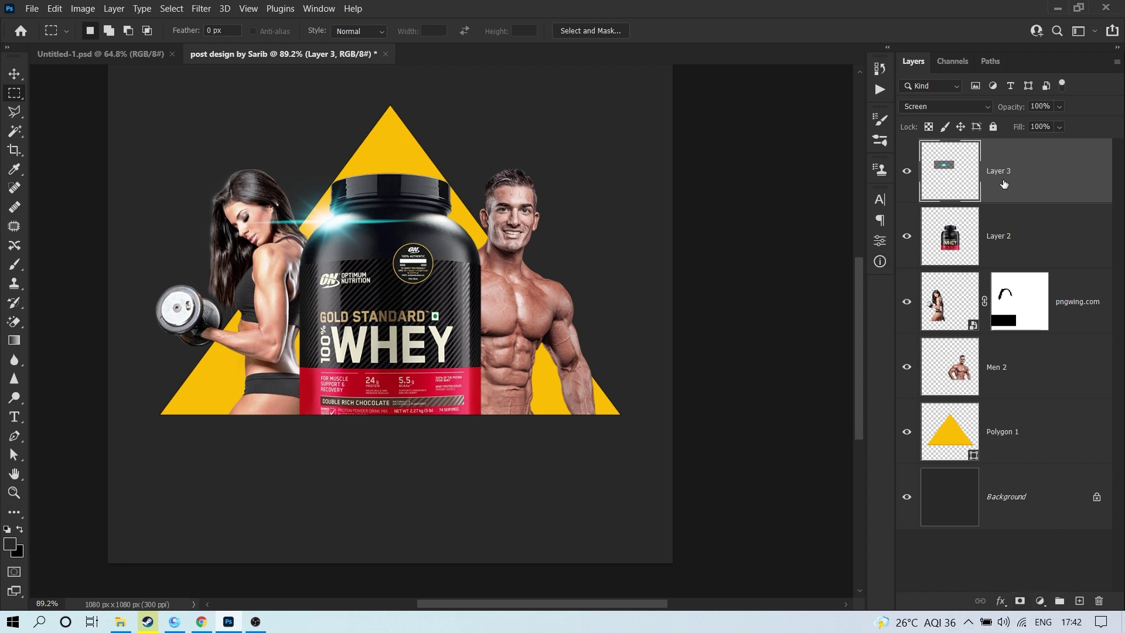
Step: Add a Hue/Saturation adjustment clipped to the flare layer, shifting the hue to yellow and setting the saturation to +6
{"action": "left_click", "coordinate": [1040, 601]}
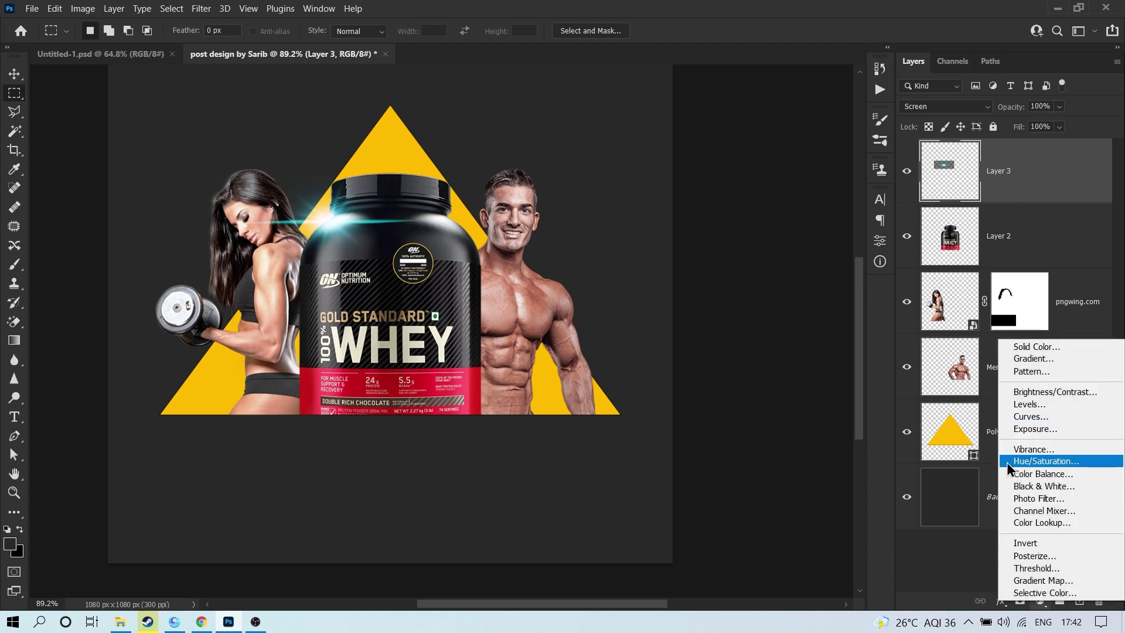
{"action": "left_click", "coordinate": [1066, 462]}
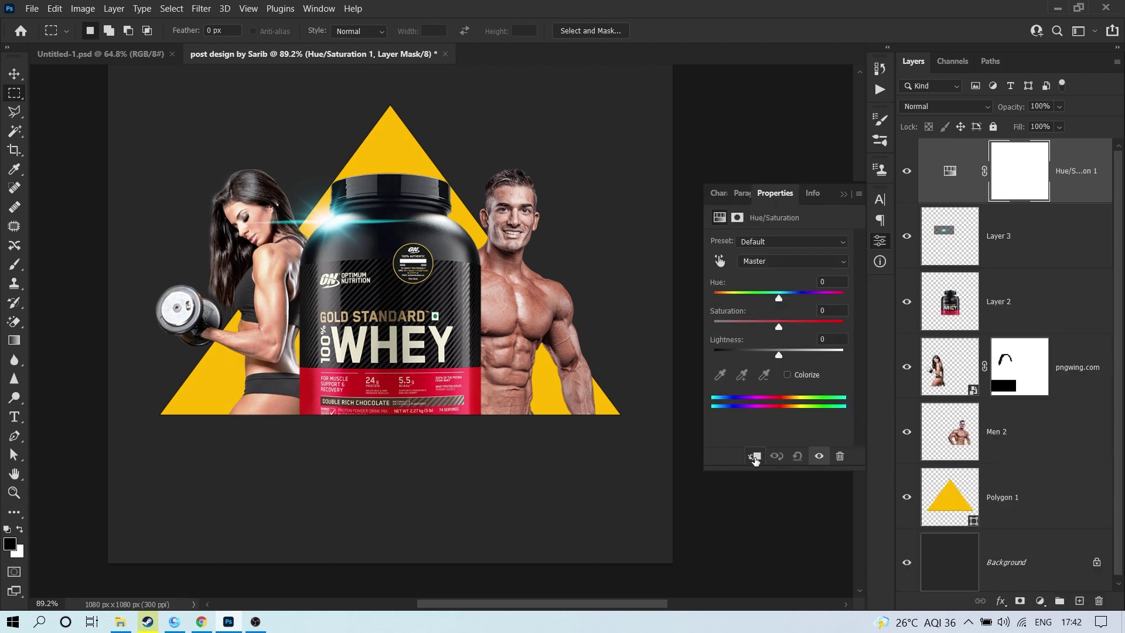
{"action": "left_click", "coordinate": [752, 457]}
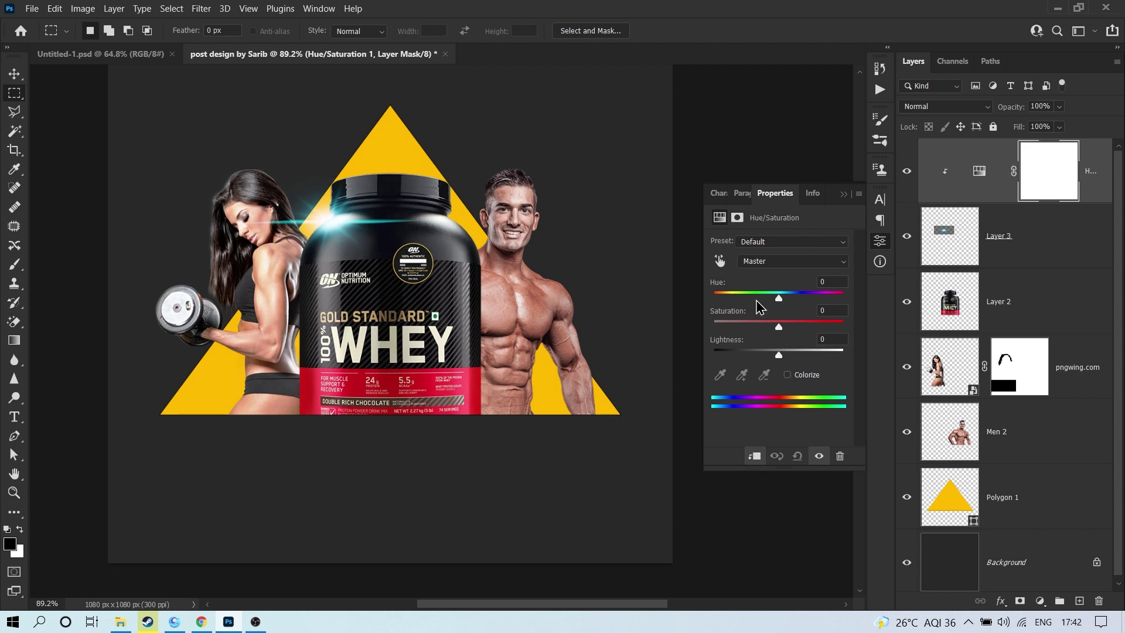
{"action": "left_click_drag", "start_coordinate": [777, 300], "coordinate": [783, 333]}
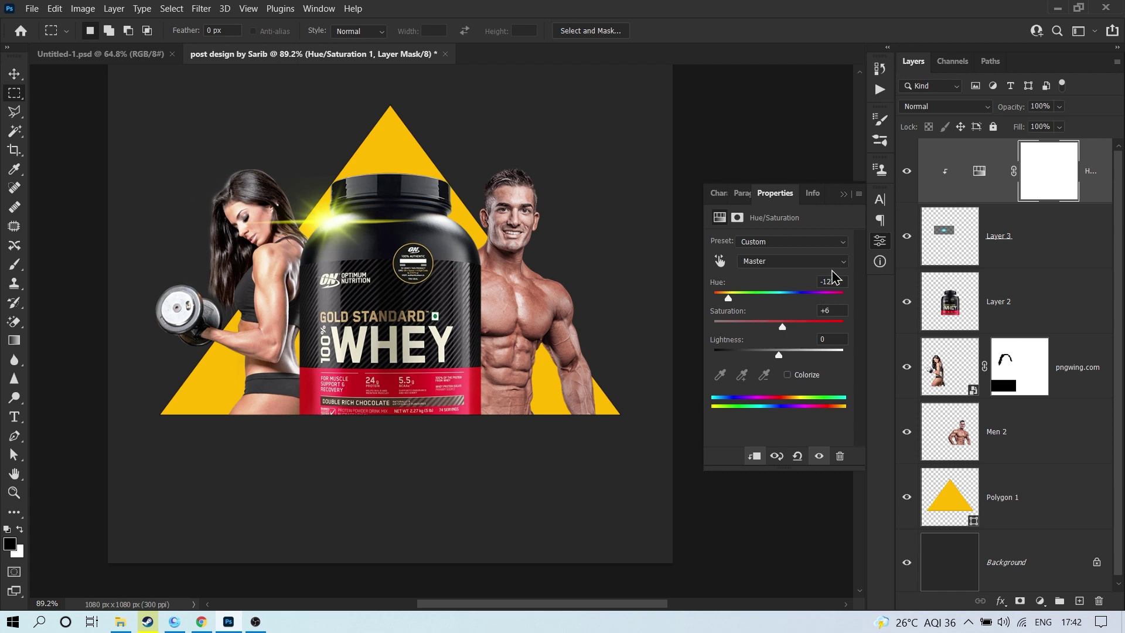
{"action": "left_click", "coordinate": [842, 194]}
Step: Duplicate the flare with its Hue/Saturation adjustment to the jar's lower corner beside the man, about 286 px across and 352 px down
{"action": "left_click", "coordinate": [1049, 253]}
{"action": "left_click", "coordinate": [1084, 181], "text": "ctrl"}
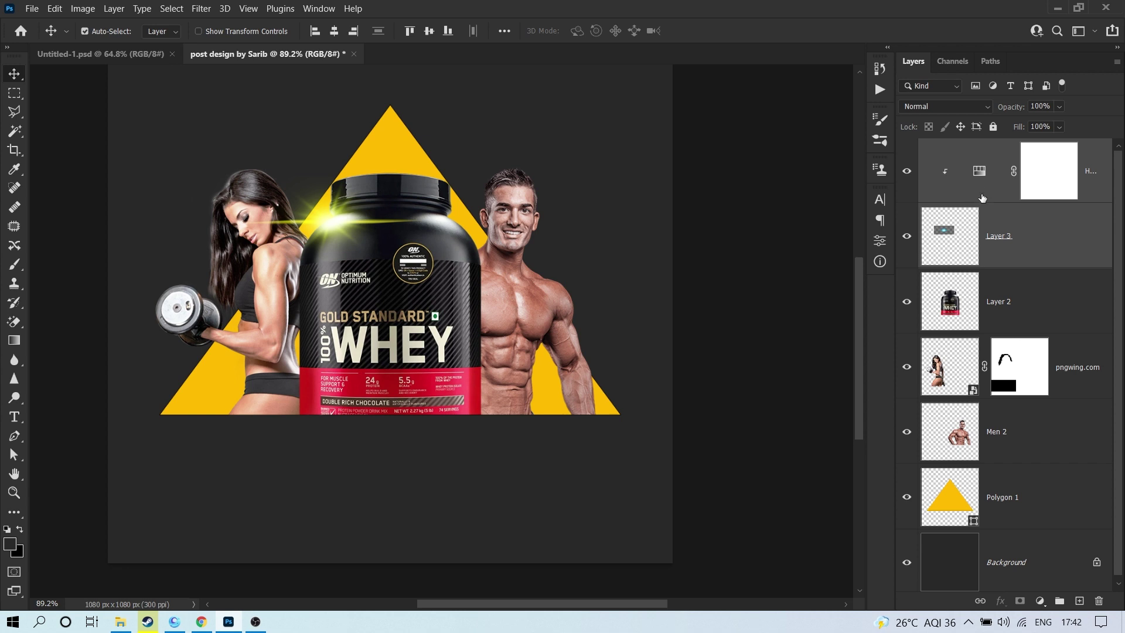
{"action": "key", "text": "ctrl"}
{"action": "key", "text": "ctrl"}
{"action": "left_click_drag", "start_coordinate": [350, 250], "coordinate": [508, 430]}
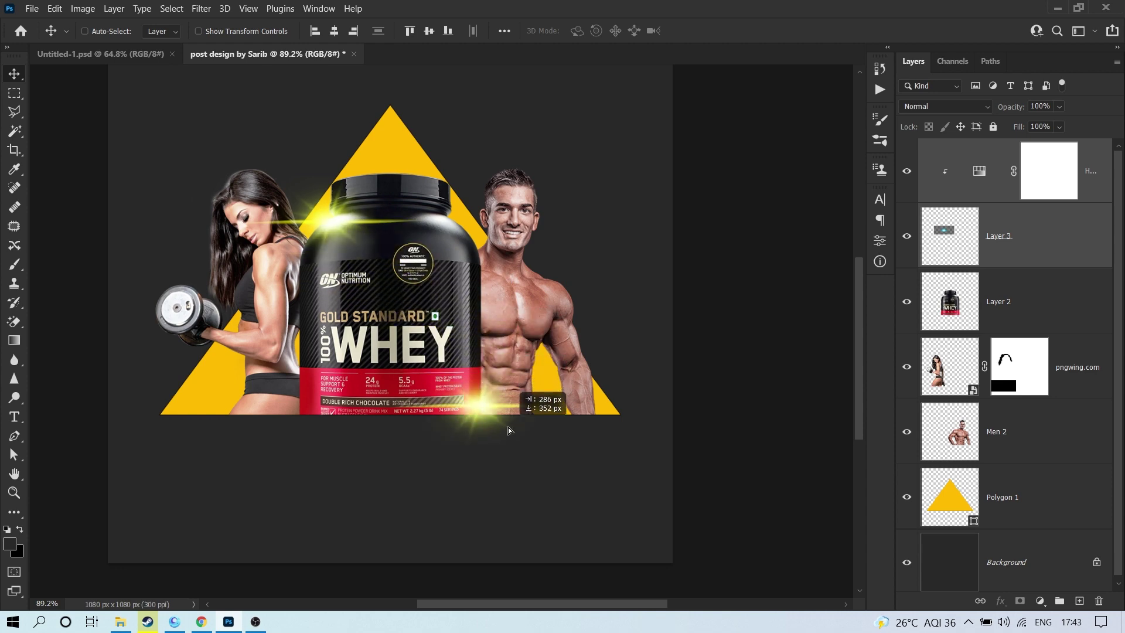
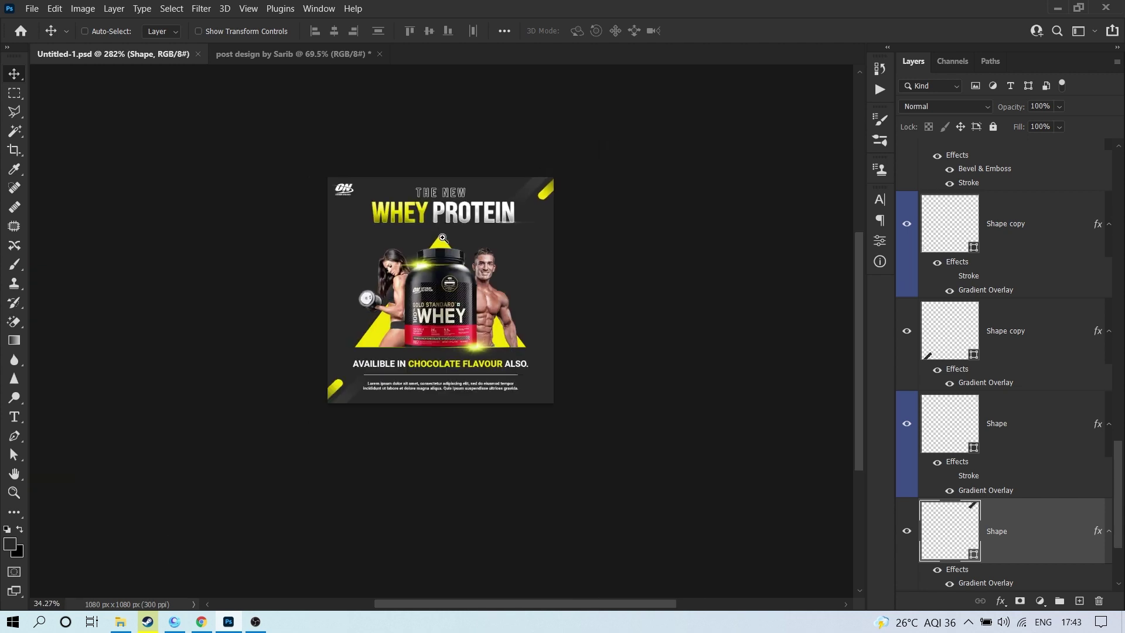
Step: Switch to the post design document and draw a rectangle about 76 px wide and 255 px high above the woman
{"action": "left_click", "coordinate": [303, 53]}
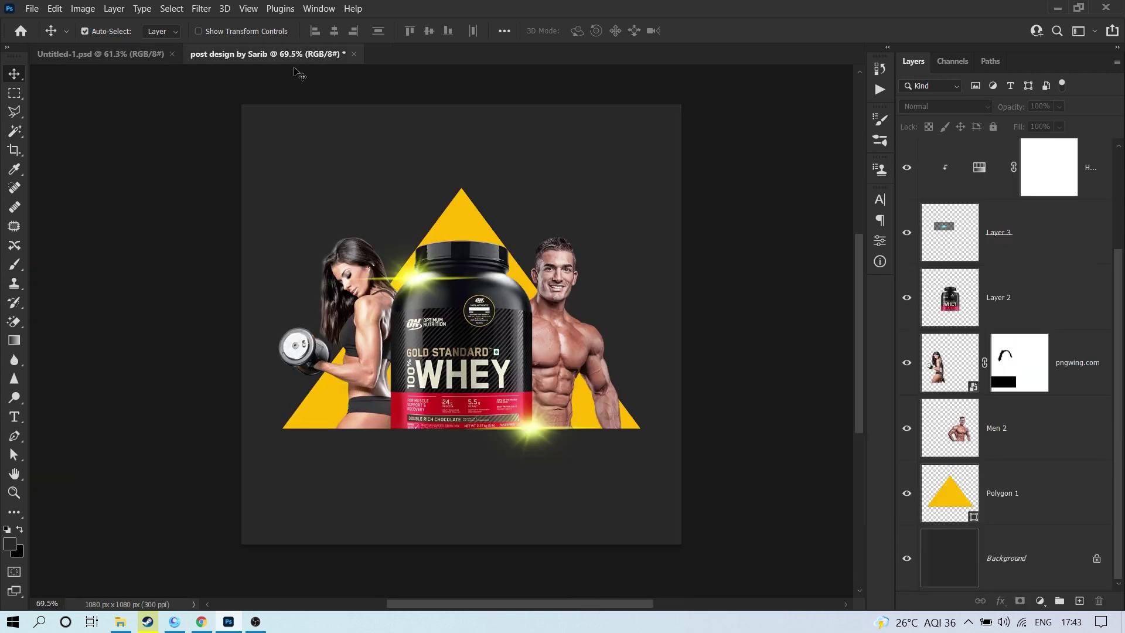
{"action": "left_click", "coordinate": [18, 519]}
{"action": "left_click", "coordinate": [18, 497]}
{"action": "right_click", "coordinate": [16, 516]}
{"action": "left_click", "coordinate": [81, 503]}
{"action": "left_click_drag", "start_coordinate": [339, 130], "coordinate": [369, 233]}
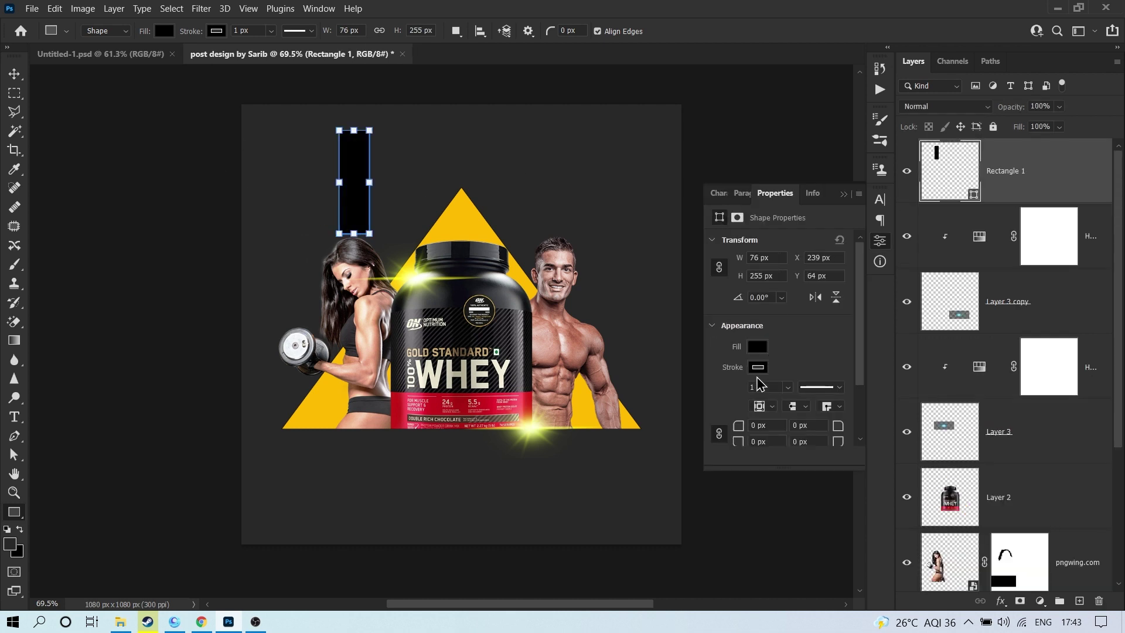
Step: Remove the stroke from the new rectangle above the woman
{"action": "left_click", "coordinate": [757, 368]}
{"action": "left_click", "coordinate": [729, 393]}
{"action": "left_click", "coordinate": [755, 347]}
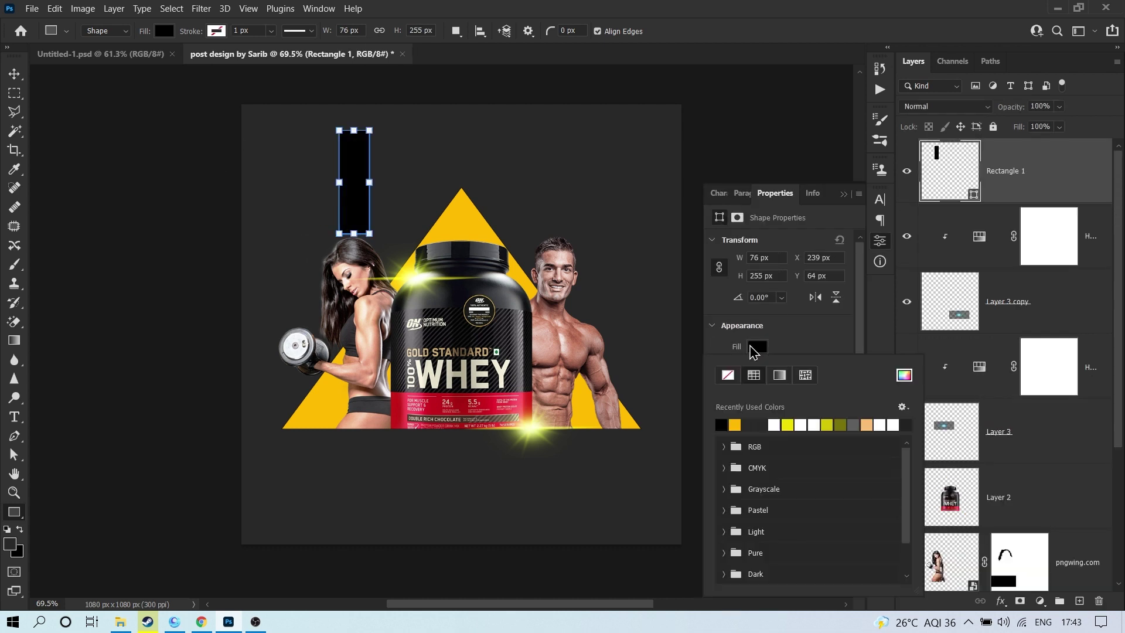
{"action": "left_click", "coordinate": [985, 186]}
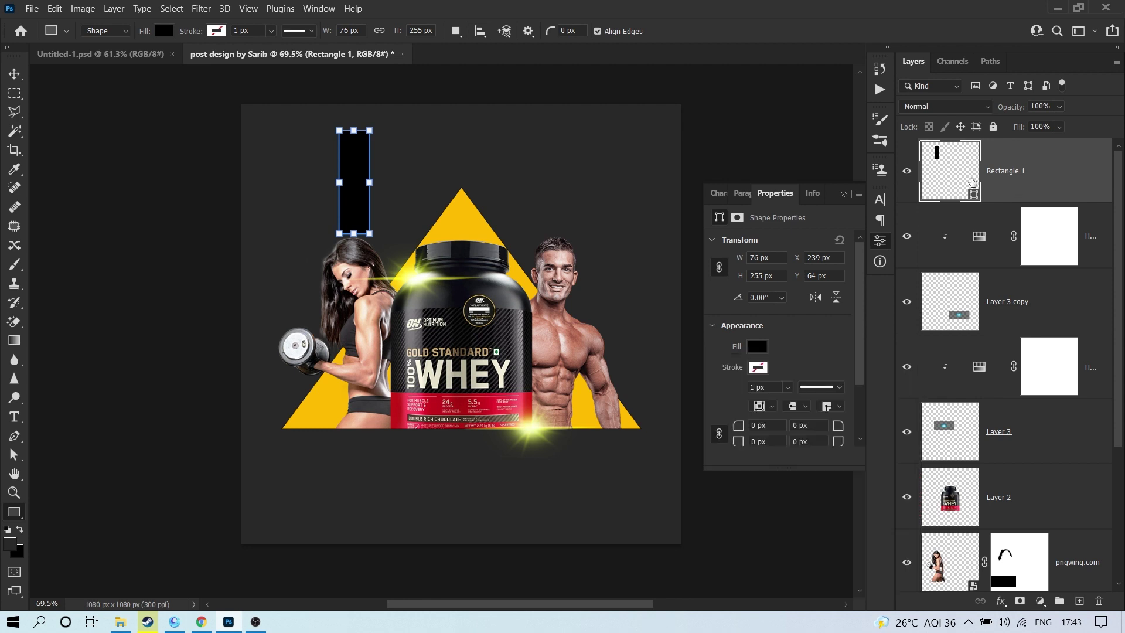
Step: Add a Gradient Overlay to the rectangle and change the gradient's black end stop to a very dark grey
{"action": "left_click", "coordinate": [1003, 603]}
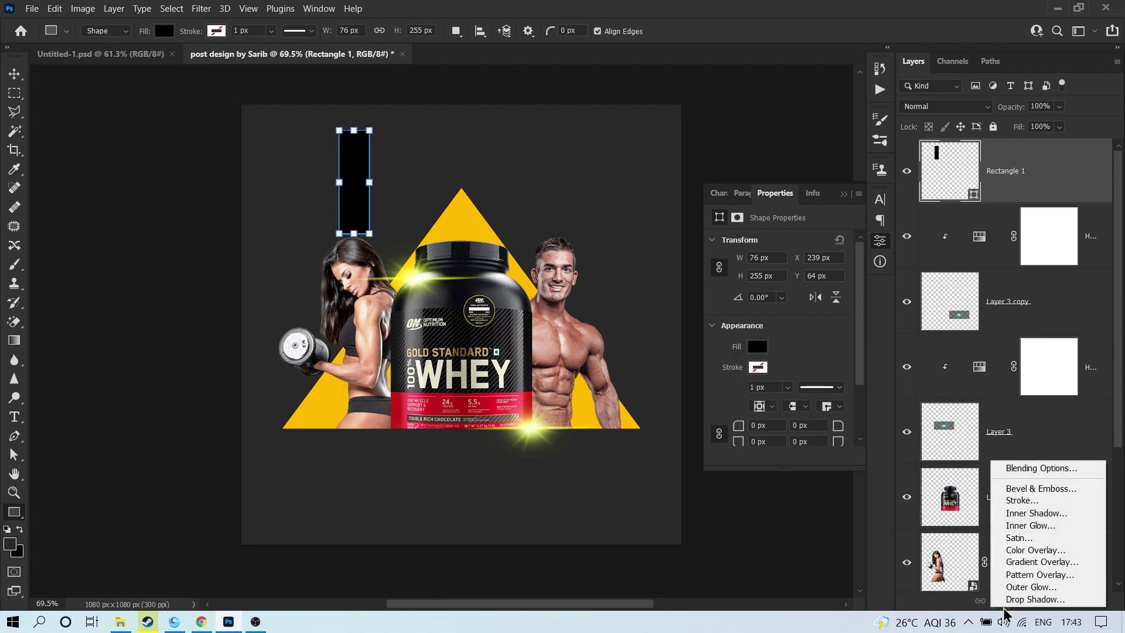
{"action": "left_click", "coordinate": [1029, 564]}
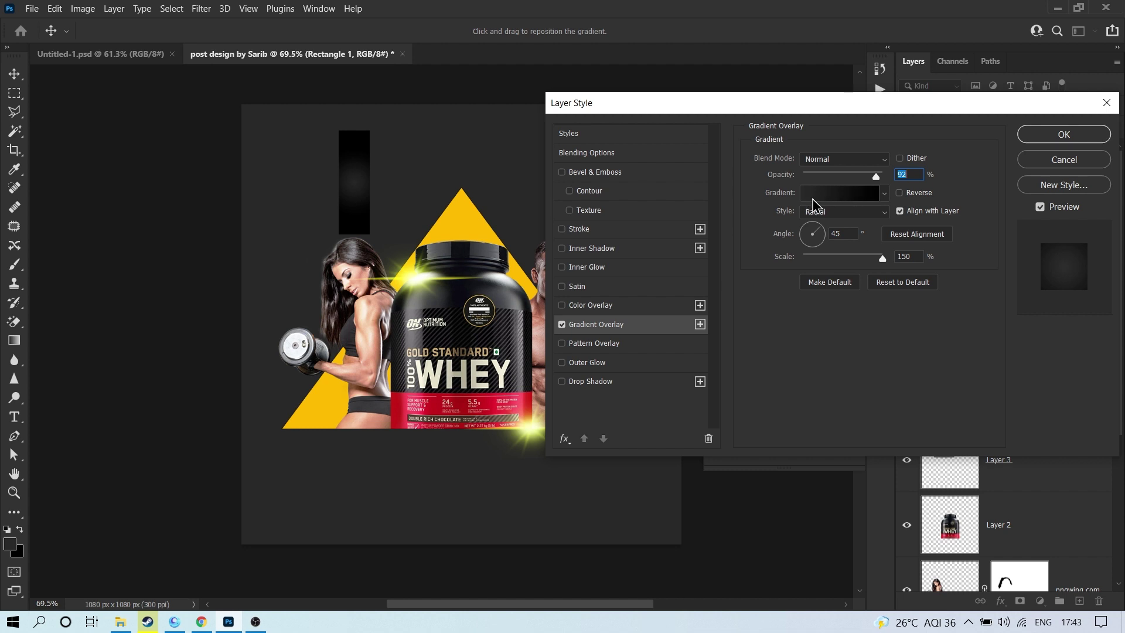
{"action": "left_click", "coordinate": [837, 205]}
{"action": "left_click", "coordinate": [731, 338]}
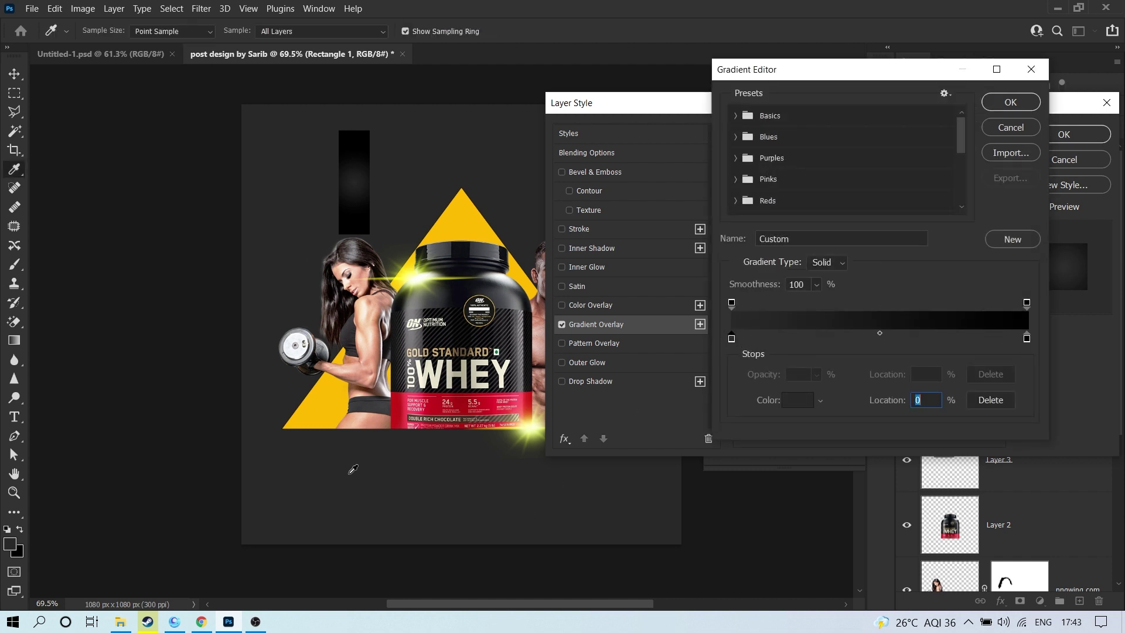
{"action": "left_click", "coordinate": [1026, 338]}
{"action": "left_click", "coordinate": [802, 399]}
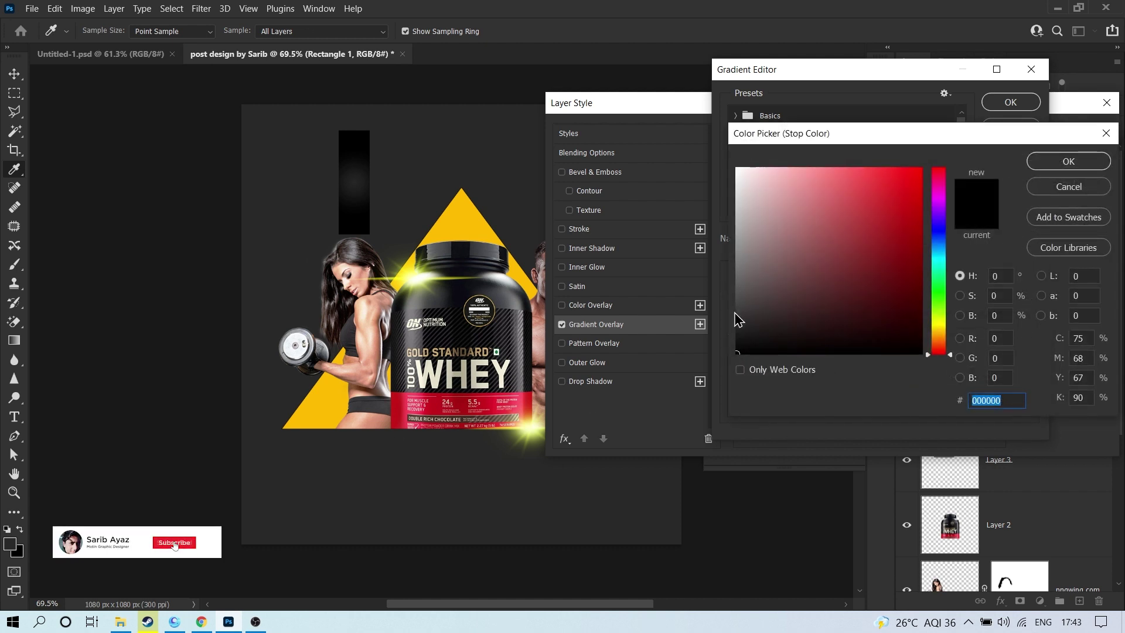
{"action": "left_click", "coordinate": [736, 324]}
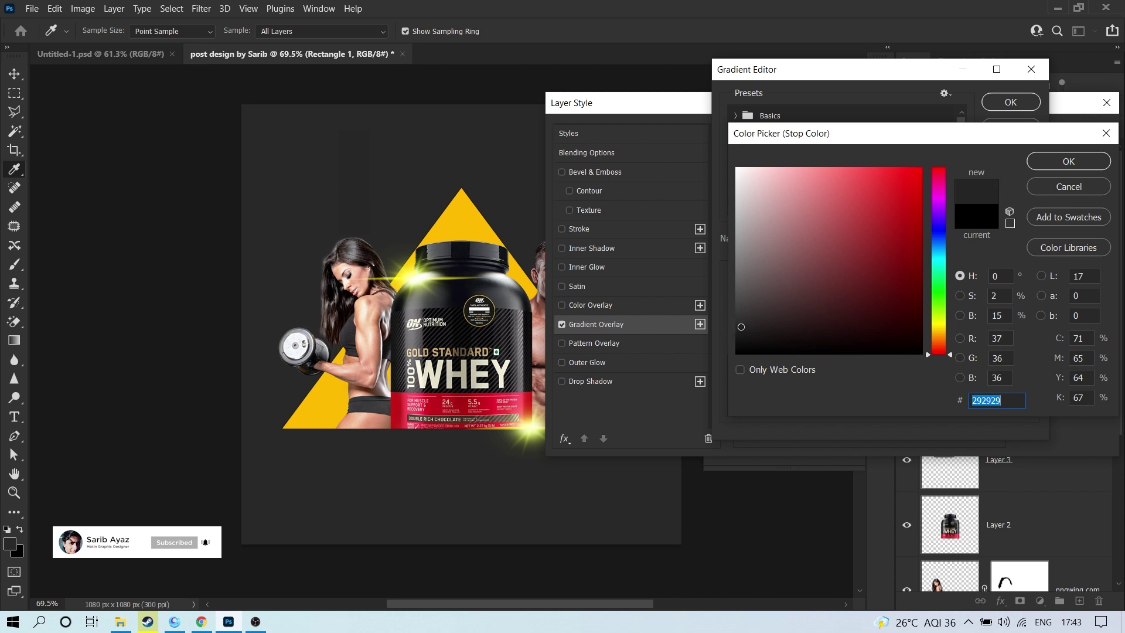
{"action": "left_click", "coordinate": [736, 338]}
{"action": "left_click", "coordinate": [1067, 162]}
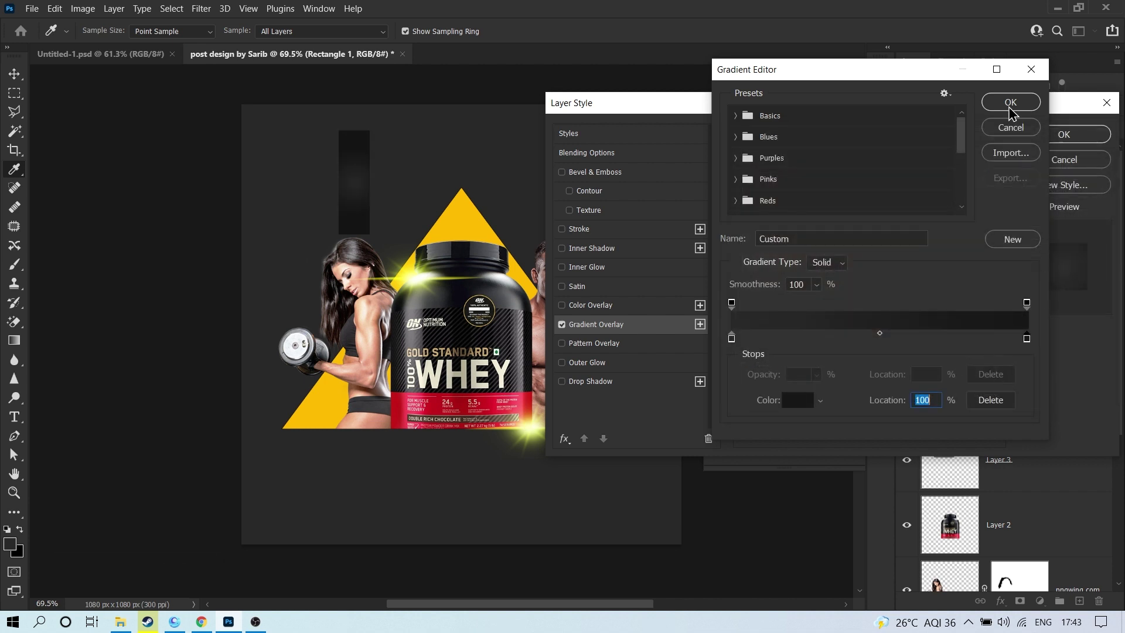
{"action": "left_click", "coordinate": [1011, 103]}
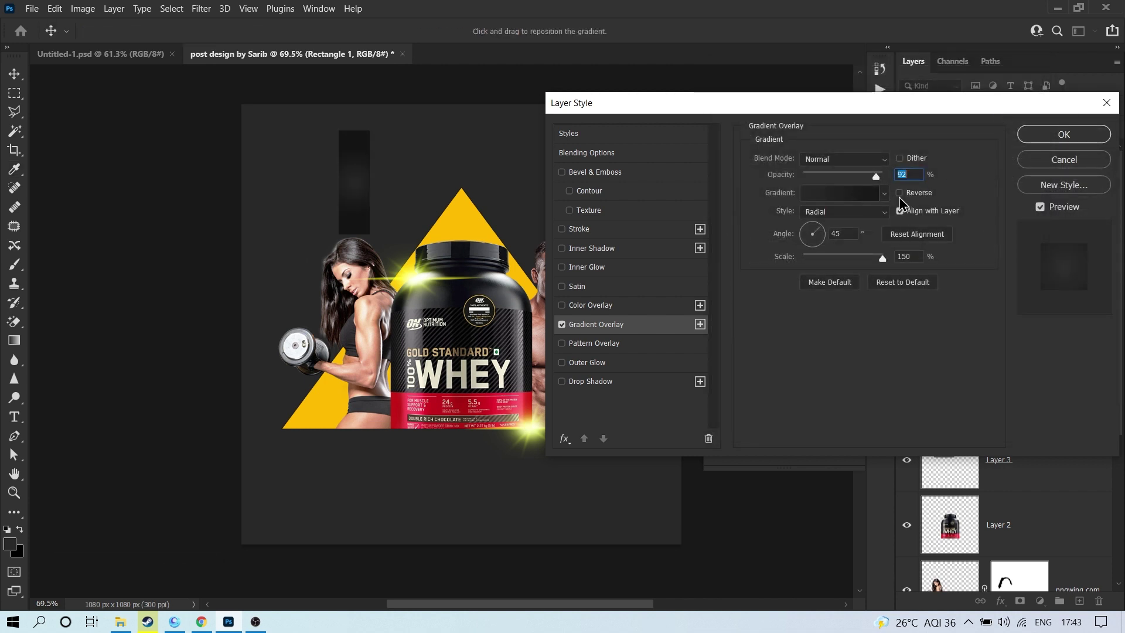
Step: Set the rectangle's gradient overlay to Linear style with a 90° angle and 88% scale
{"action": "left_click", "coordinate": [850, 213]}
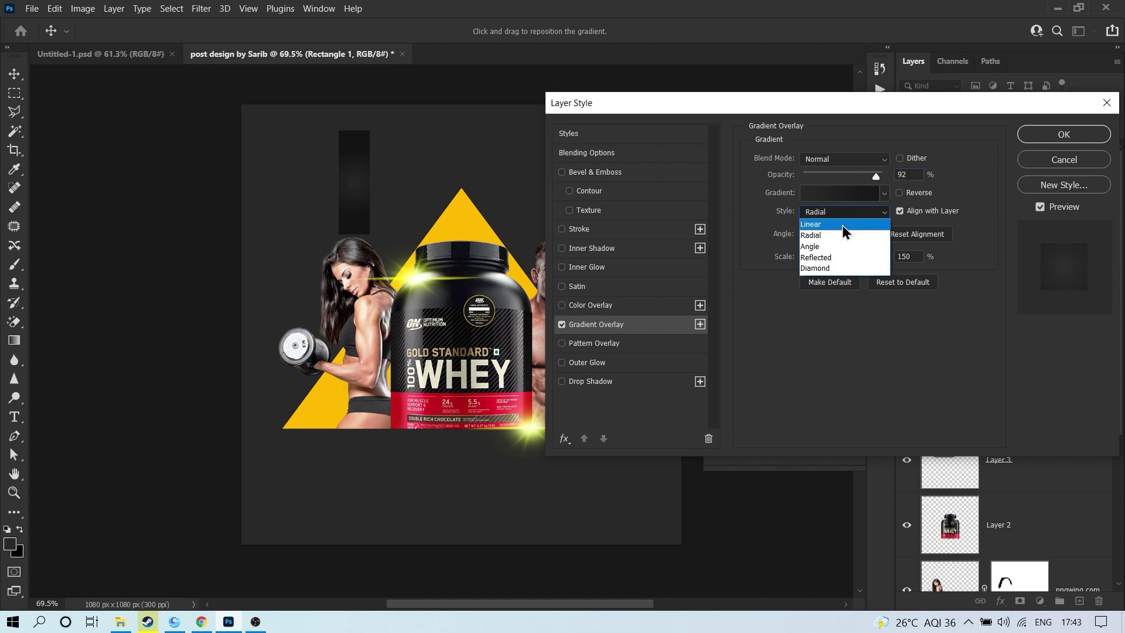
{"action": "left_click", "coordinate": [819, 229]}
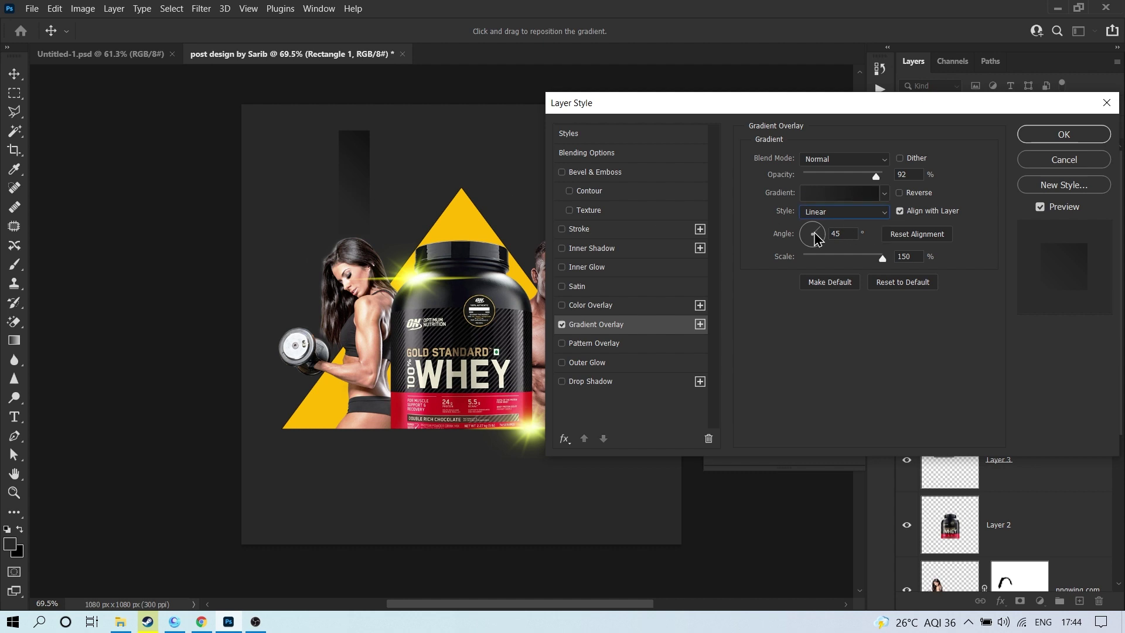
{"action": "left_click_drag", "start_coordinate": [848, 264], "coordinate": [803, 263]}
{"action": "left_click_drag", "start_coordinate": [813, 236], "coordinate": [815, 232]}
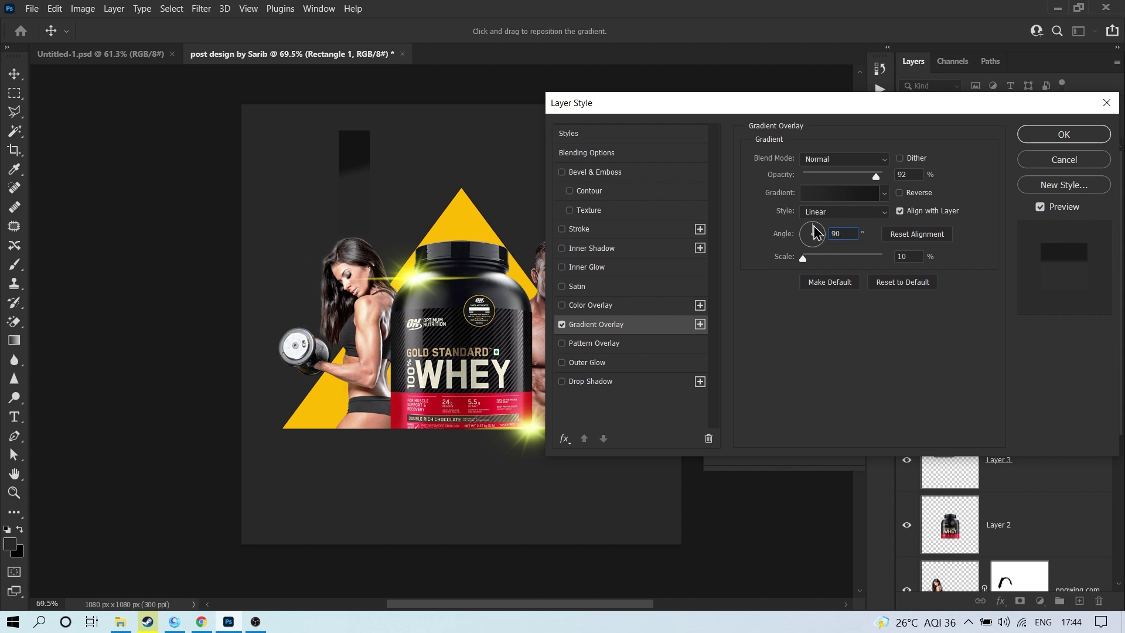
{"action": "double_click", "coordinate": [844, 233]}
{"action": "left_click_drag", "start_coordinate": [832, 264], "coordinate": [847, 268]}
{"action": "left_click", "coordinate": [1050, 136]}
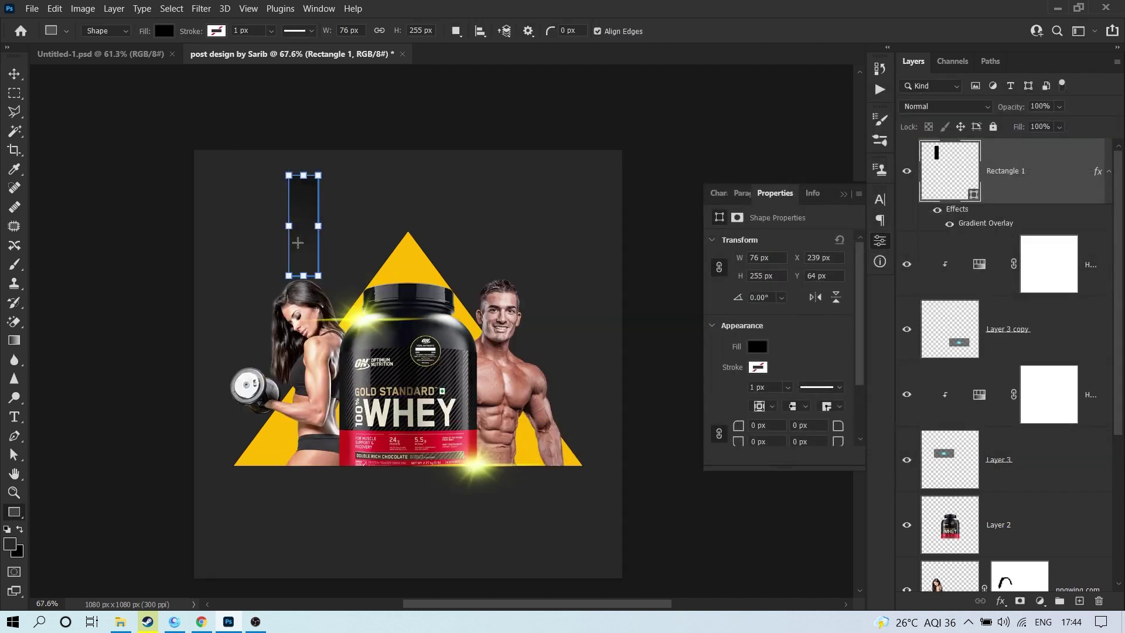
Step: Move the rectangle to the canvas's upper-right area and rotate it to about 42.5° so it runs off the top edge
{"action": "key", "text": "v"}
{"action": "key", "text": "ctrl+t"}
{"action": "left_click_drag", "start_coordinate": [300, 188], "coordinate": [630, 178]}
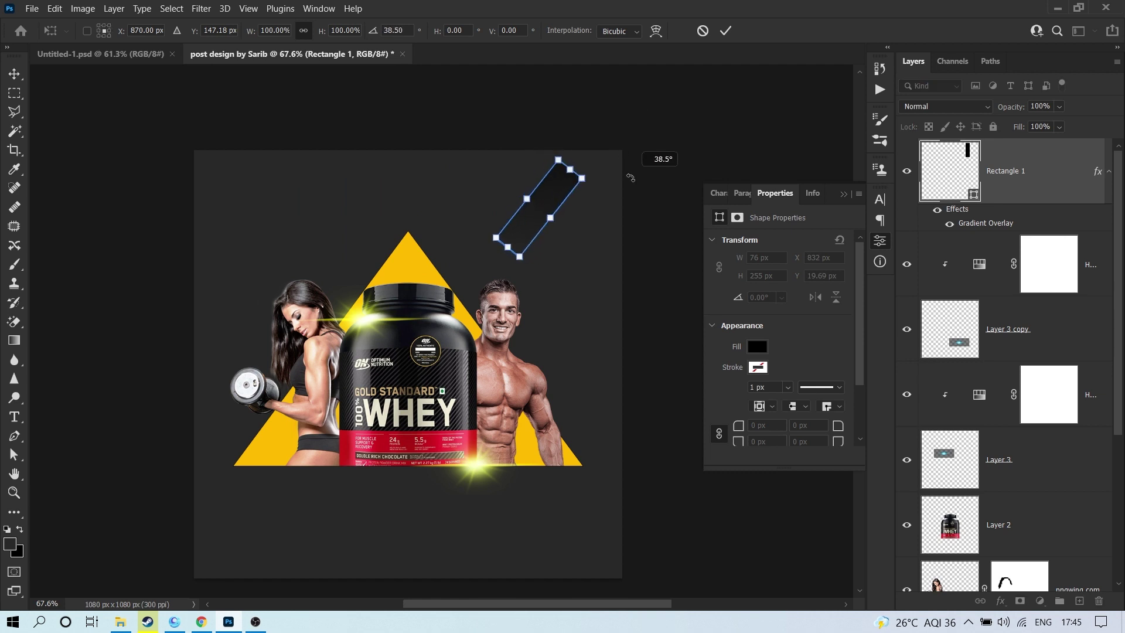
{"action": "key", "text": "Return"}
Step: Raise the rectangle's gradient overlay opacity to 100% and reposition the gradient so its lower end fades into the background
{"action": "scroll", "coordinate": [562, 226], "scroll_direction": "up", "scroll_amount": 4}
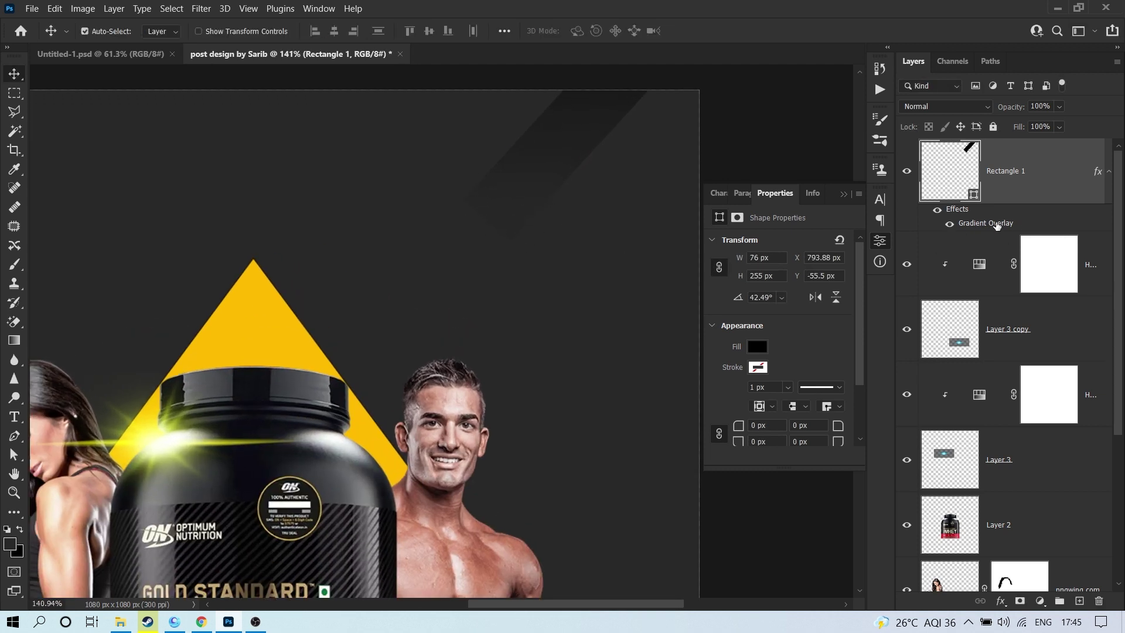
{"action": "double_click", "coordinate": [995, 227]}
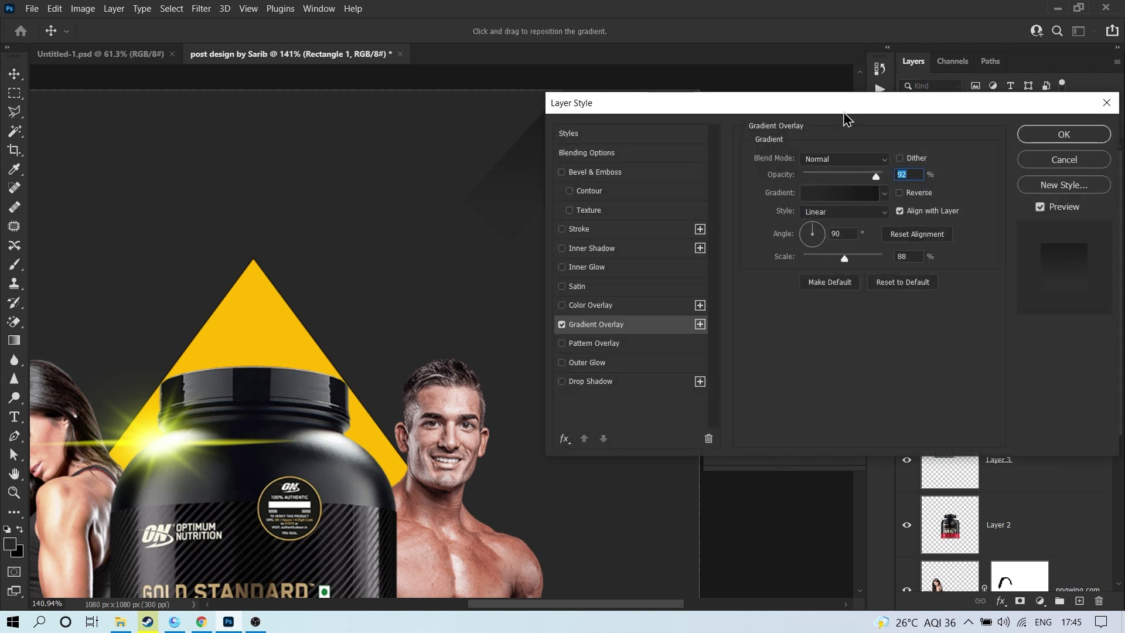
{"action": "left_click_drag", "start_coordinate": [843, 115], "coordinate": [939, 115]}
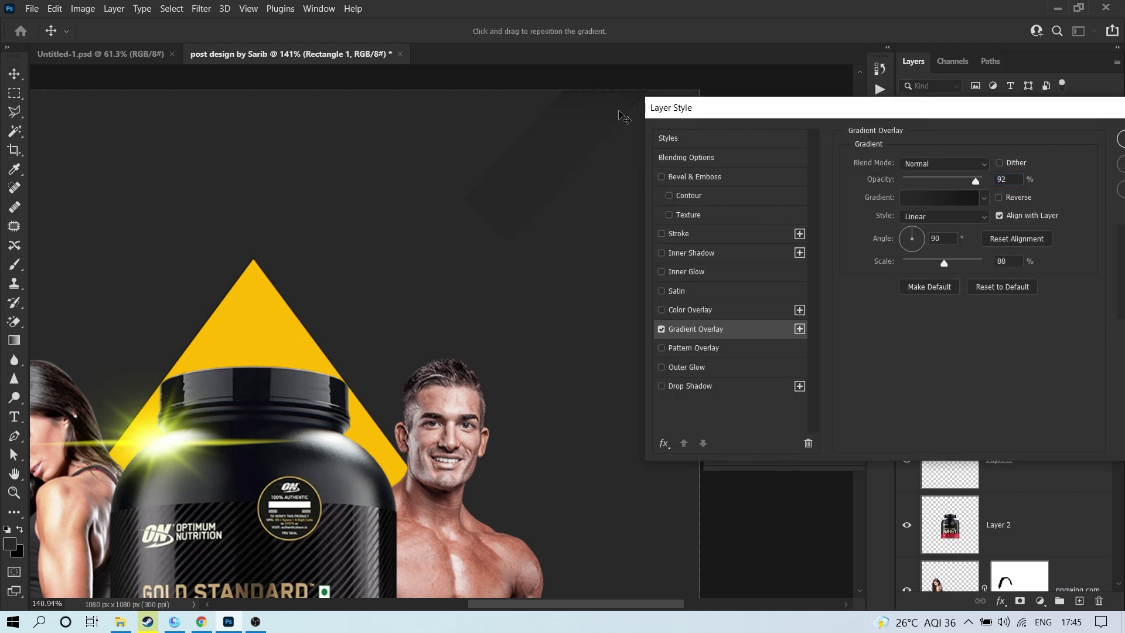
{"action": "scroll", "coordinate": [608, 126], "scroll_direction": "up", "scroll_amount": 5}
{"action": "left_click_drag", "start_coordinate": [551, 369], "coordinate": [562, 354]}
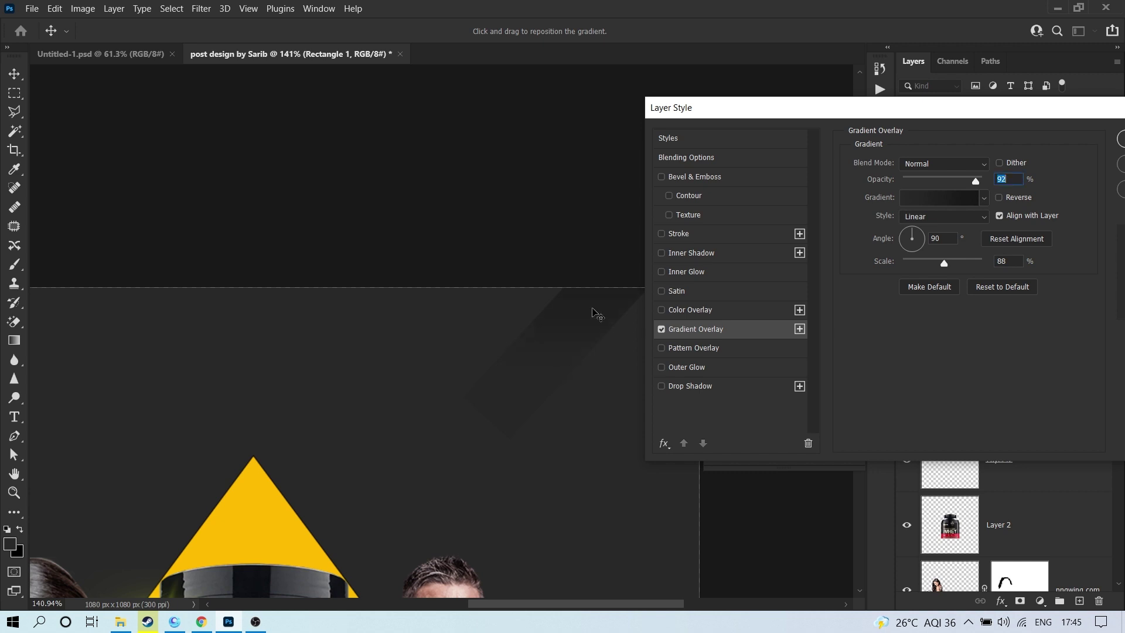
{"action": "left_click_drag", "start_coordinate": [977, 185], "coordinate": [987, 182]}
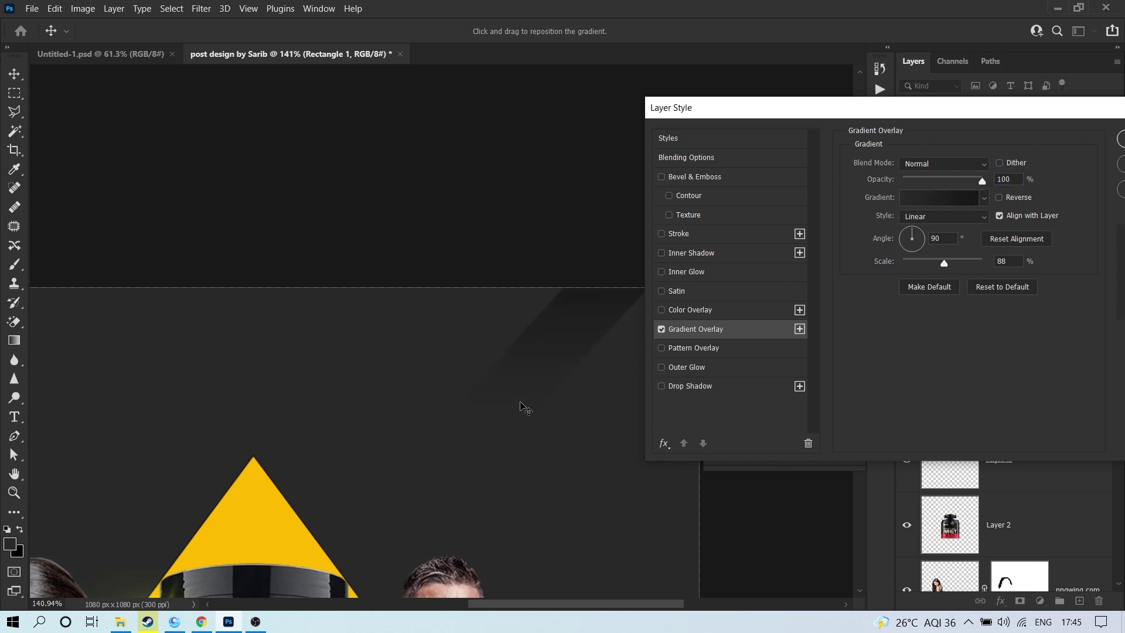
{"action": "left_click", "coordinate": [554, 387]}
{"action": "left_click_drag", "start_coordinate": [539, 344], "coordinate": [553, 329]}
{"action": "left_click_drag", "start_coordinate": [954, 108], "coordinate": [804, 121]}
{"action": "left_click", "coordinate": [999, 159]}
Step: Shift the slanted rectangle down into the canvas and extend its upper end past the top edge, converting it to a regular path
{"action": "left_click_drag", "start_coordinate": [681, 342], "coordinate": [603, 375]}
{"action": "key", "text": "a"}
{"action": "left_click_drag", "start_coordinate": [530, 306], "coordinate": [609, 366]}
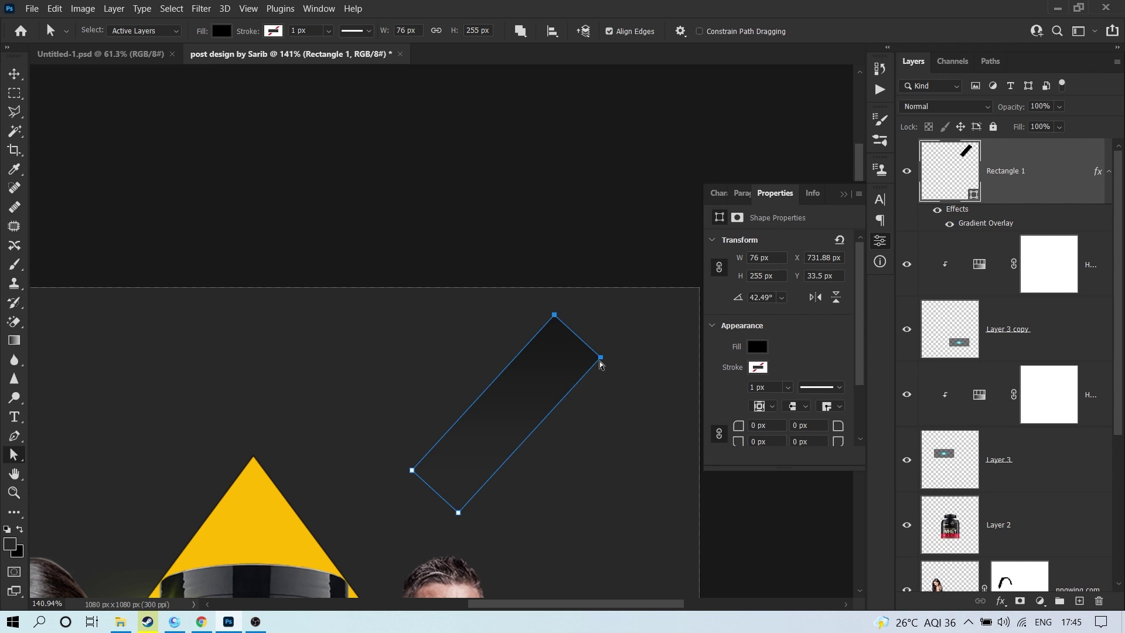
{"action": "left_click_drag", "start_coordinate": [601, 360], "coordinate": [666, 288]}
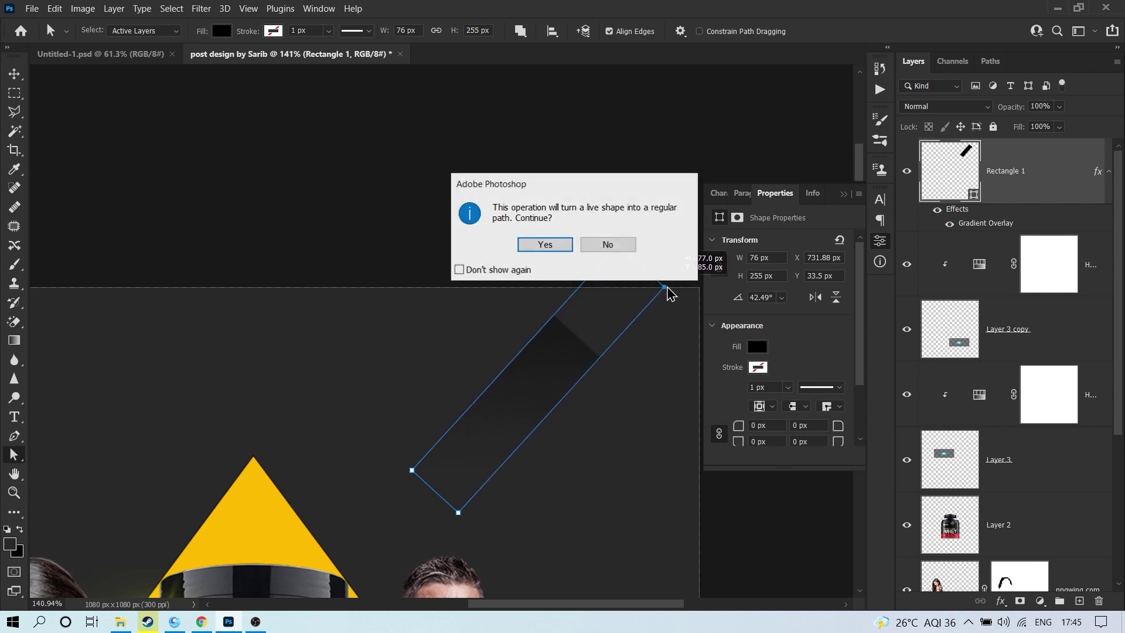
{"action": "left_click", "coordinate": [544, 241]}
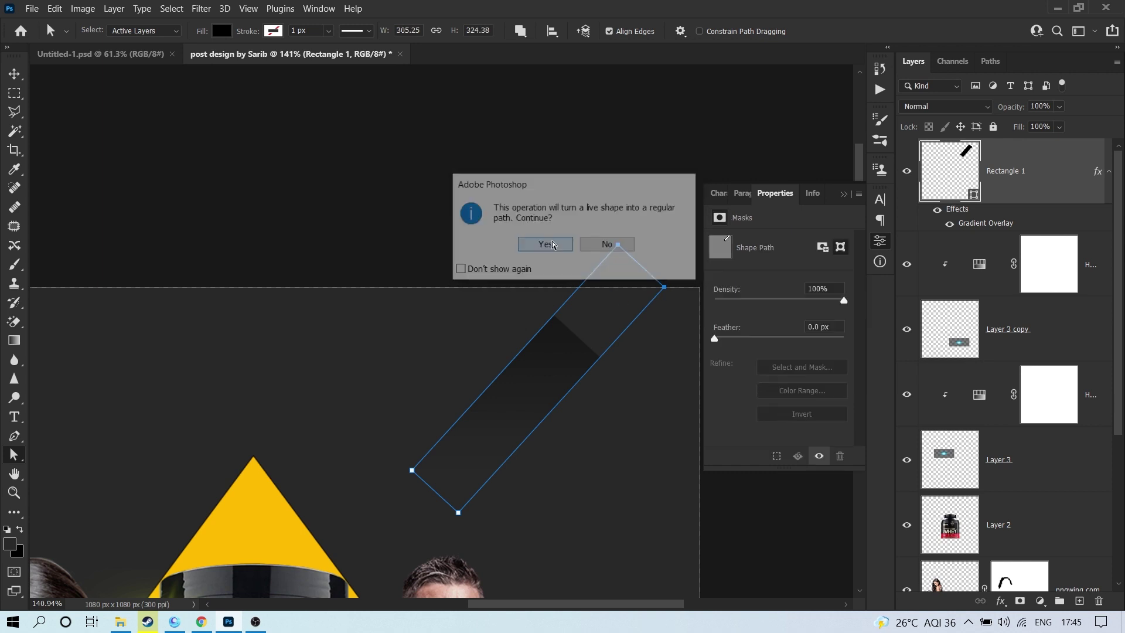
{"action": "left_click", "coordinate": [14, 74]}
{"action": "left_click_drag", "start_coordinate": [556, 176], "coordinate": [583, 195]}
{"action": "scroll", "coordinate": [583, 195], "scroll_direction": "down", "scroll_amount": 5}
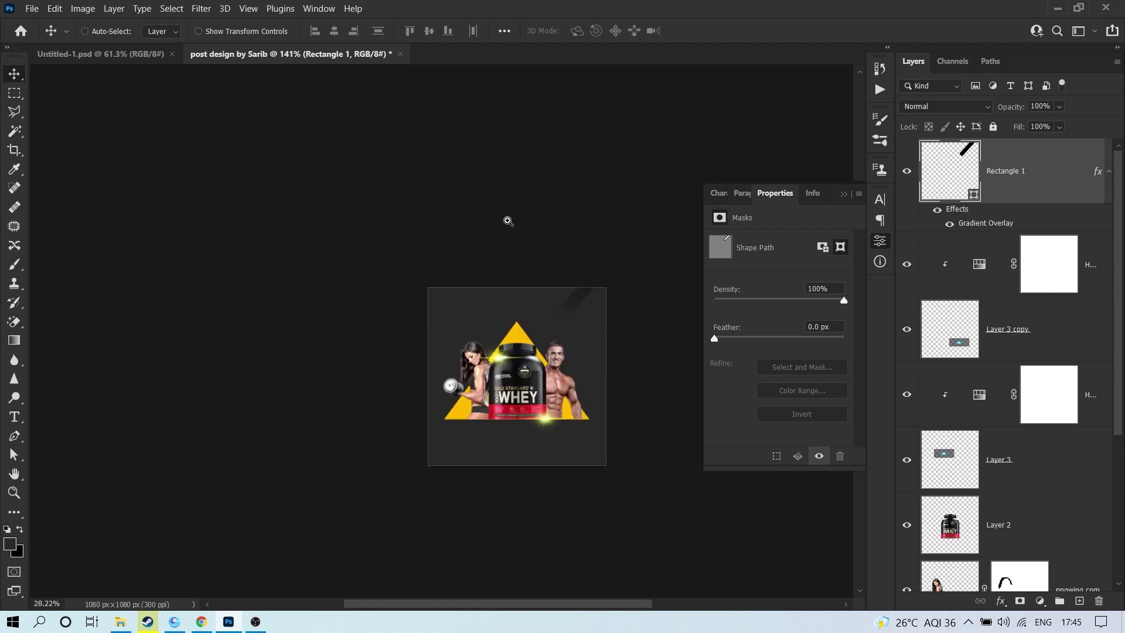
{"action": "left_click", "coordinate": [842, 194]}
{"action": "scroll", "coordinate": [678, 287], "scroll_direction": "up", "scroll_amount": 5}
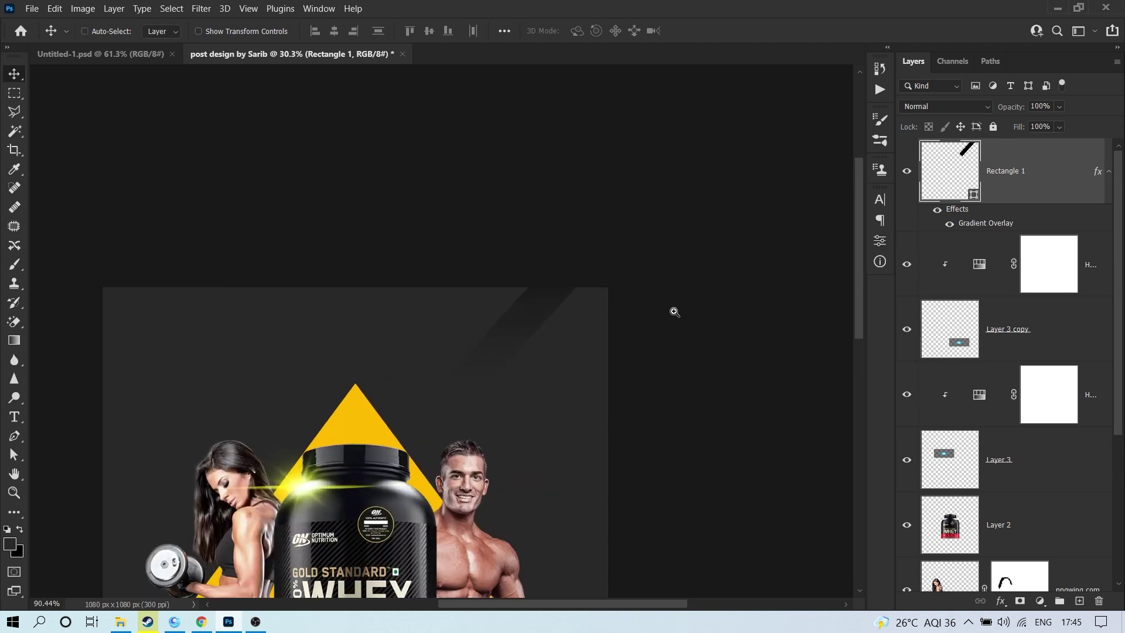
Step: Draw a second rectangle about 106 × 272 px across the canvas's right edge and round its corners to 53 px
{"action": "key", "text": "ctrl"}
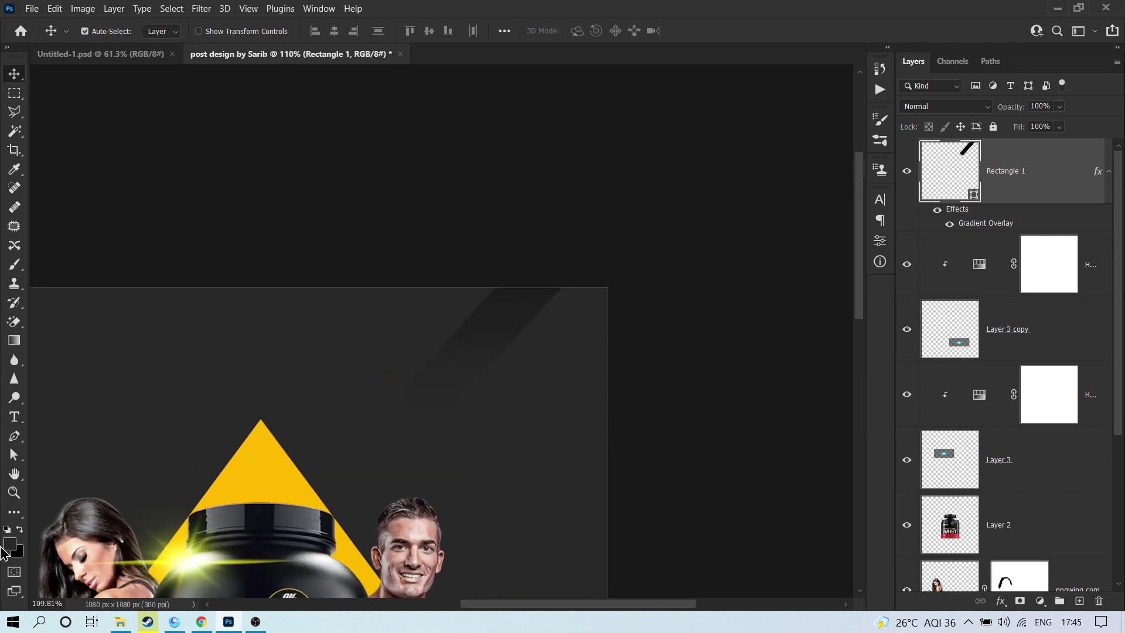
{"action": "key", "text": "u"}
{"action": "left_click", "coordinate": [13, 514]}
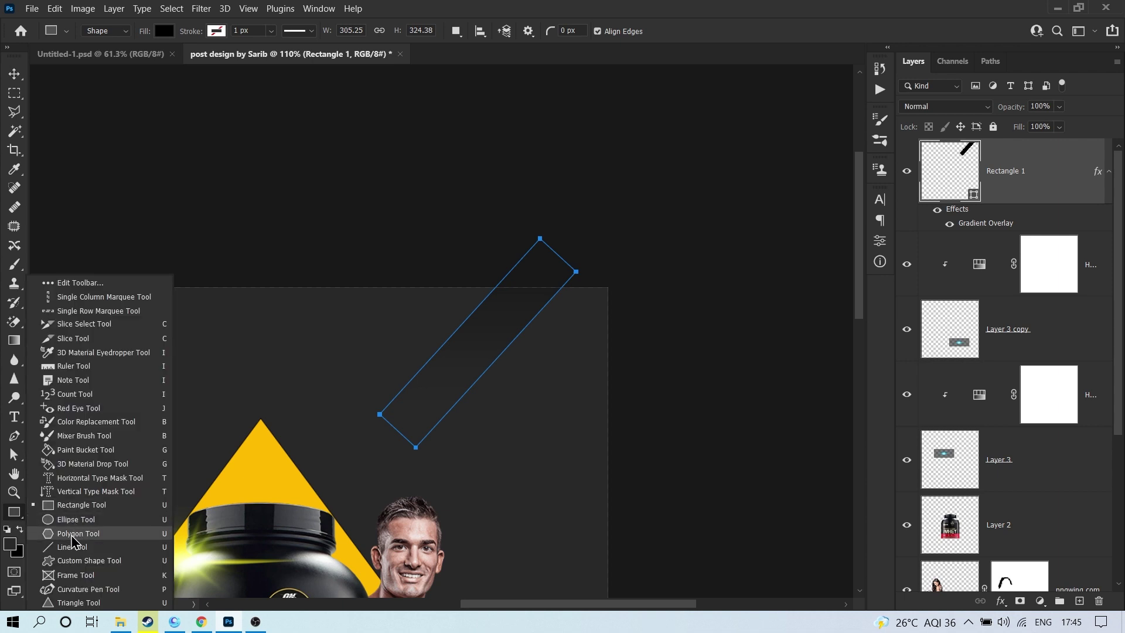
{"action": "left_click_drag", "start_coordinate": [561, 350], "coordinate": [630, 523]}
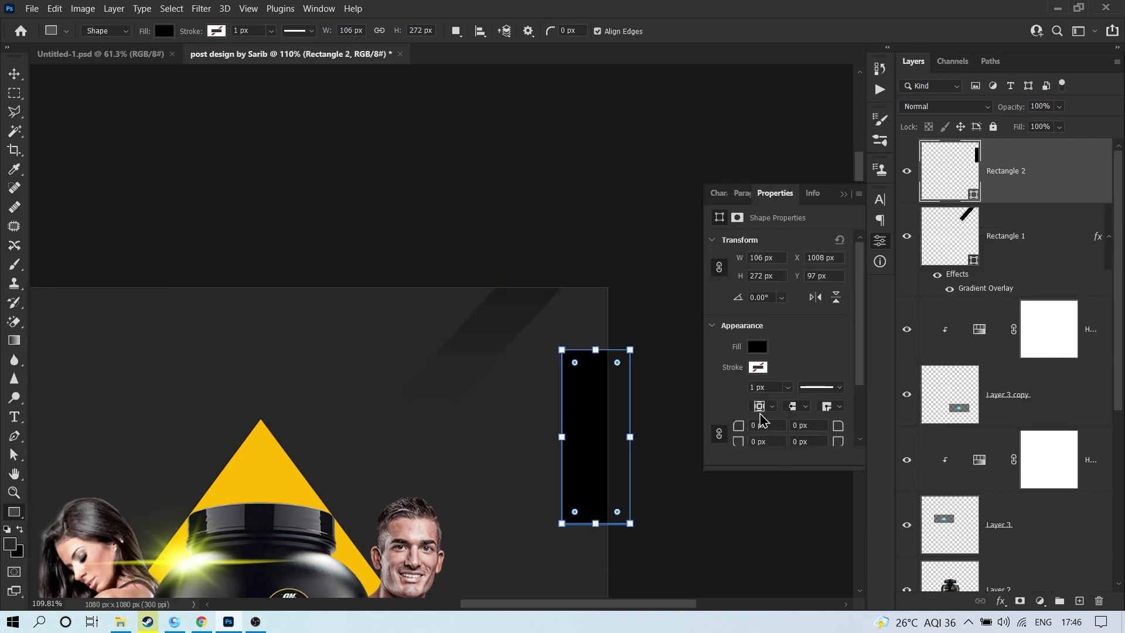
{"action": "left_click_drag", "start_coordinate": [576, 365], "coordinate": [593, 383]}
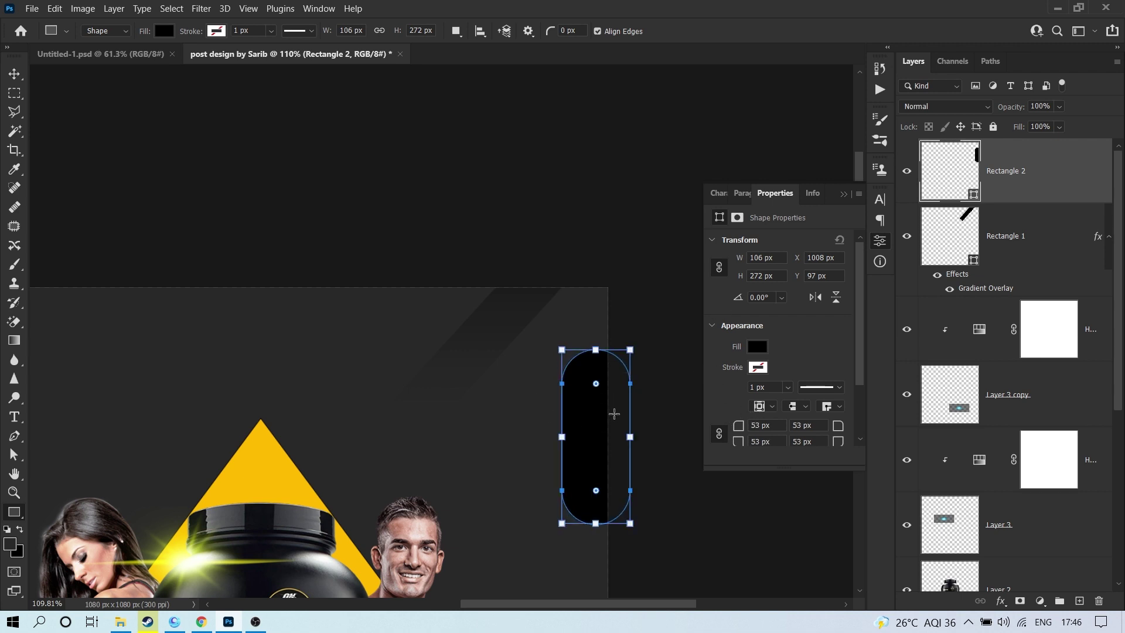
Step: Scale the rounded bar to about 55 × 175 px, rotate it to about 41° and place it over the canvas's upper-right corner
{"action": "key", "text": "ctrl+t"}
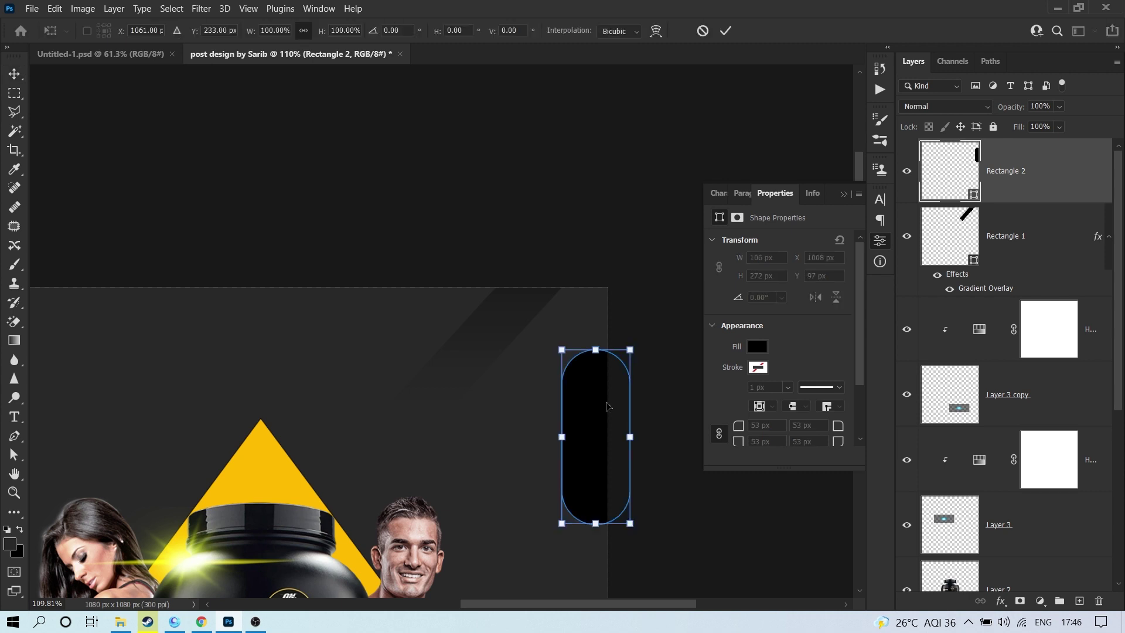
{"action": "left_click_drag", "start_coordinate": [627, 349], "coordinate": [535, 340]}
{"action": "left_click_drag", "start_coordinate": [555, 299], "coordinate": [653, 254]}
{"action": "scroll", "coordinate": [564, 328], "scroll_direction": "down", "scroll_amount": 1}
{"action": "left_click", "coordinate": [727, 30]}
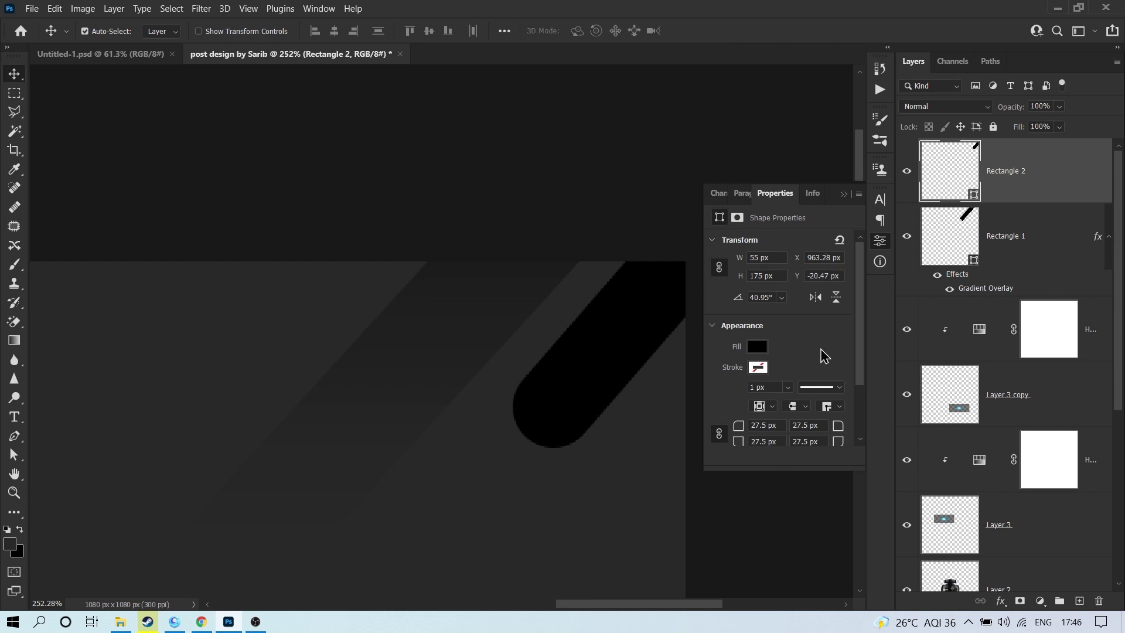
Step: Add a gradient overlay to the rounded bar and set its first color stop to the triangle's yellow
{"action": "scroll", "coordinate": [535, 248], "scroll_direction": "down", "scroll_amount": 4}
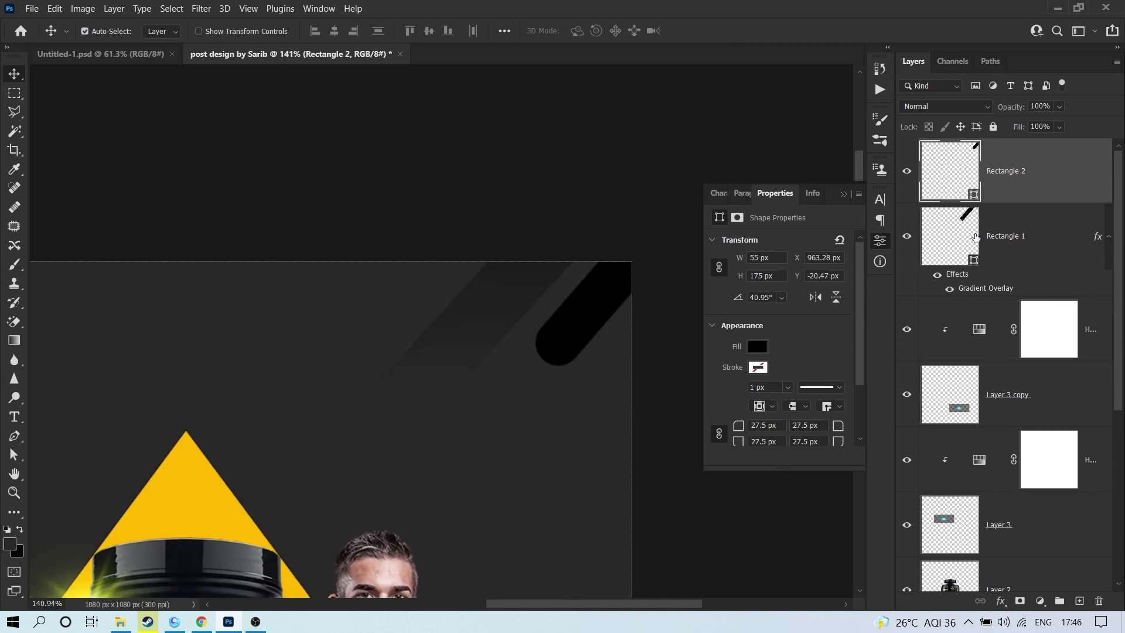
{"action": "left_click", "coordinate": [1000, 601]}
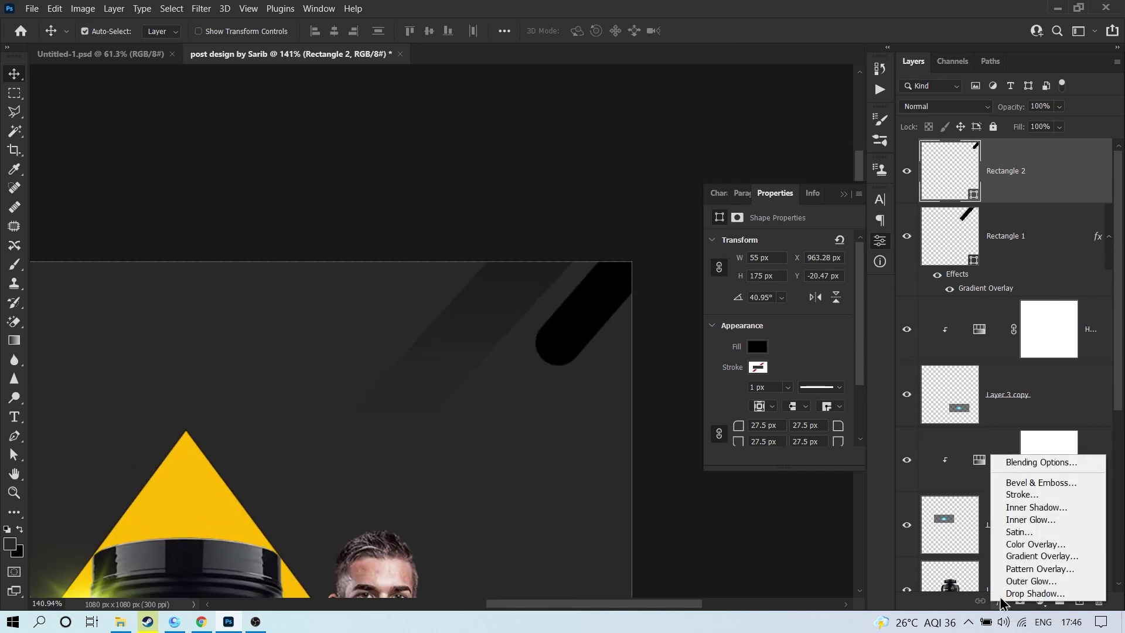
{"action": "left_click", "coordinate": [1032, 556]}
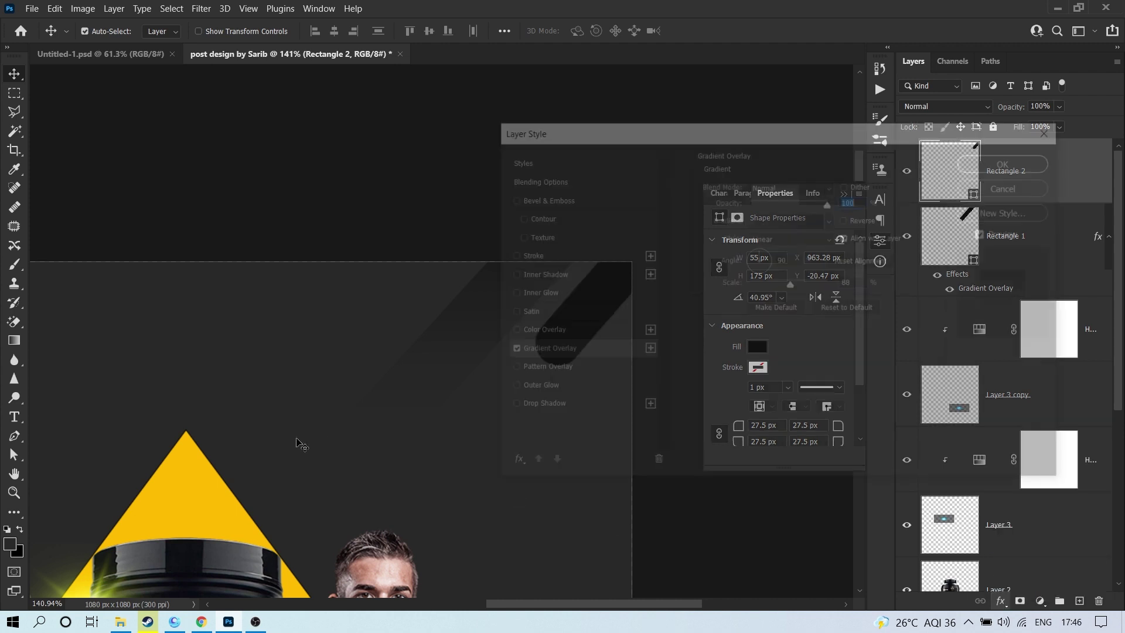
{"action": "left_click_drag", "start_coordinate": [640, 135], "coordinate": [787, 125]}
{"action": "left_click", "coordinate": [934, 210]}
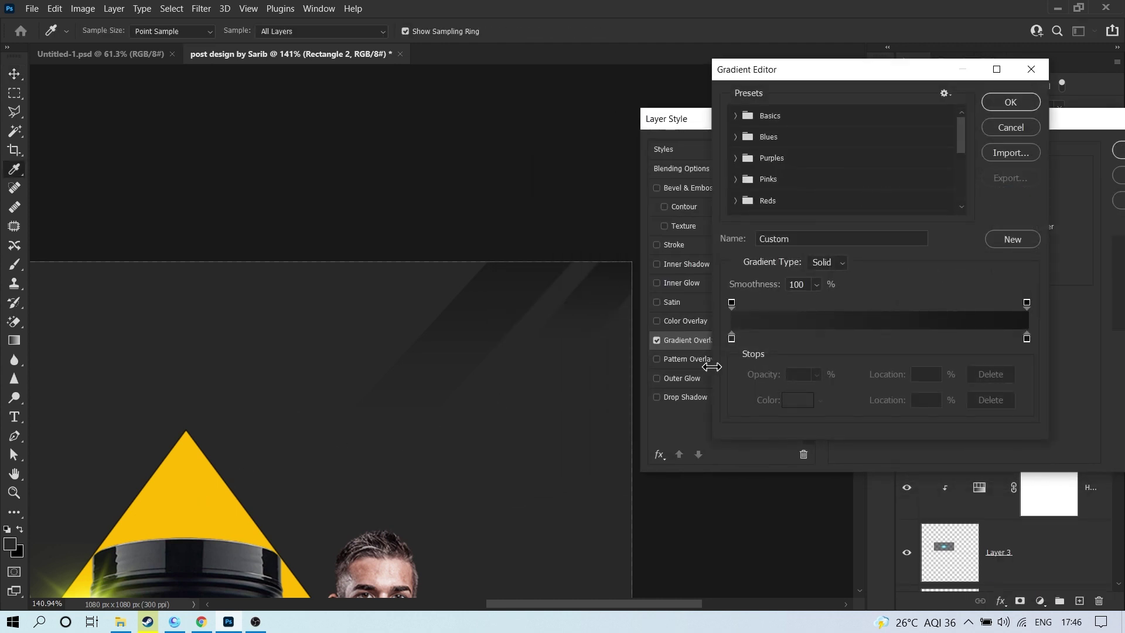
{"action": "left_click", "coordinate": [731, 338]}
{"action": "left_click", "coordinate": [170, 485]}
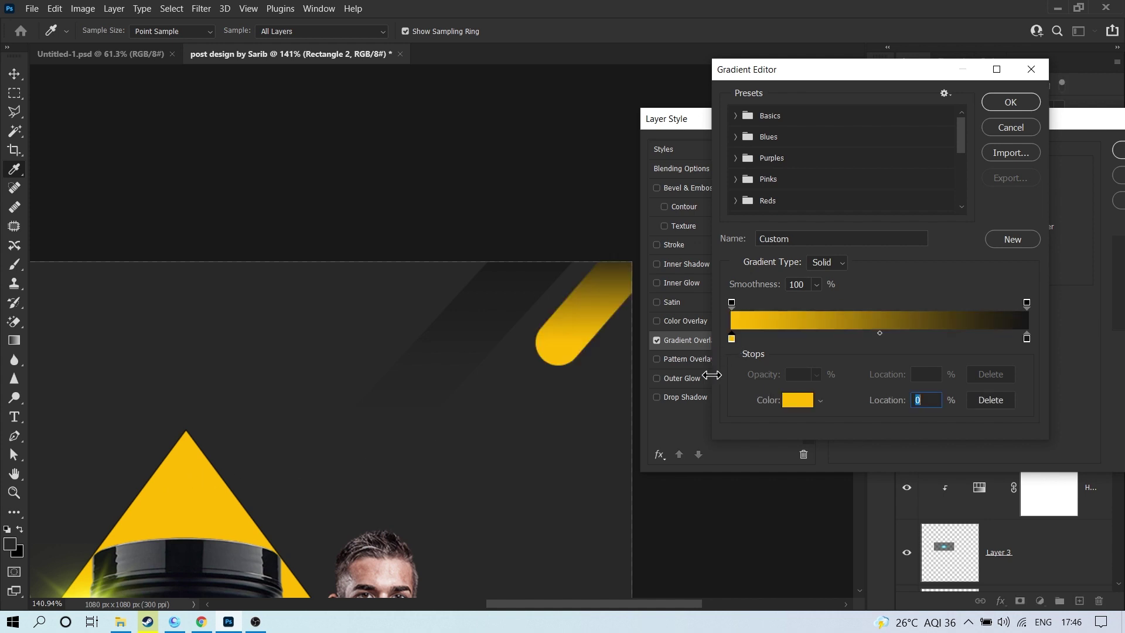
Step: Set the gradient's end color stop to a darker shade of the triangle's yellow and apply the gradient
{"action": "left_click", "coordinate": [1026, 338]}
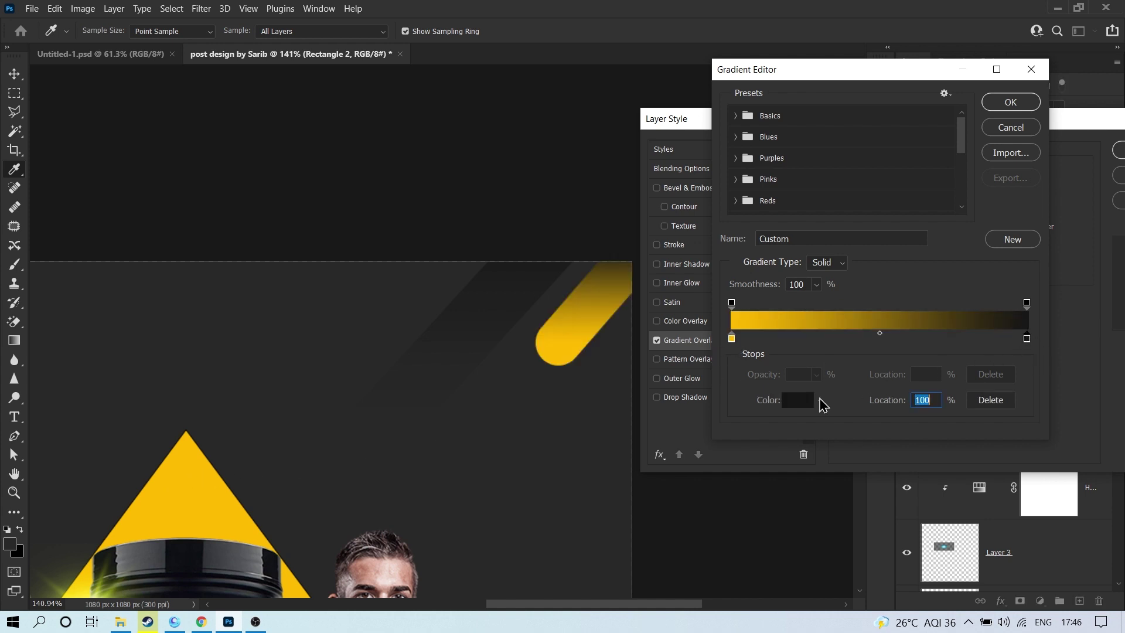
{"action": "left_click", "coordinate": [797, 400]}
{"action": "left_click", "coordinate": [214, 463]}
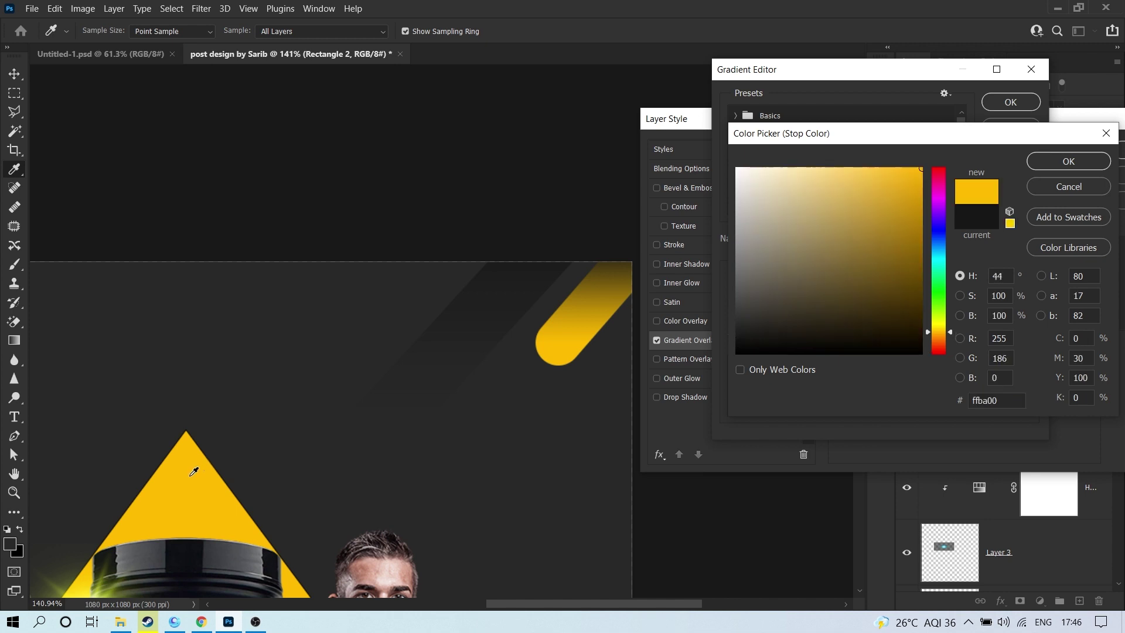
{"action": "left_click", "coordinate": [891, 255]}
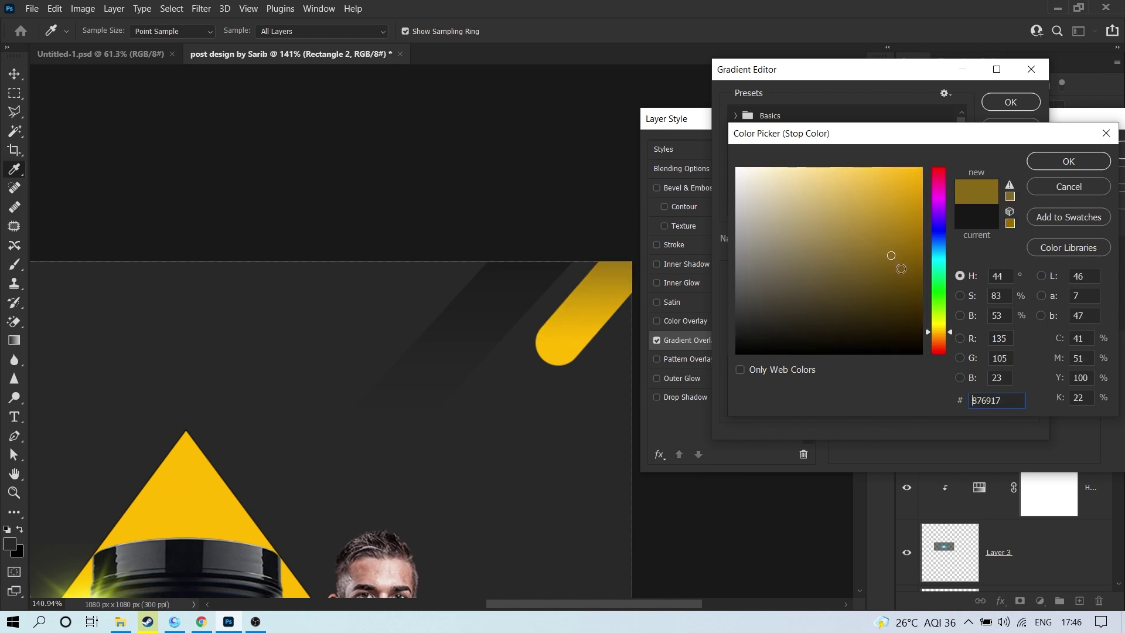
{"action": "left_click", "coordinate": [909, 248]}
{"action": "left_click", "coordinate": [1069, 161]}
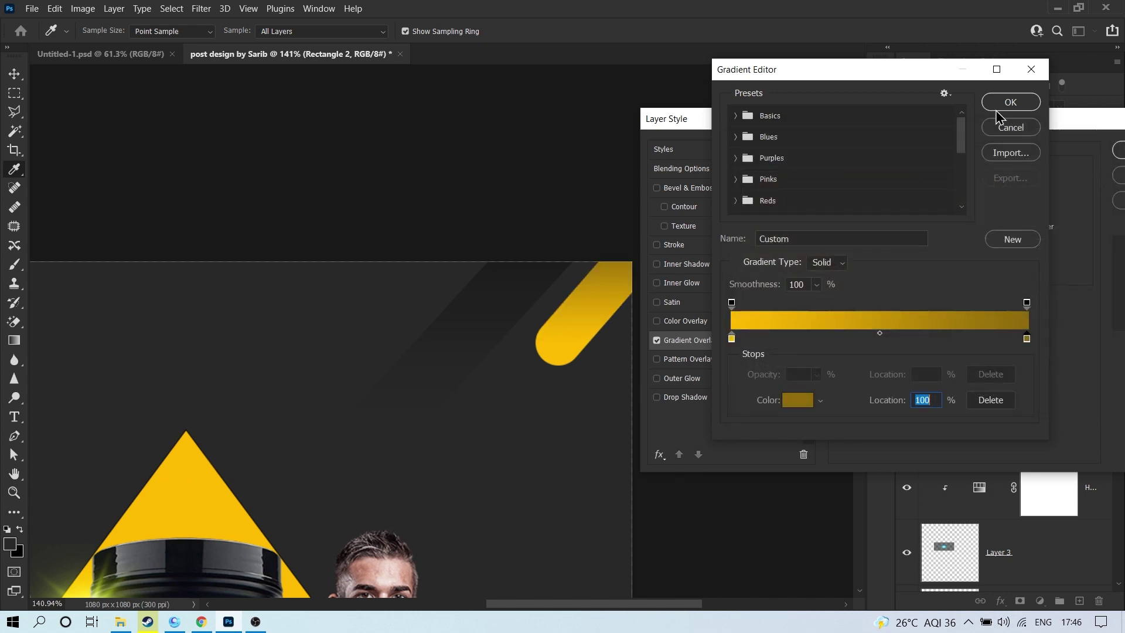
{"action": "left_click", "coordinate": [1011, 102]}
Step: Reposition the yellow gradient toward the rounded bar's lower end and apply the layer style
{"action": "left_click_drag", "start_coordinate": [600, 306], "coordinate": [573, 338]}
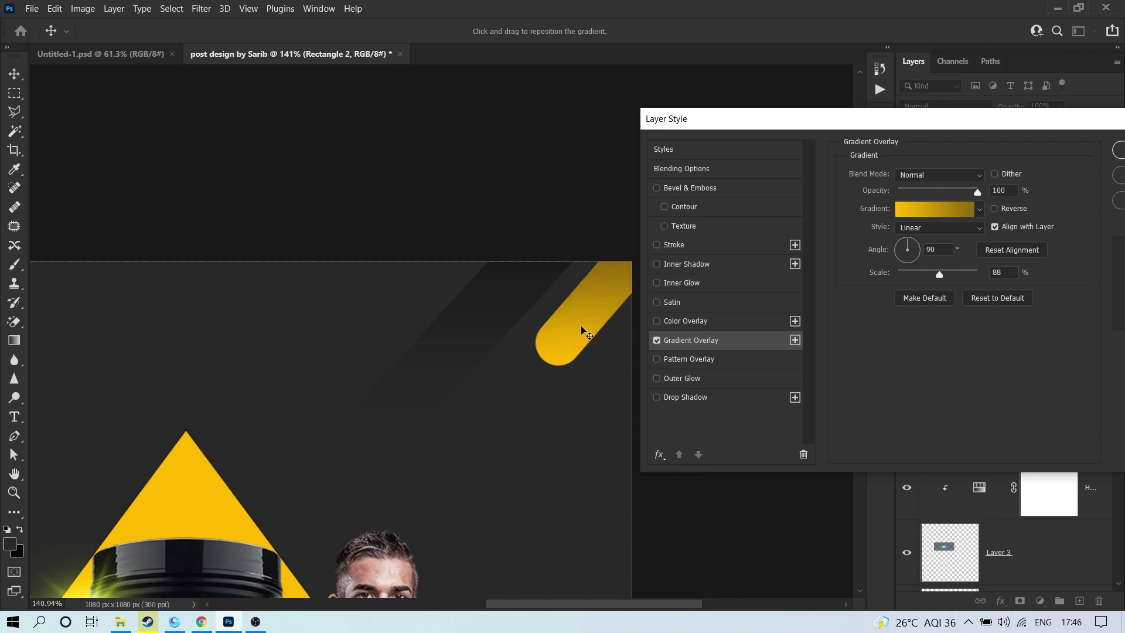
{"action": "left_click_drag", "start_coordinate": [919, 121], "coordinate": [806, 144]}
{"action": "left_click", "coordinate": [1003, 174]}
{"action": "left_click_drag", "start_coordinate": [528, 261], "coordinate": [588, 267]}
Step: Lower the gradient overlay opacity of the dark slanted rectangle to about 73%
{"action": "left_click", "coordinate": [484, 241], "text": "ctrl"}
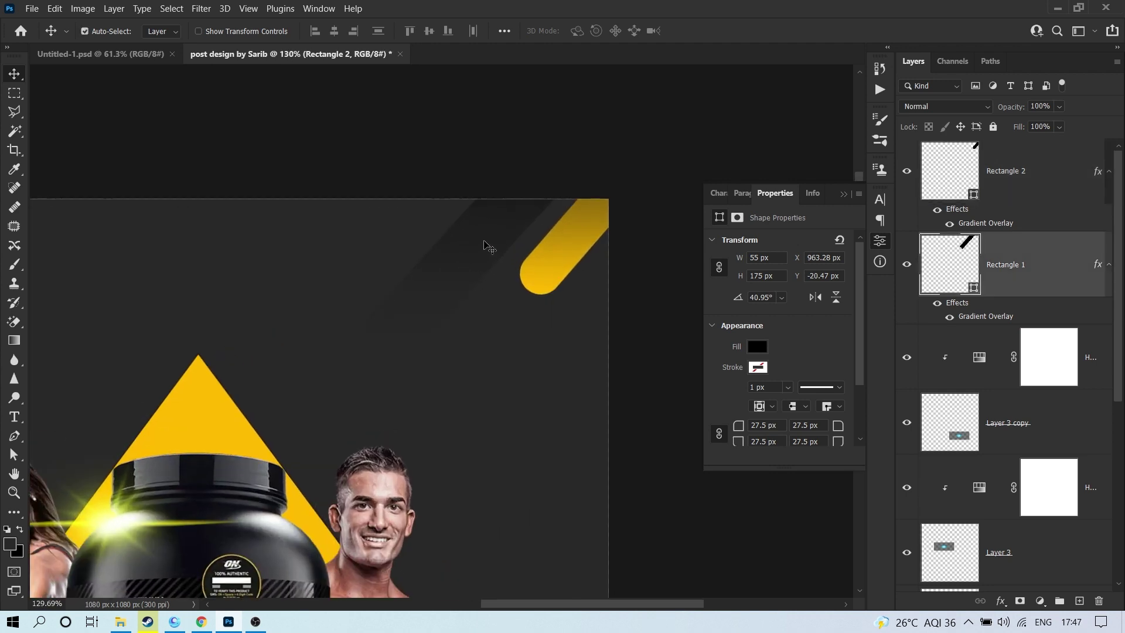
{"action": "double_click", "coordinate": [1004, 319]}
{"action": "left_click_drag", "start_coordinate": [740, 151], "coordinate": [817, 154]}
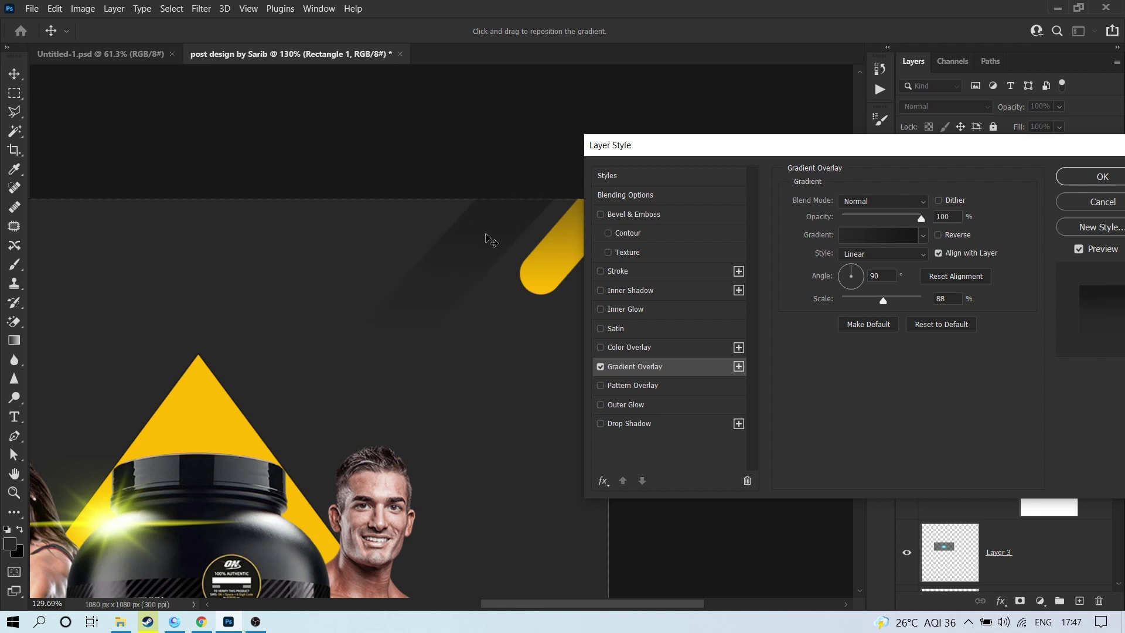
{"action": "left_click_drag", "start_coordinate": [921, 218], "coordinate": [901, 245]}
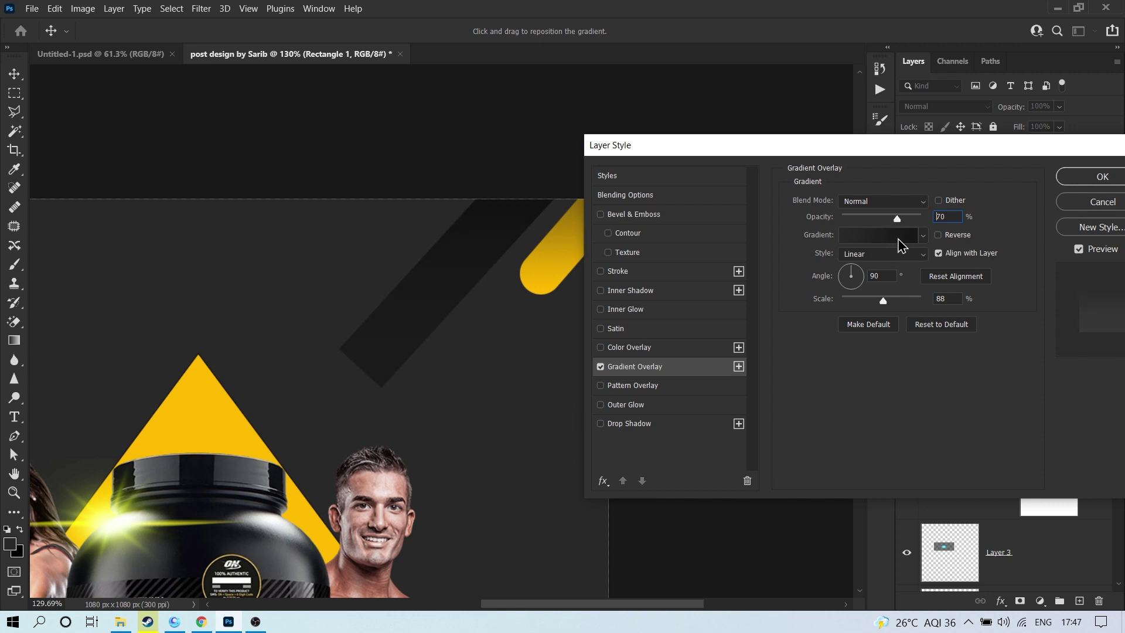
{"action": "left_click", "coordinate": [1091, 179]}
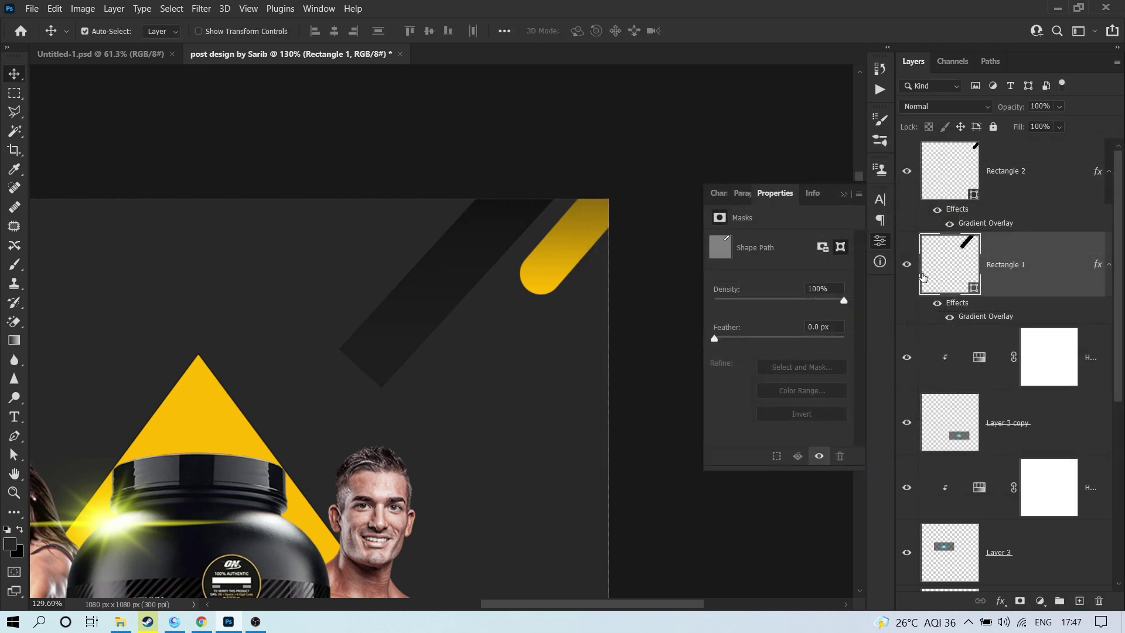
Step: Change the dark slanted rectangle's fill to the canvas background gray, #292929
{"action": "double_click", "coordinate": [940, 270]}
{"action": "left_click", "coordinate": [507, 371]}
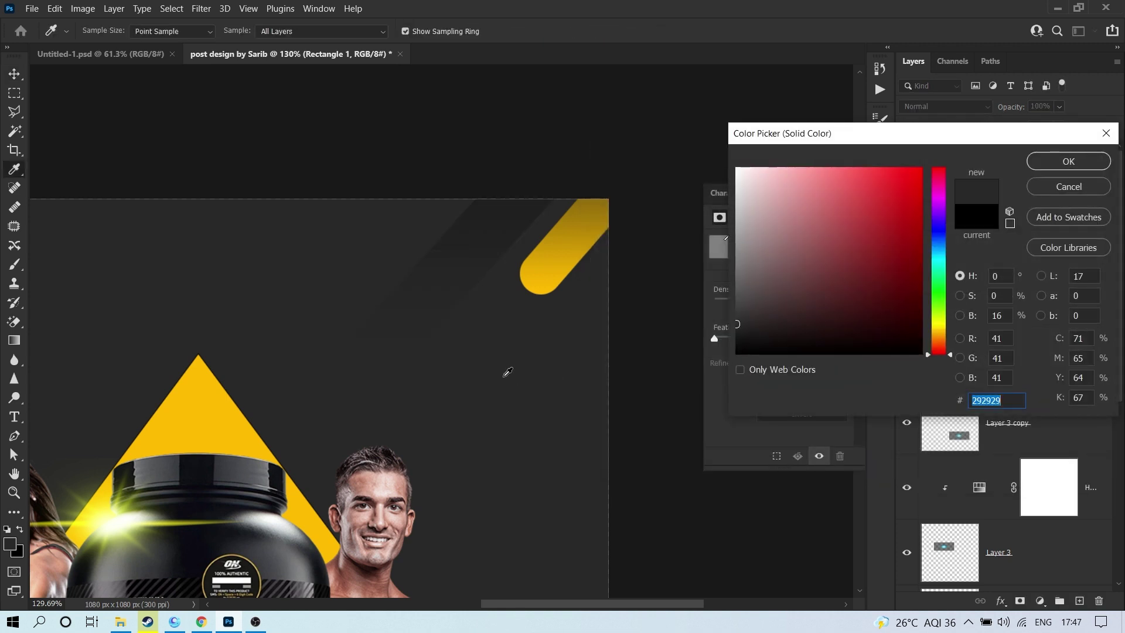
{"action": "left_click", "coordinate": [1069, 161]}
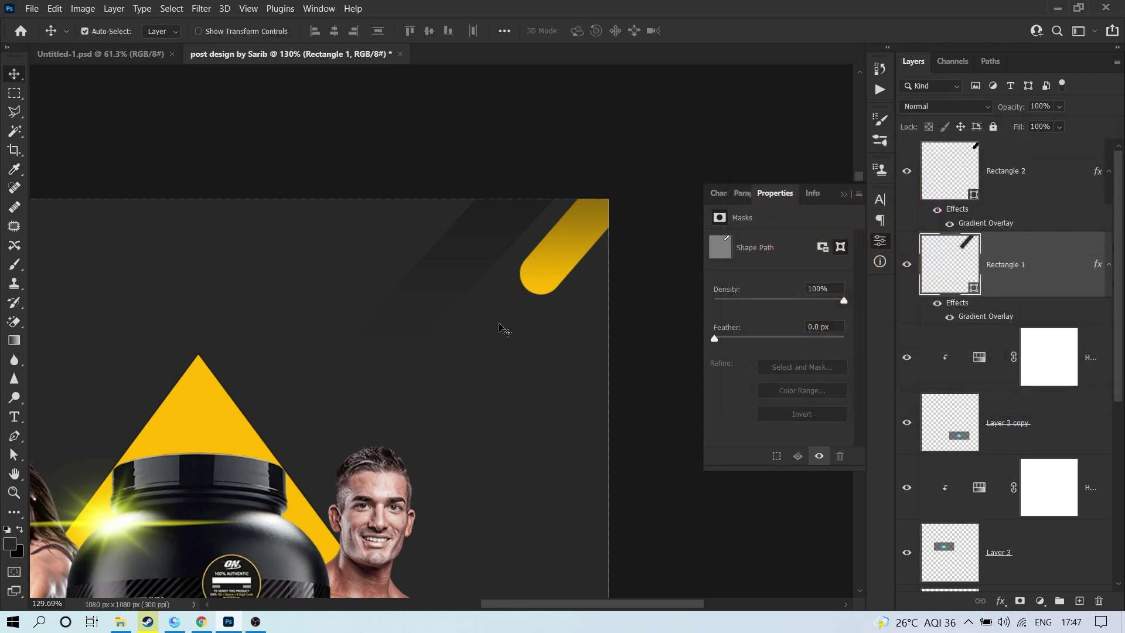
{"action": "scroll", "coordinate": [486, 284], "scroll_direction": "down", "scroll_amount": 4}
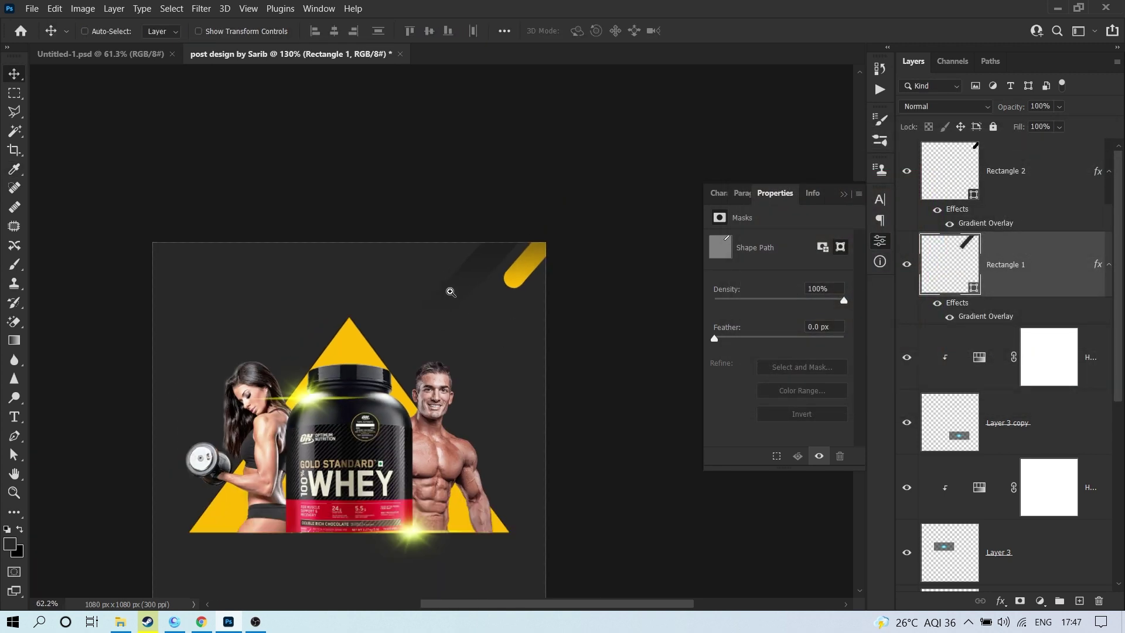
Step: Scale the yellow rounded bar down proportionally to about 45 × 144 px
{"action": "left_click", "coordinate": [519, 275]}
{"action": "scroll", "coordinate": [562, 254], "scroll_direction": "up", "scroll_amount": 6}
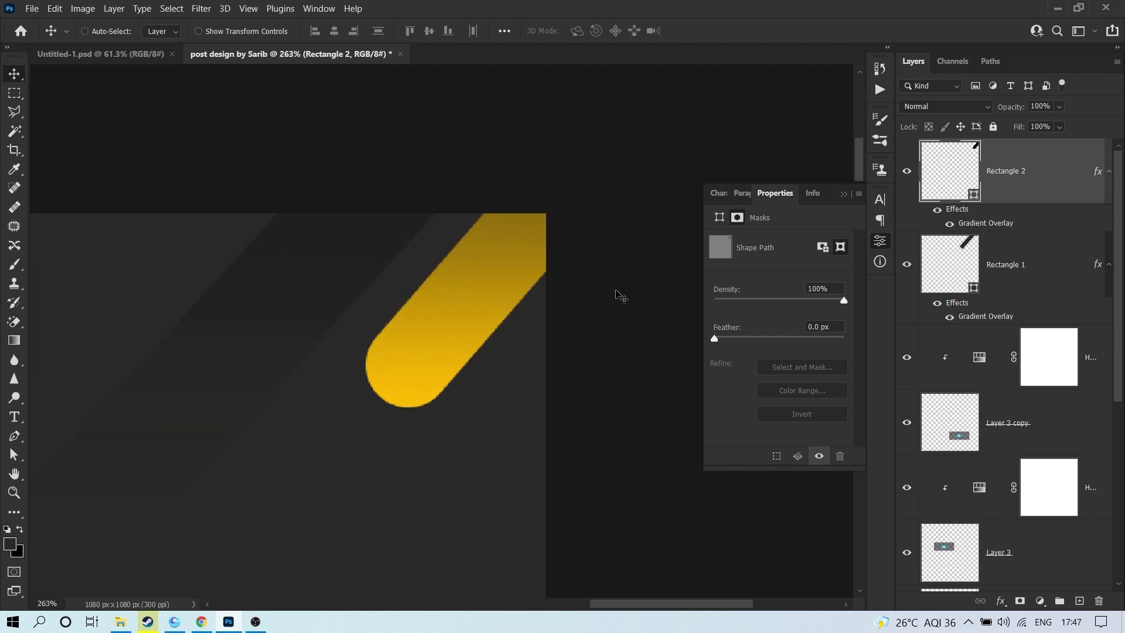
{"action": "key", "text": "ctrl+t"}
{"action": "left_click_drag", "start_coordinate": [566, 174], "coordinate": [543, 181]}
{"action": "key", "text": "Return"}
Step: Extend the rounded bar's upper end about 24 px right and 30 px up beyond the canvas corner, converting it to a regular path
{"action": "key", "text": "a"}
{"action": "left_click_drag", "start_coordinate": [468, 169], "coordinate": [615, 304]}
{"action": "left_click_drag", "start_coordinate": [543, 212], "coordinate": [579, 171]}
{"action": "left_click_drag", "start_coordinate": [580, 170], "coordinate": [580, 170]}
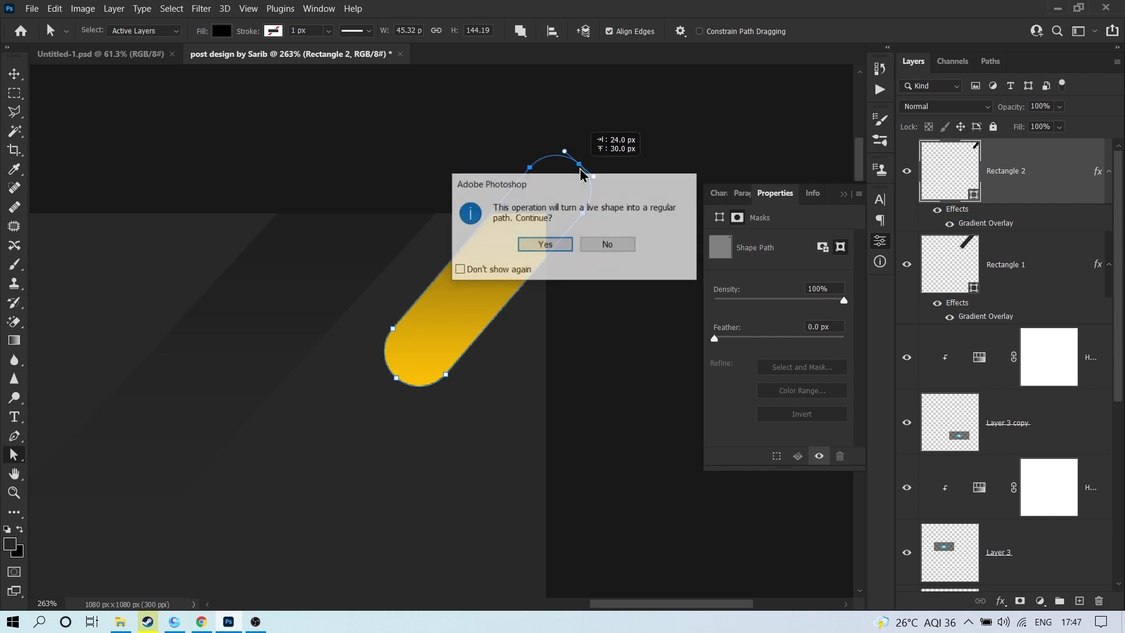
{"action": "left_click", "coordinate": [550, 245]}
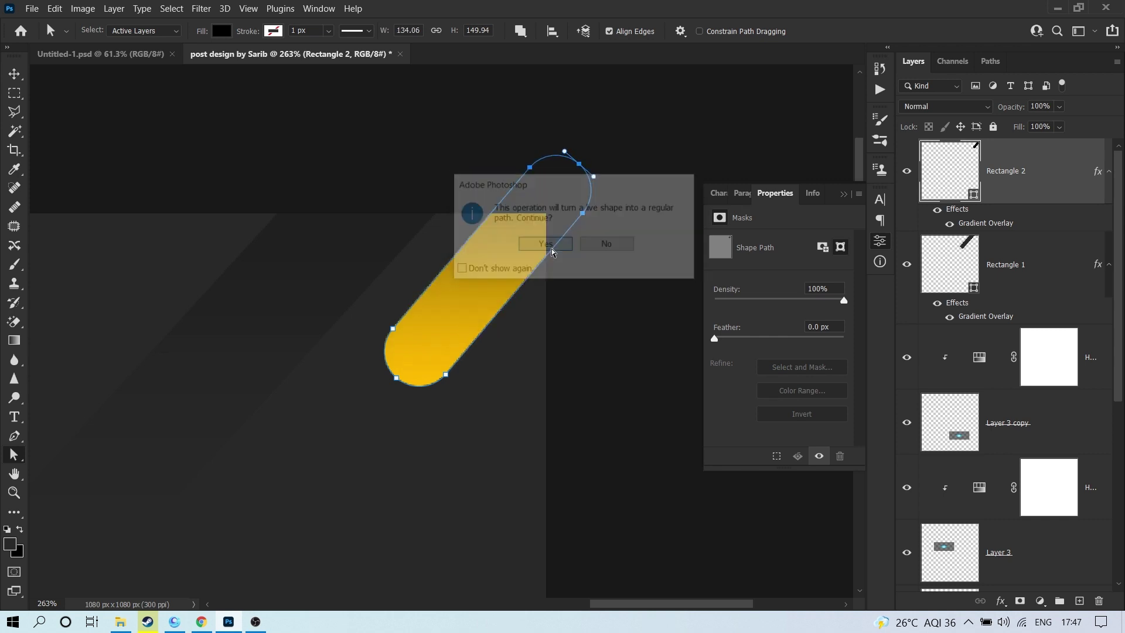
{"action": "left_click", "coordinate": [14, 75]}
{"action": "left_click_drag", "start_coordinate": [543, 206], "coordinate": [485, 296]}
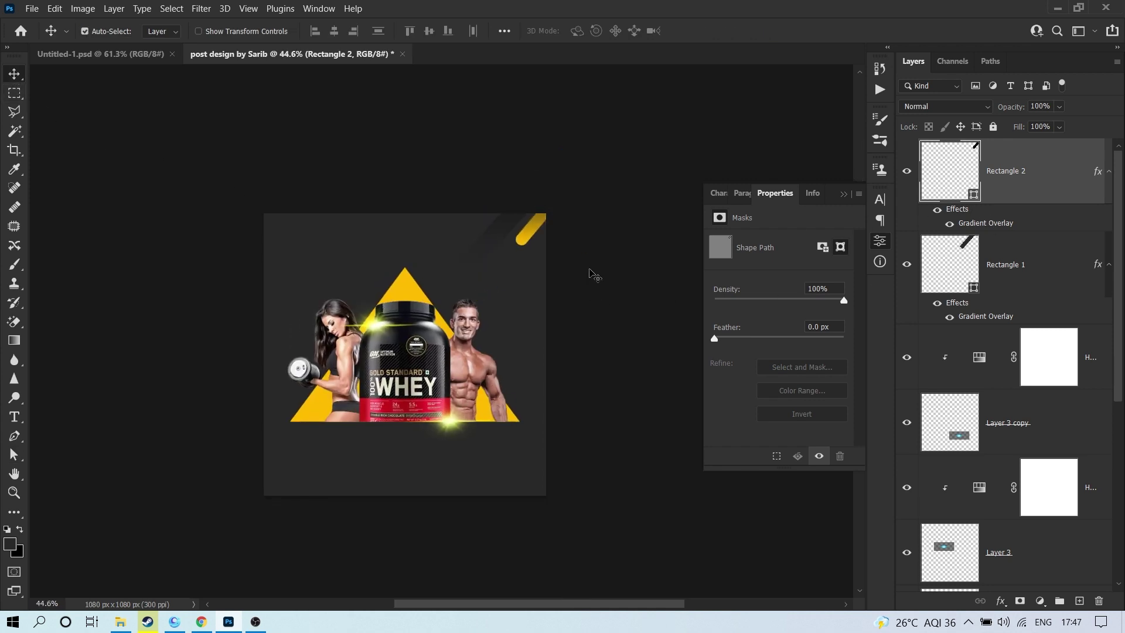
Step: Duplicate the yellow rounded bar together with the dark slanted rectangle into the canvas's lower-left corner
{"action": "left_click", "coordinate": [1031, 282], "text": "ctrl"}
{"action": "scroll", "coordinate": [613, 256], "scroll_direction": "up", "scroll_amount": 3}
{"action": "left_click_drag", "start_coordinate": [549, 228], "coordinate": [432, 379]}
{"action": "scroll", "coordinate": [577, 234], "scroll_direction": "down", "scroll_amount": 3}
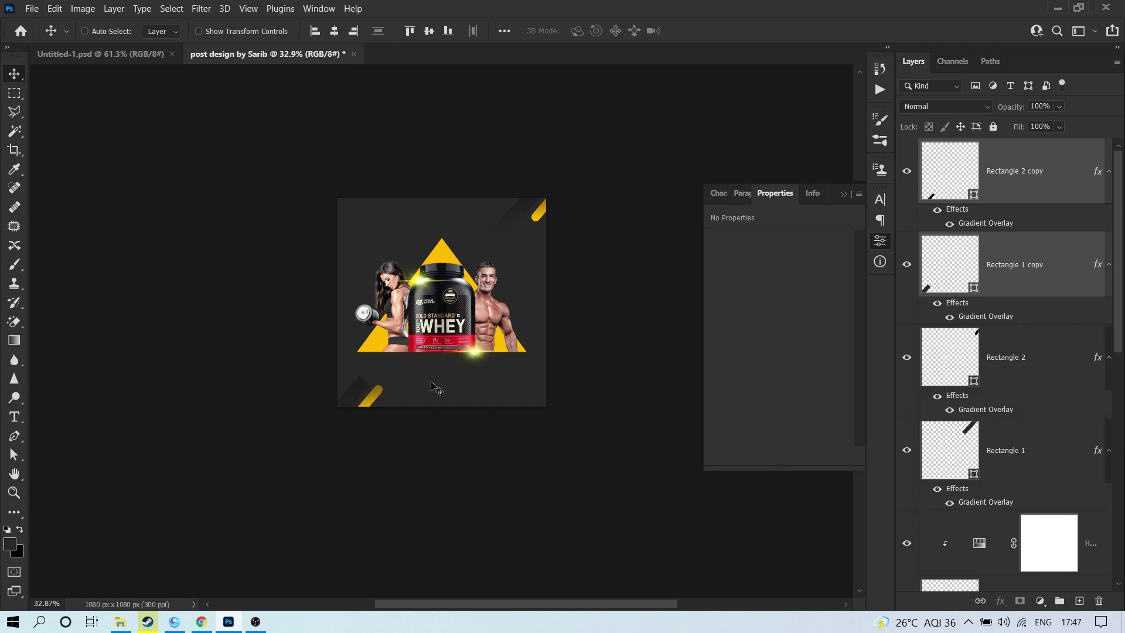
Step: Flip the two copied bars vertically and horizontally, and move them so they emerge from the canvas's lower-left corner
{"action": "scroll", "coordinate": [431, 380], "scroll_direction": "up", "scroll_amount": 5}
{"action": "key", "text": "ctrl+t"}
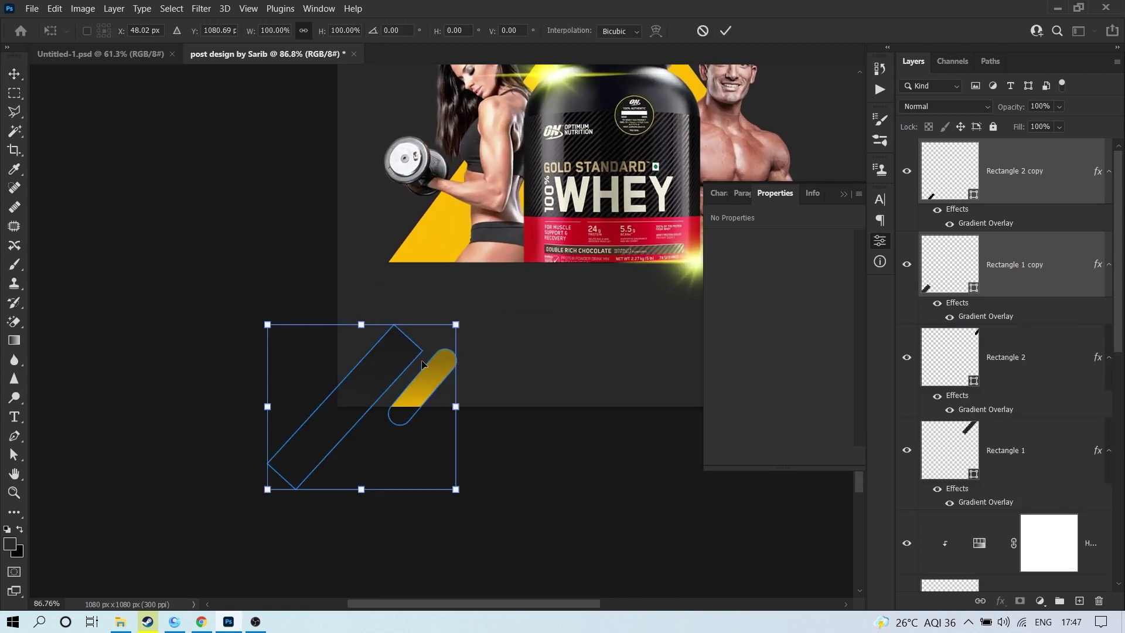
{"action": "right_click", "coordinate": [418, 363]}
{"action": "left_click", "coordinate": [487, 356]}
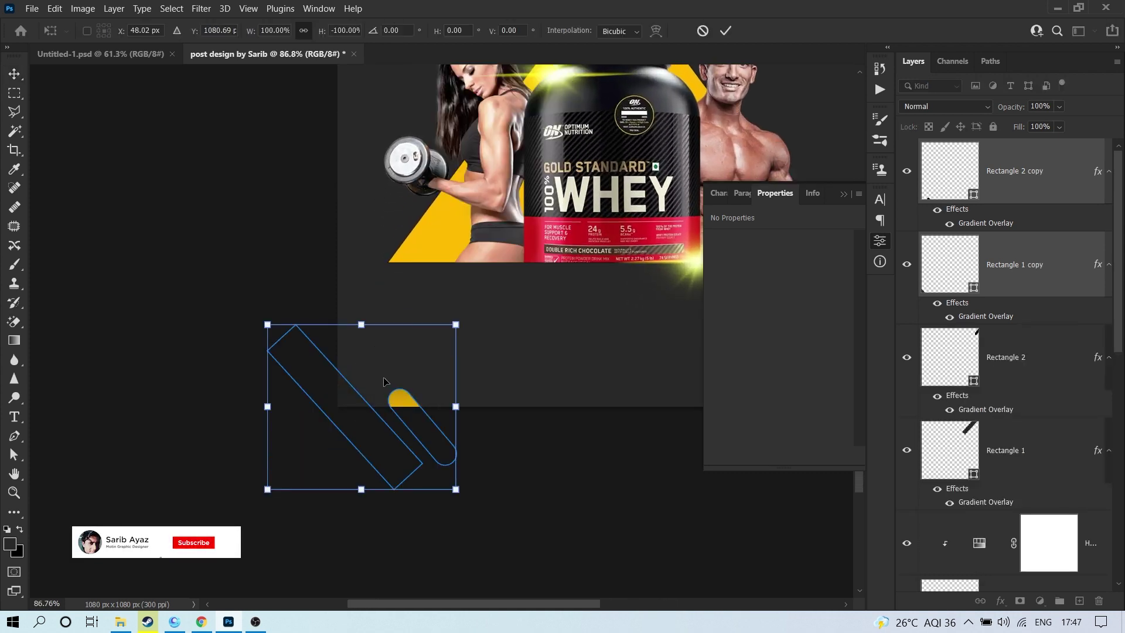
{"action": "right_click", "coordinate": [386, 383]}
{"action": "left_click", "coordinate": [445, 357]}
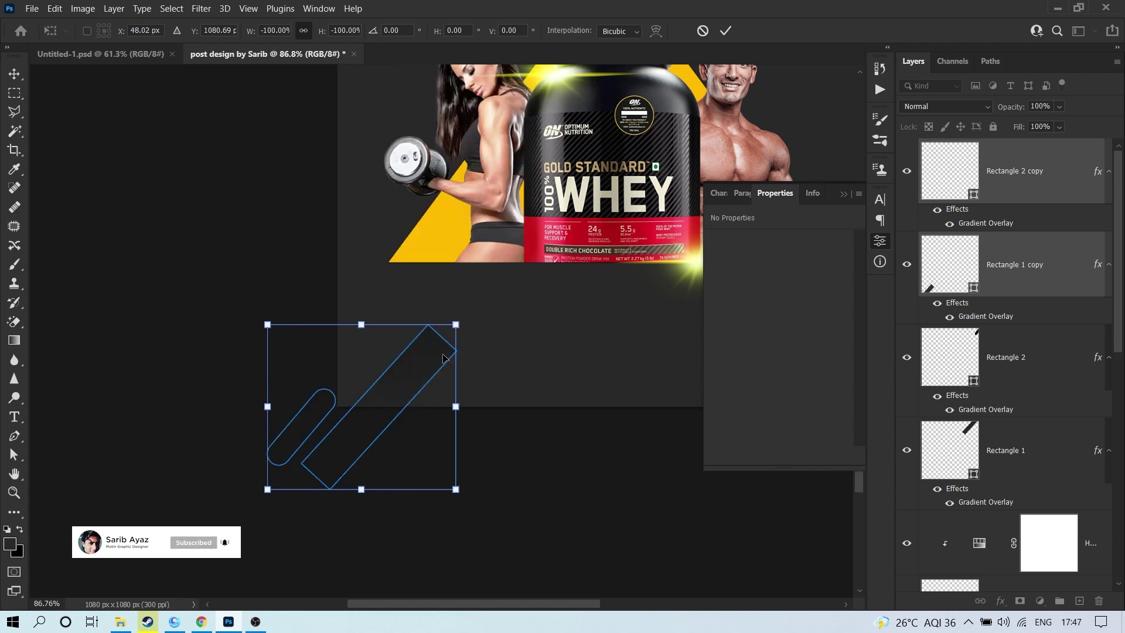
{"action": "key", "text": "Return"}
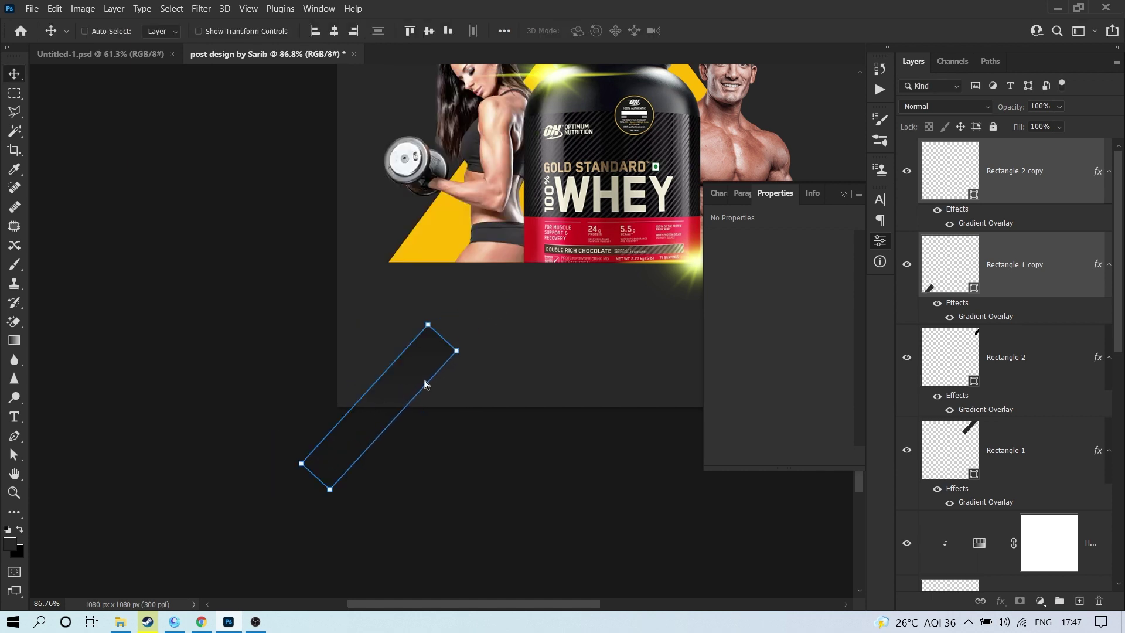
{"action": "left_click_drag", "start_coordinate": [422, 459], "coordinate": [460, 412]}
Step: Reverse the gradient overlay on the copied dark rectangle
{"action": "left_click", "coordinate": [1035, 326]}
{"action": "left_click", "coordinate": [1013, 319]}
{"action": "double_click", "coordinate": [996, 316]}
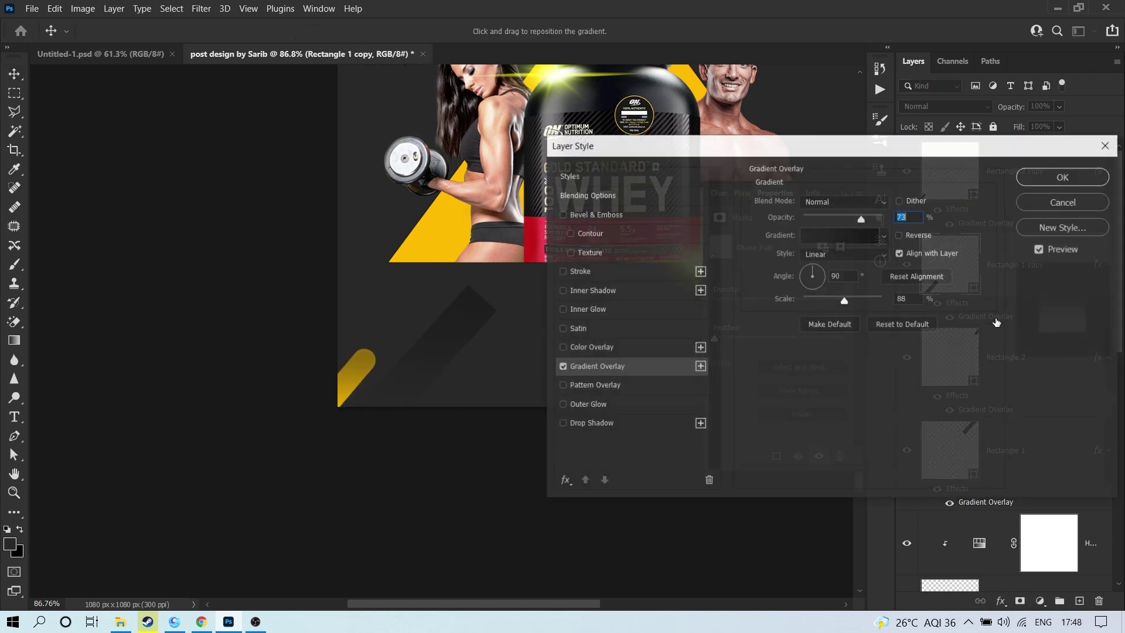
{"action": "left_click", "coordinate": [908, 236]}
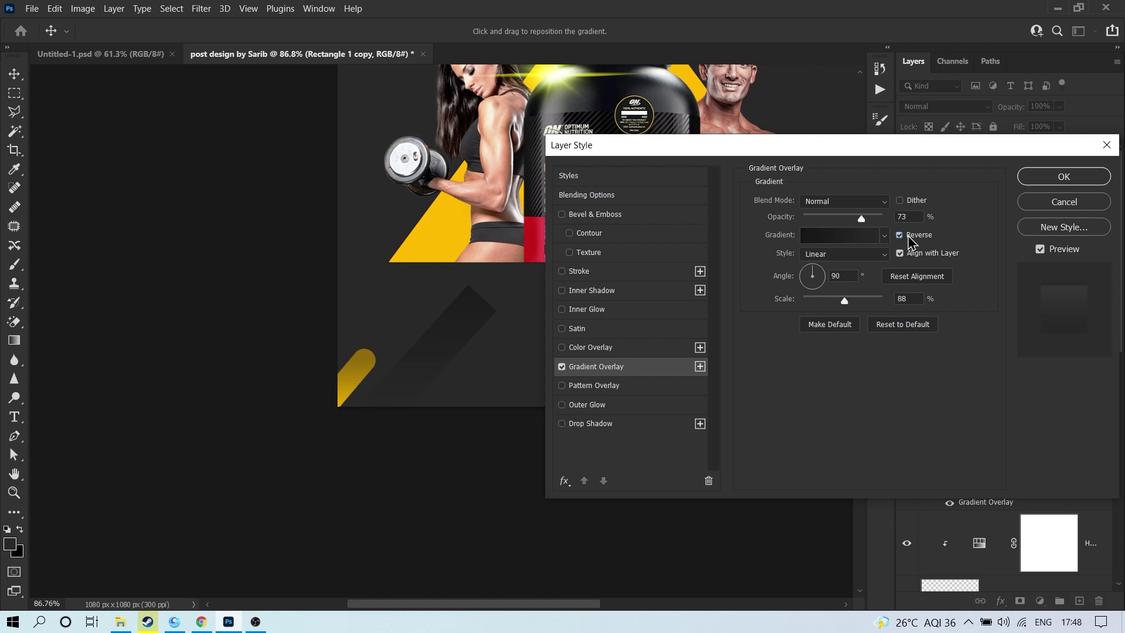
{"action": "left_click", "coordinate": [1057, 180]}
Step: Nudge the copied dark rectangle slightly toward the lower-left corner and adjust its gradient overlay so the upper end blends into the background
{"action": "left_click_drag", "start_coordinate": [499, 375], "coordinate": [487, 382]}
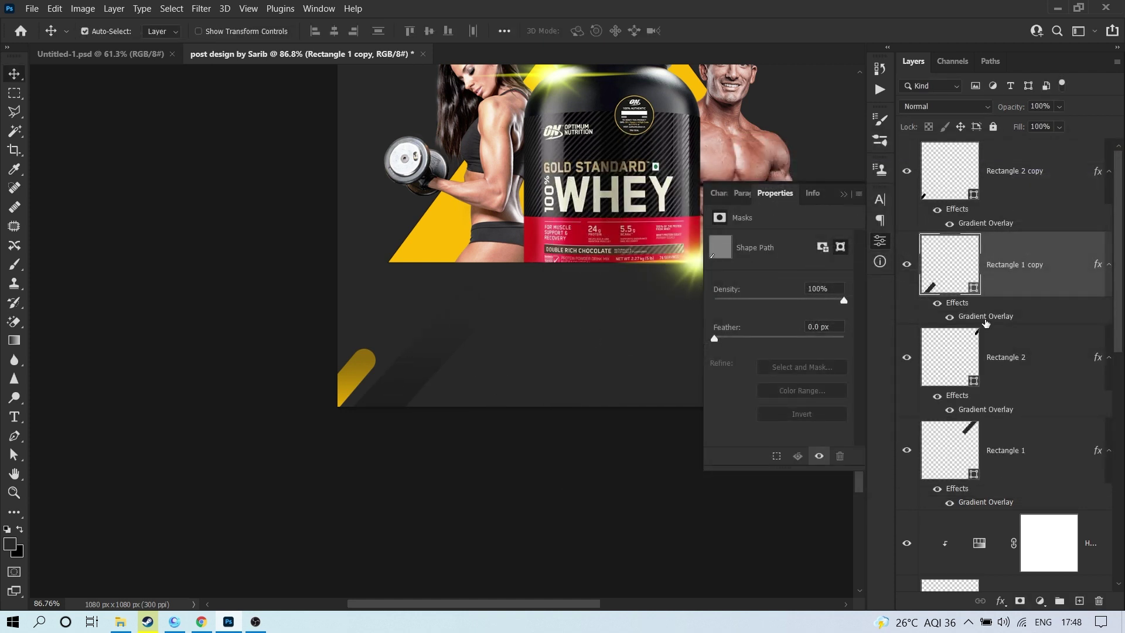
{"action": "double_click", "coordinate": [985, 316]}
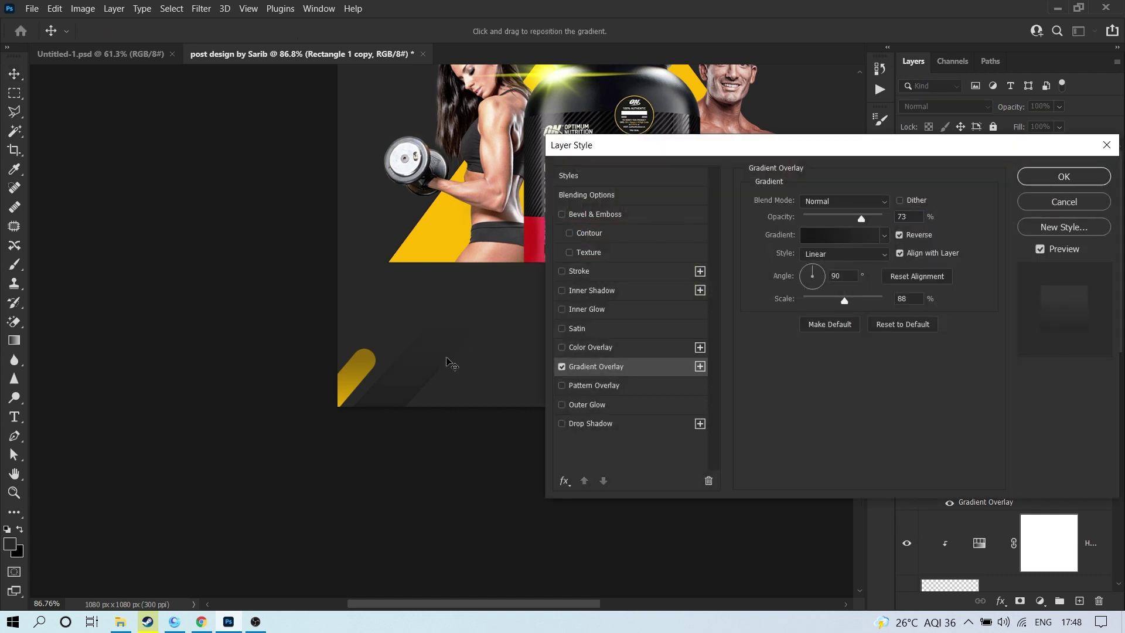
{"action": "left_click", "coordinate": [1046, 179]}
{"action": "scroll", "coordinate": [411, 280], "scroll_direction": "down", "scroll_amount": 3}
{"action": "scroll", "coordinate": [412, 281], "scroll_direction": "down", "scroll_amount": 2}
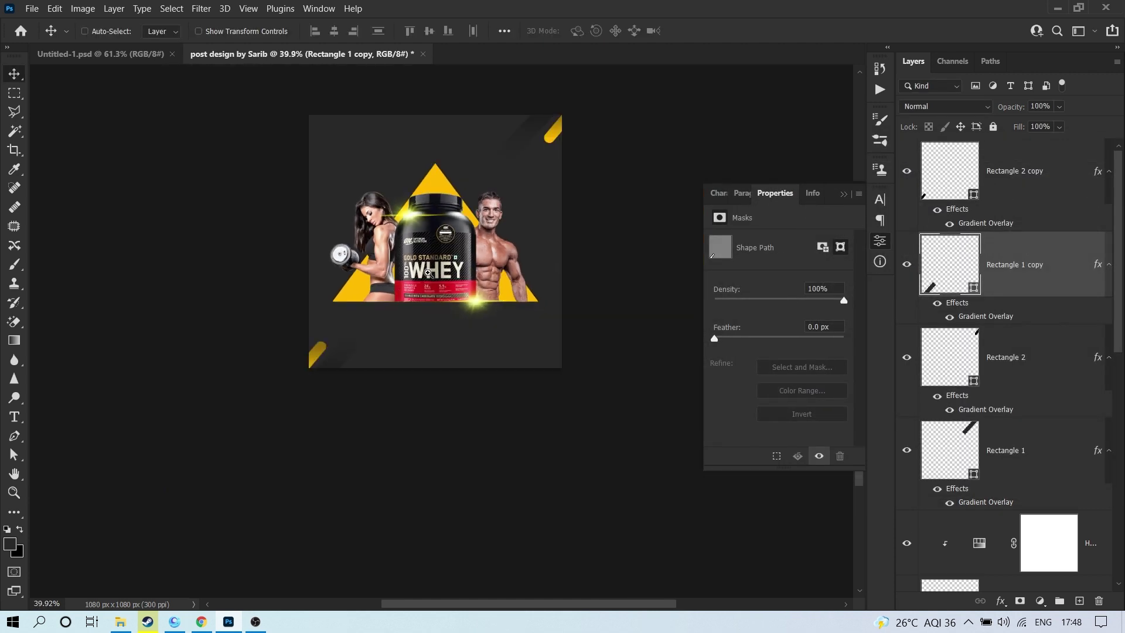
{"action": "scroll", "coordinate": [610, 111], "scroll_direction": "up", "scroll_amount": 2}
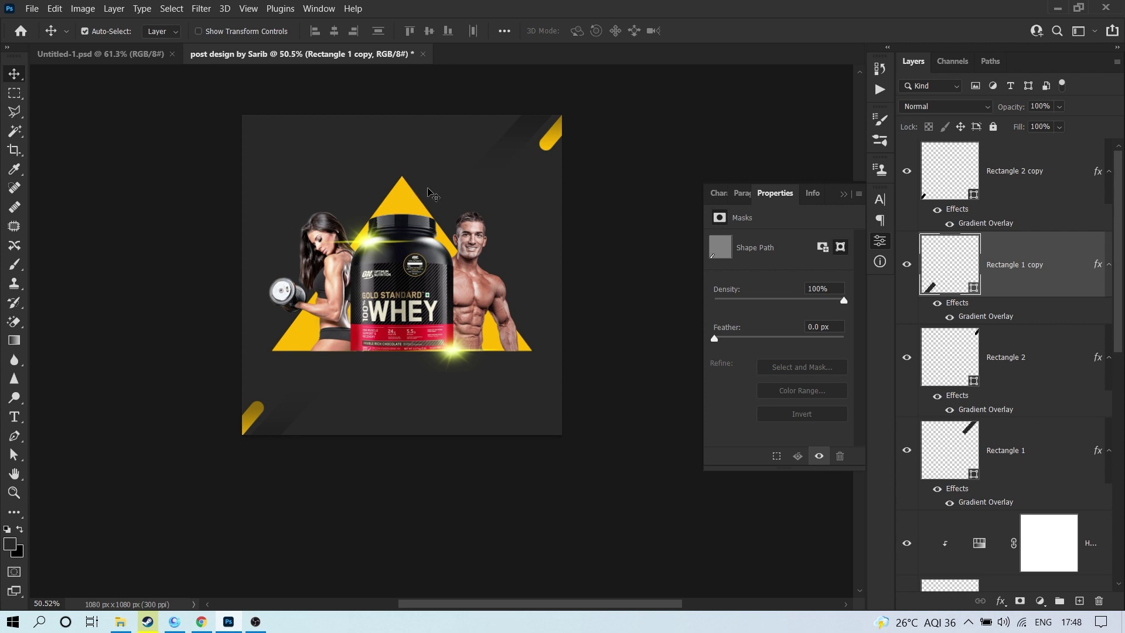
Step: Add the text "THE NEW" above the triangle in Roboto Bold and set its size to 15 pt
{"action": "left_click", "coordinate": [633, 137]}
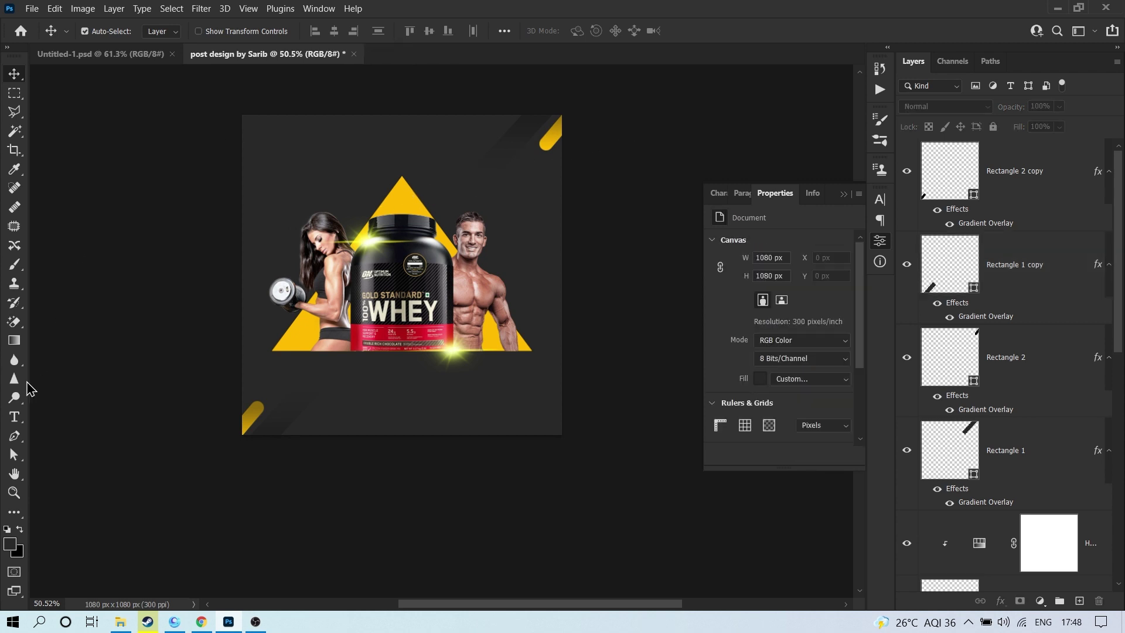
{"action": "left_click", "coordinate": [16, 418]}
{"action": "left_click", "coordinate": [391, 157]}
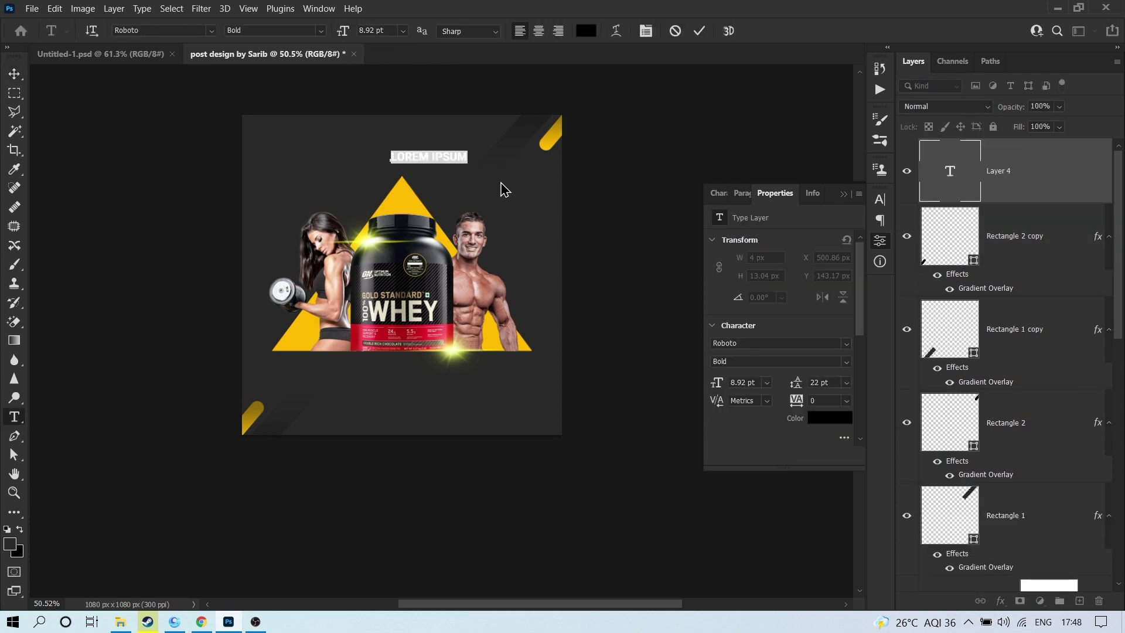
{"action": "type", "text": "THE NEW"}
{"action": "key", "text": "ctrl+a"}
{"action": "left_click_drag", "start_coordinate": [345, 35], "coordinate": [366, 34]}
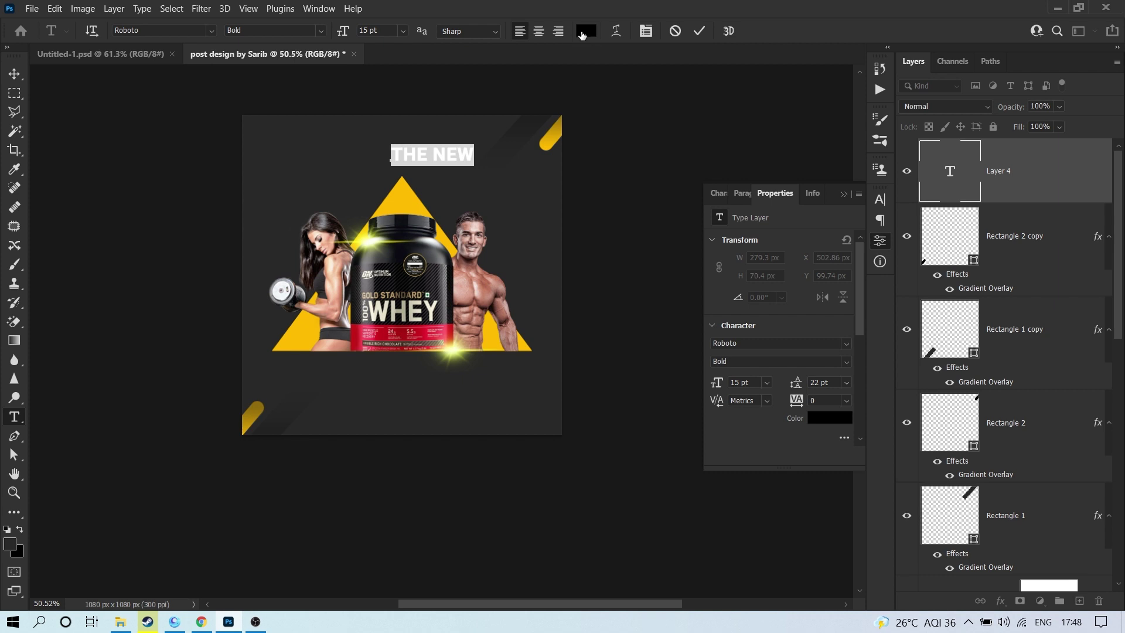
Step: Set the colour of the "THE NEW" text to red
{"action": "left_click", "coordinate": [582, 34]}
{"action": "type", "text": "ff0000"}
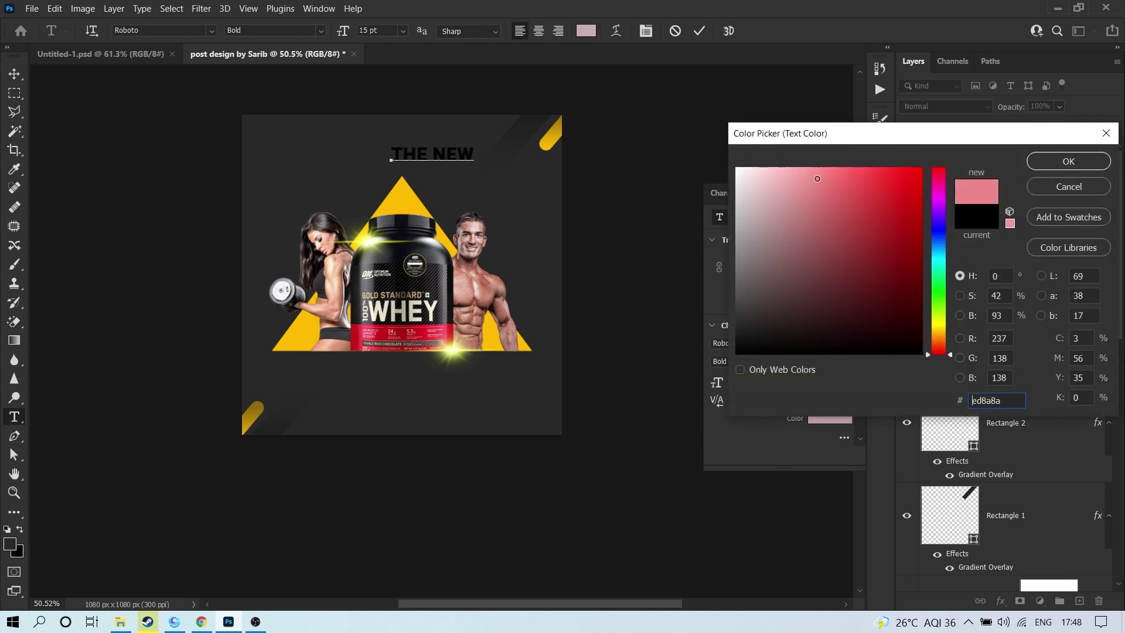
{"action": "left_click", "coordinate": [1068, 161]}
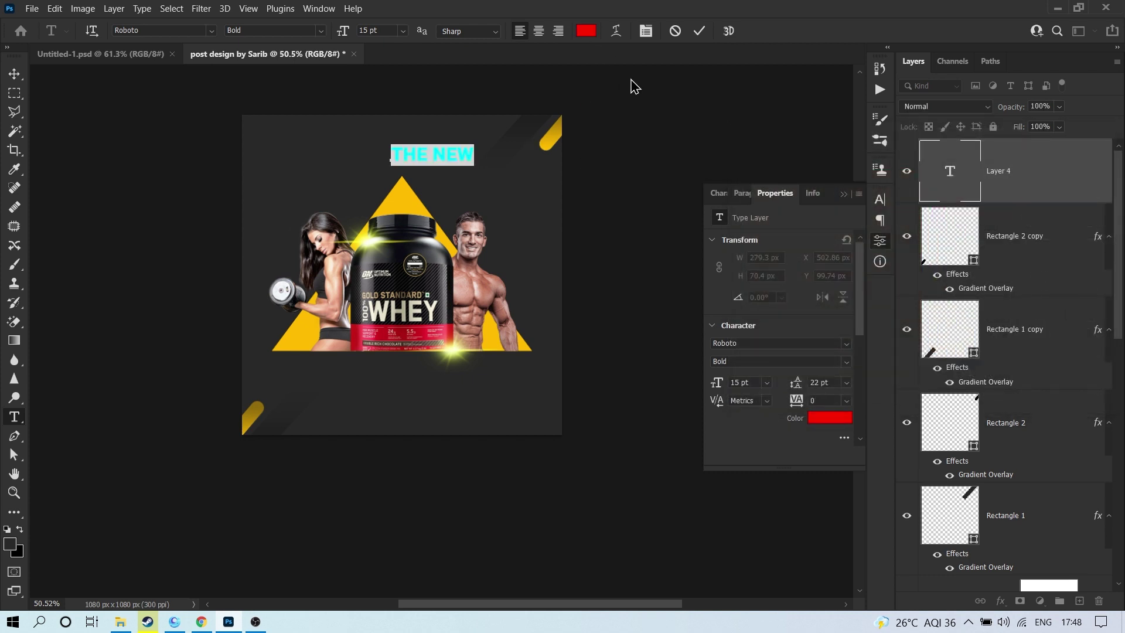
{"action": "left_click", "coordinate": [698, 33]}
Step: Move the "THE NEW" text up and centre it horizontally on the canvas above the triangle
{"action": "key", "text": "v"}
{"action": "left_click_drag", "start_coordinate": [472, 136], "coordinate": [442, 120]}
{"action": "key", "text": "ctrl+a"}
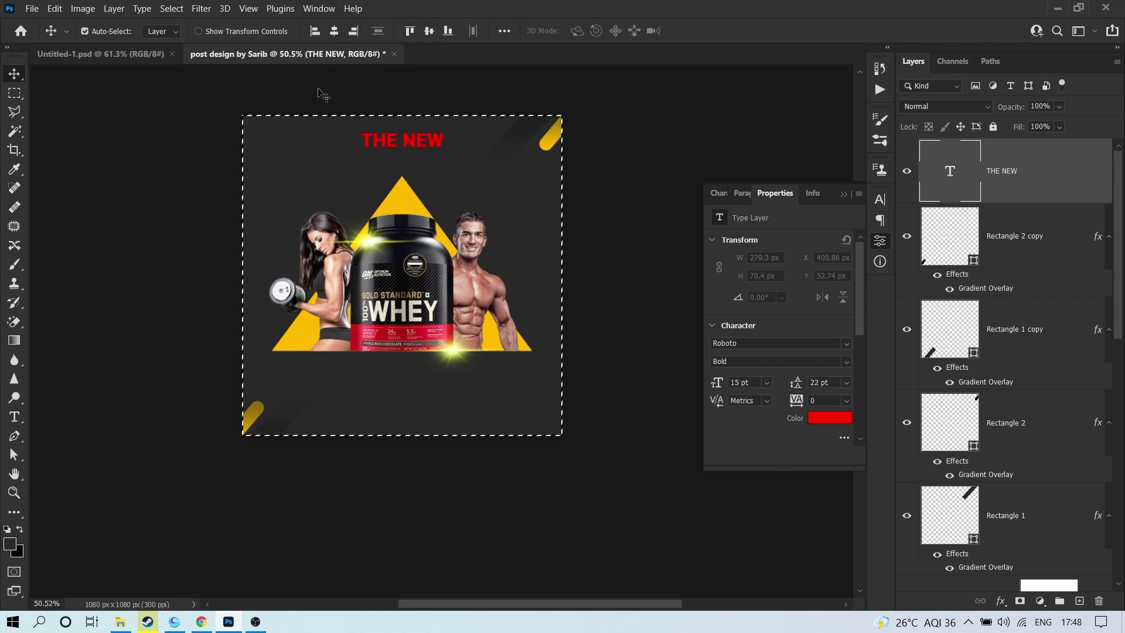
{"action": "key", "text": "ctrl"}
{"action": "key", "text": "ctrl+d"}
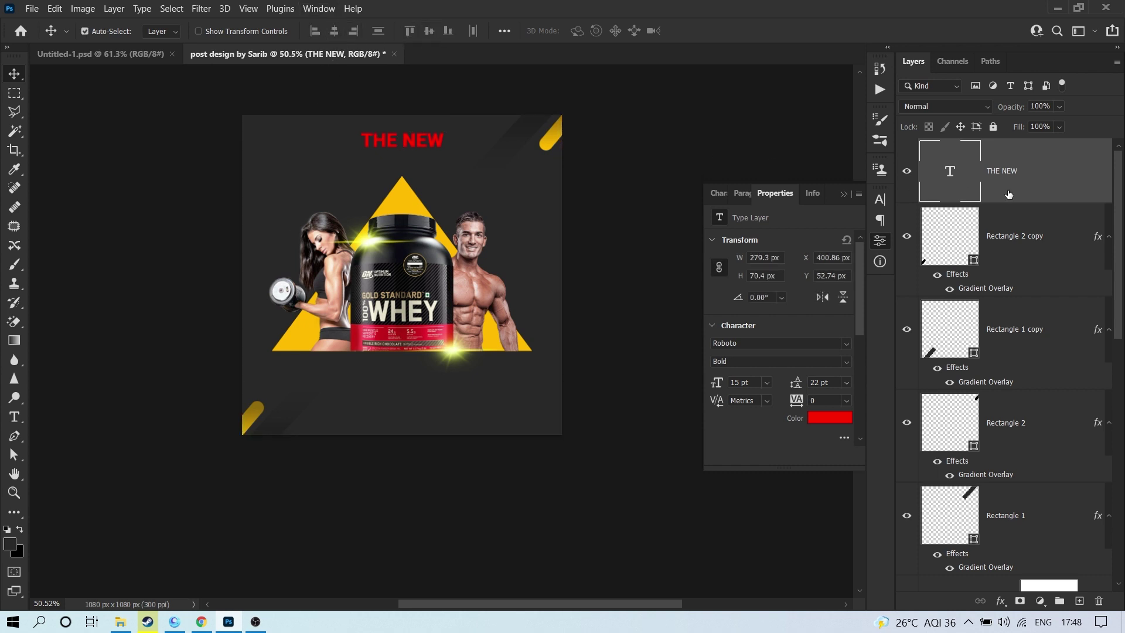
Step: Change the font of "THE NEW" to Bebas Neue Pro SemiExpanded Bold
{"action": "double_click", "coordinate": [938, 185]}
{"action": "left_click", "coordinate": [153, 30]}
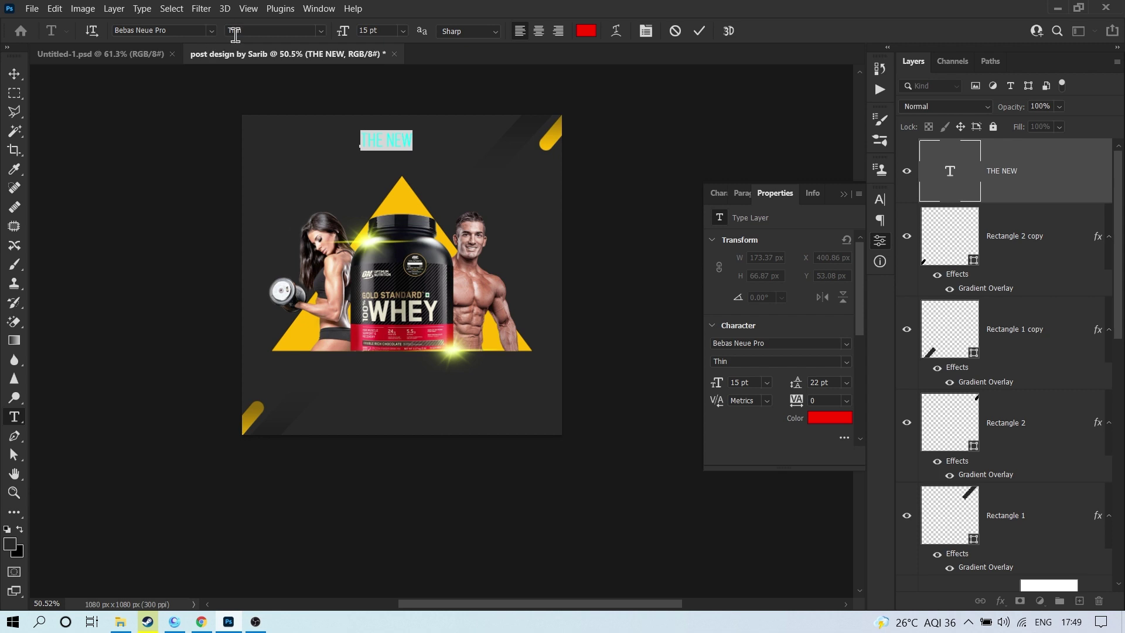
{"action": "left_click", "coordinate": [322, 35]}
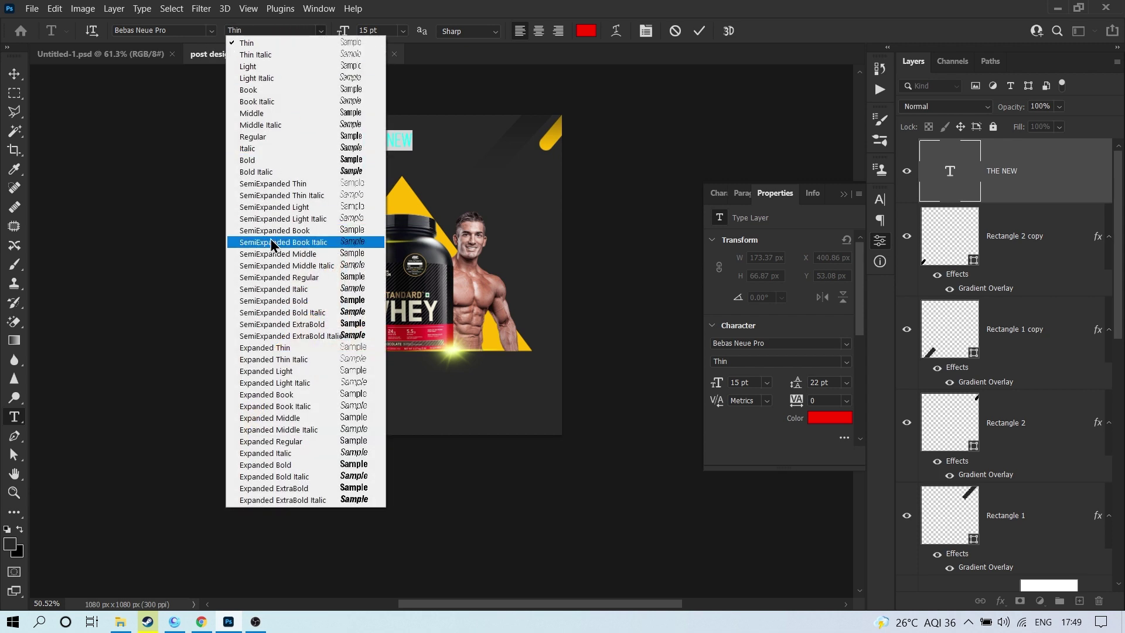
{"action": "left_click", "coordinate": [299, 302]}
{"action": "left_click", "coordinate": [699, 31]}
{"action": "key", "text": "v"}
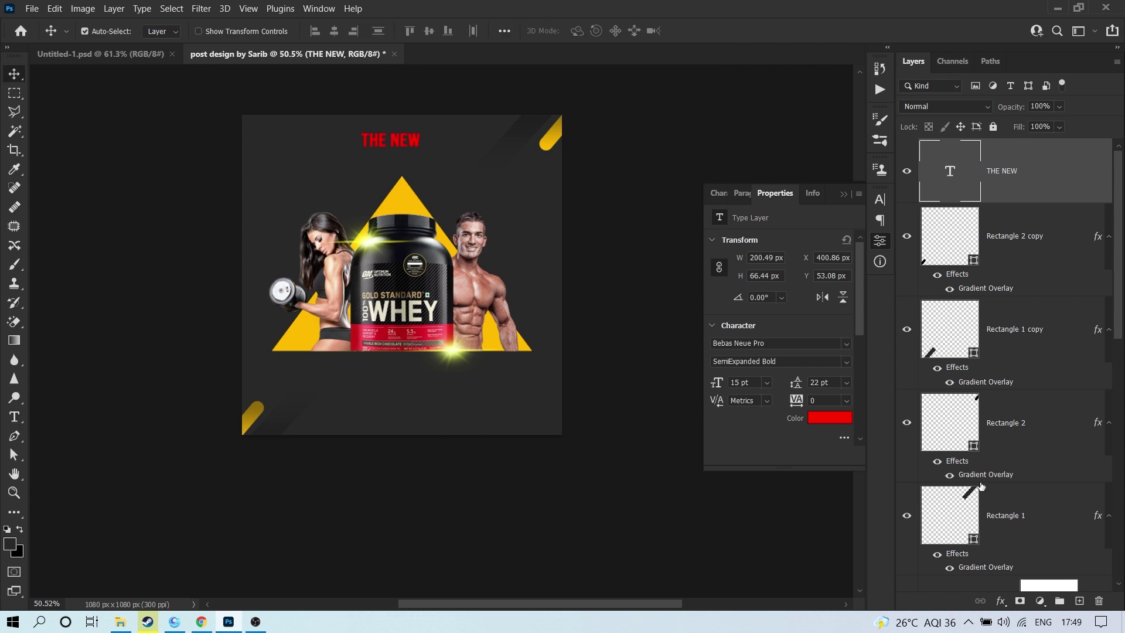
Step: Add a 2 px outside Stroke in white (ffffff) to the "THE NEW" text layer
{"action": "left_click", "coordinate": [1000, 601]}
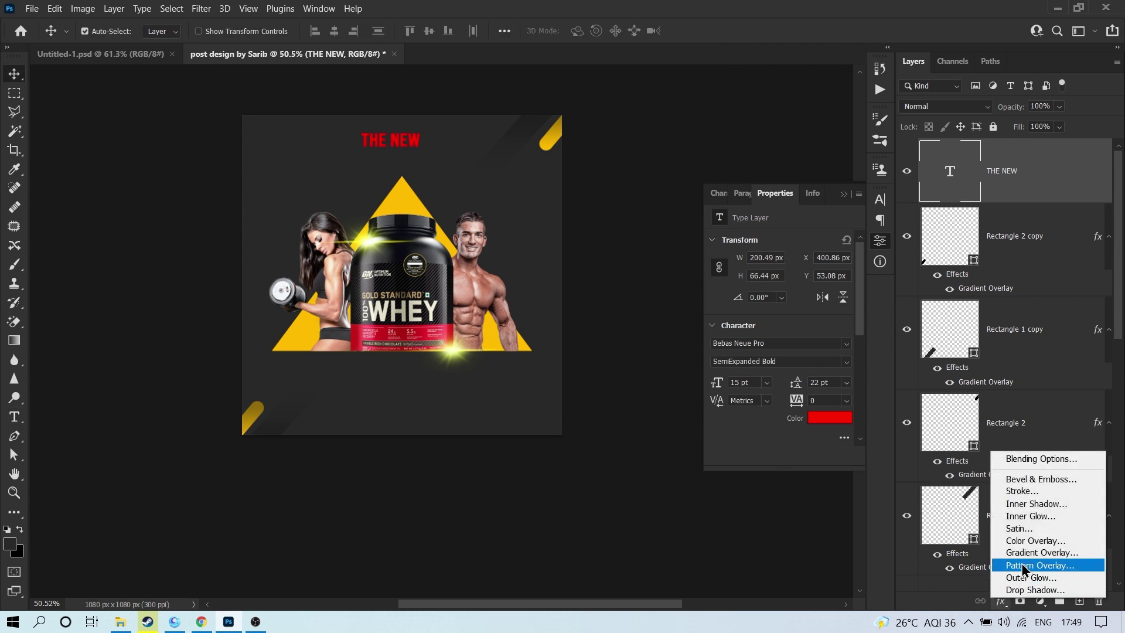
{"action": "left_click", "coordinate": [1025, 492]}
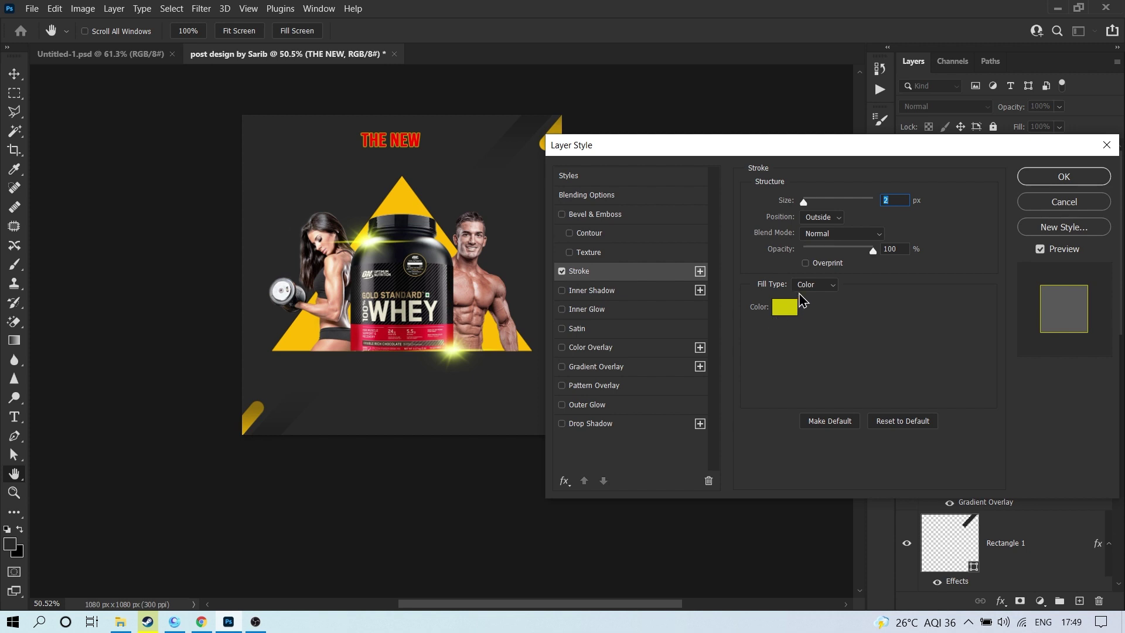
{"action": "left_click", "coordinate": [815, 284]}
{"action": "left_click", "coordinate": [811, 288]}
{"action": "left_click", "coordinate": [785, 306]}
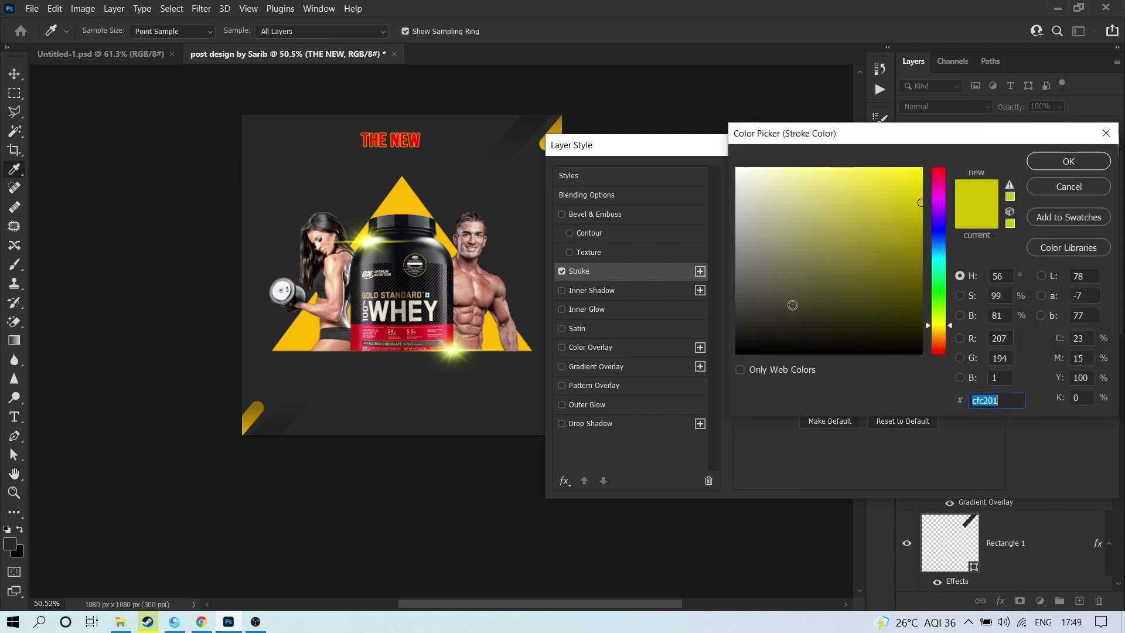
{"action": "type", "text": "ffffff"}
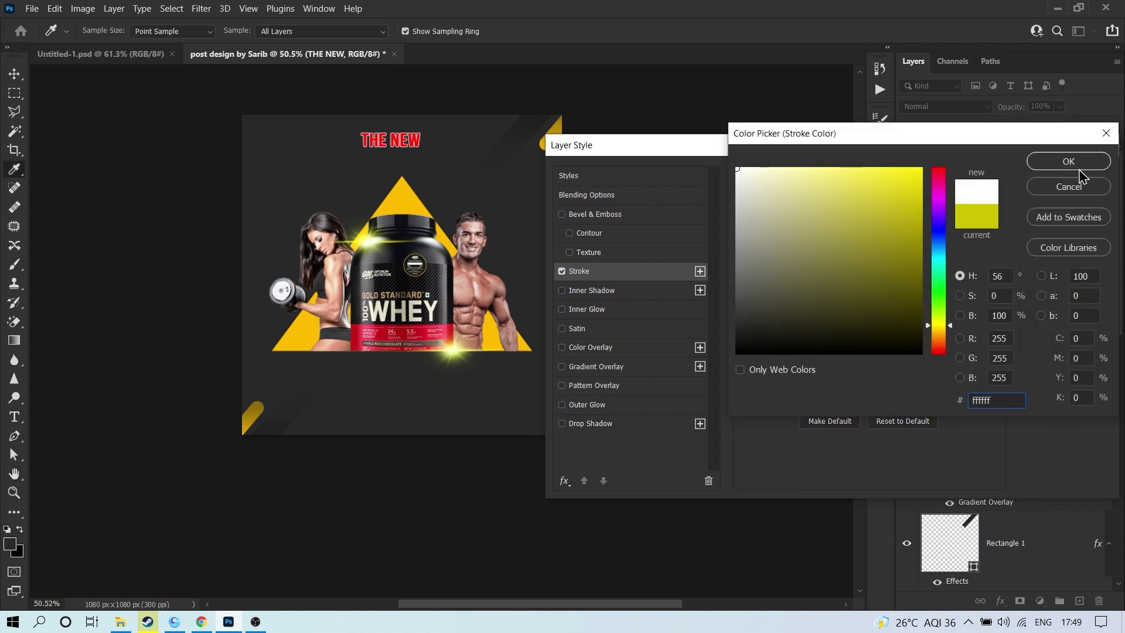
{"action": "left_click", "coordinate": [1068, 161]}
{"action": "left_click", "coordinate": [882, 201]}
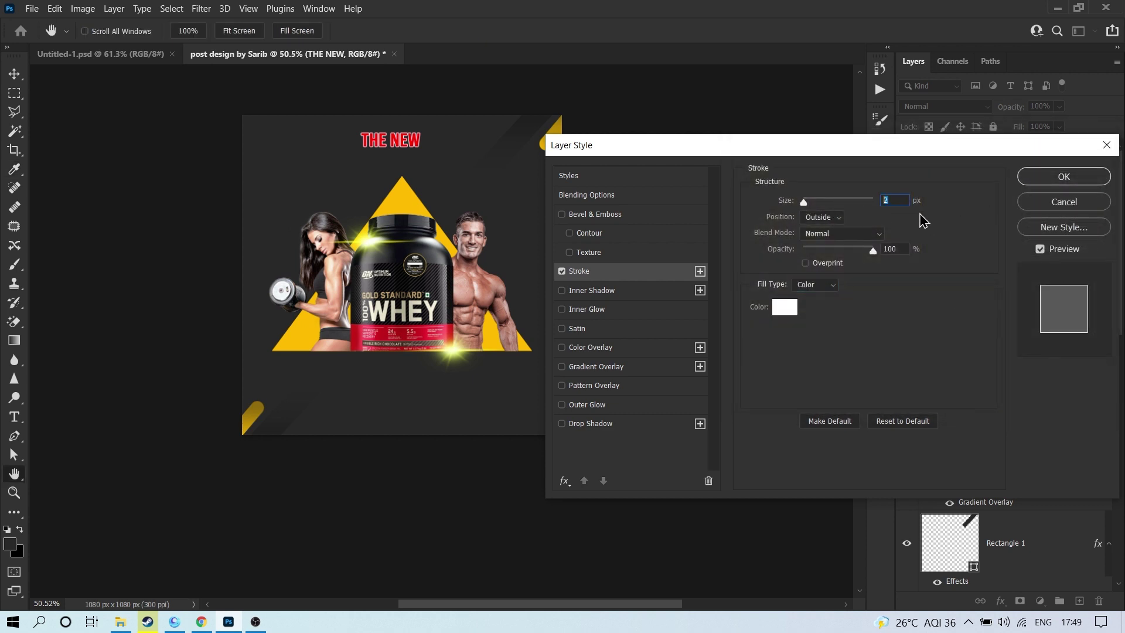
{"action": "left_click", "coordinate": [1051, 176]}
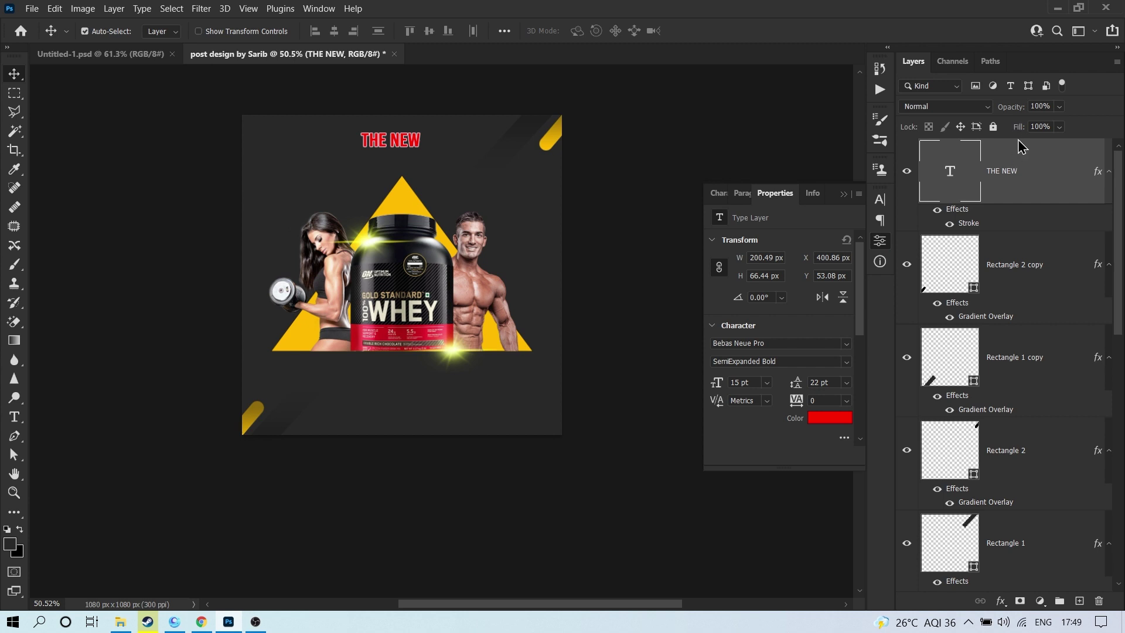
Step: Reduce the "THE NEW" layer's Fill to 0% so only the white outline is drawn
{"action": "left_click_drag", "start_coordinate": [1020, 129], "coordinate": [873, 147]}
{"action": "scroll", "coordinate": [452, 177], "scroll_direction": "up", "scroll_amount": 5}
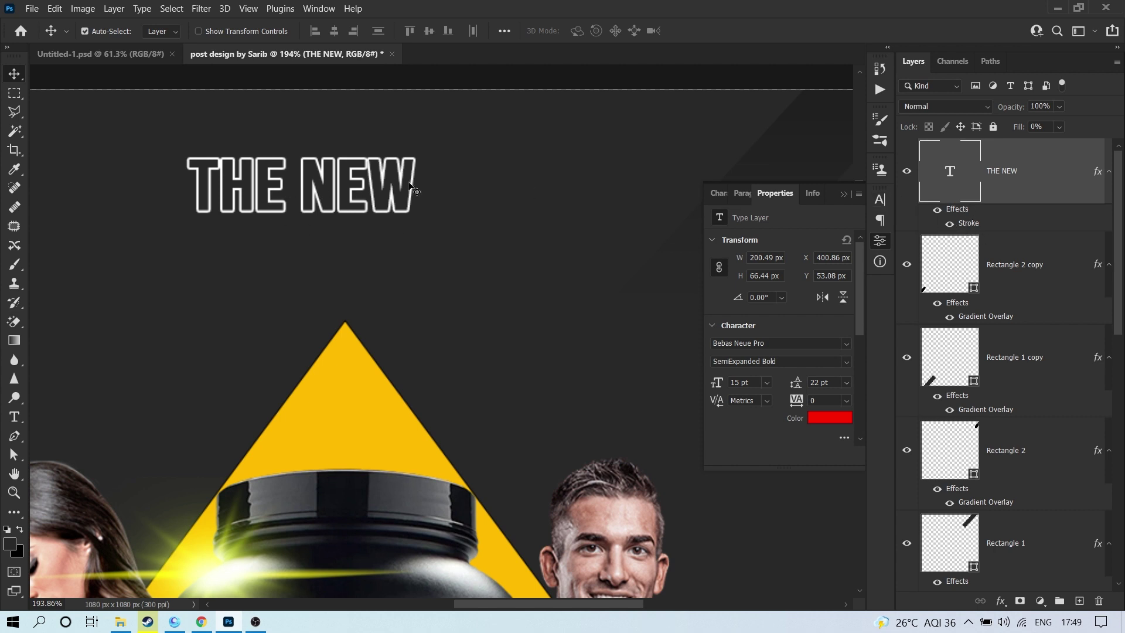
{"action": "scroll", "coordinate": [334, 186], "scroll_direction": "down", "scroll_amount": 3}
Step: Set the tracking of "THE NEW" to 120 and move the text slightly higher on the canvas
{"action": "double_click", "coordinate": [331, 185]}
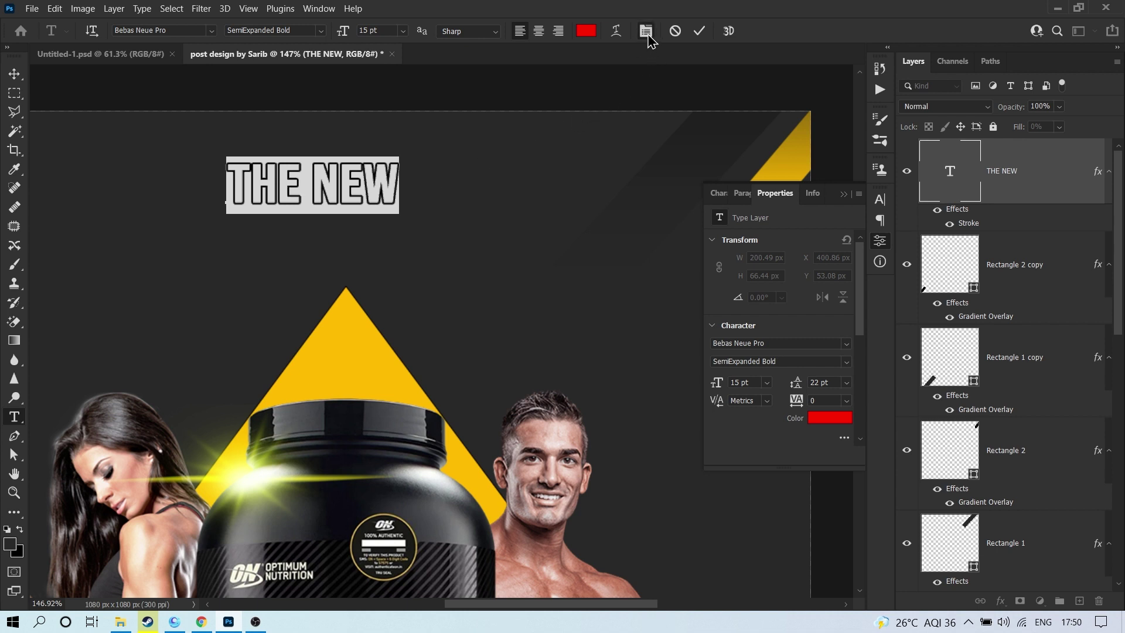
{"action": "left_click", "coordinate": [645, 32]}
{"action": "left_click_drag", "start_coordinate": [801, 253], "coordinate": [803, 258]}
{"action": "left_click", "coordinate": [14, 74]}
{"action": "left_click_drag", "start_coordinate": [429, 159], "coordinate": [439, 138]}
{"action": "scroll", "coordinate": [446, 175], "scroll_direction": "down", "scroll_amount": 4}
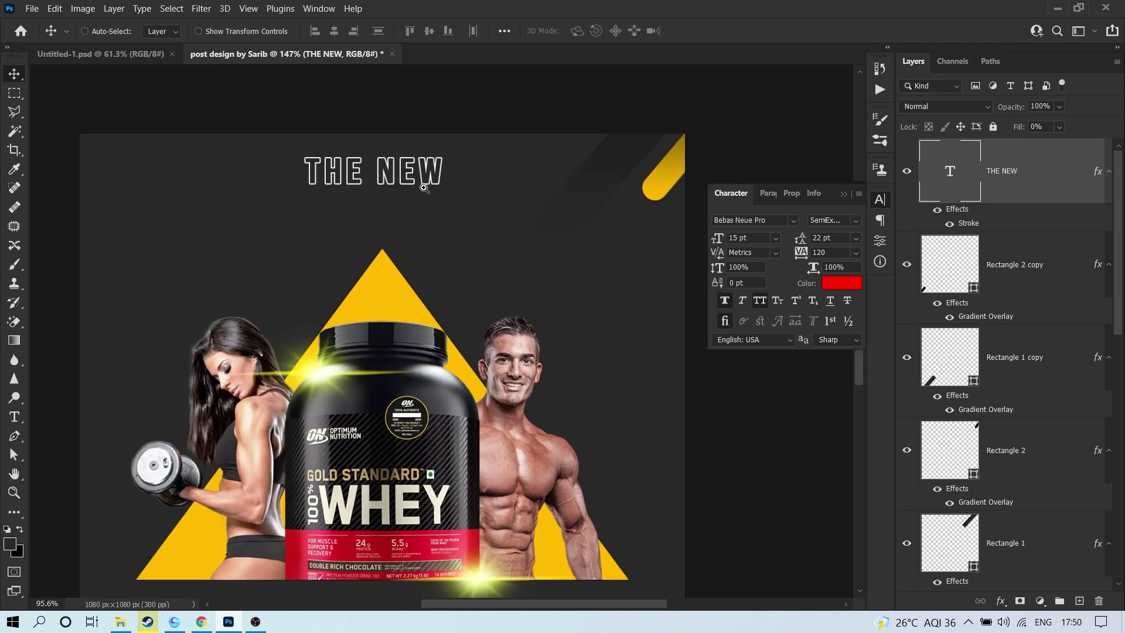
Step: Copy the "PROTEIN" headline text from the finished design in Untitled-1.psd
{"action": "left_click", "coordinate": [124, 56]}
{"action": "double_click", "coordinate": [417, 222]}
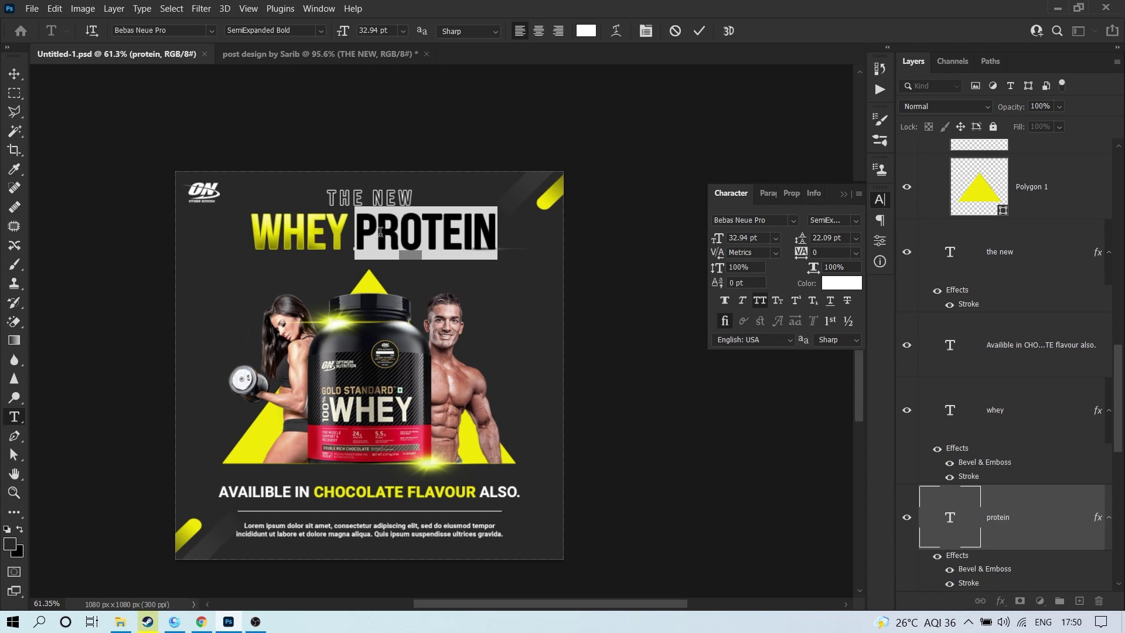
{"action": "key", "text": "ctrl+Return"}
{"action": "key", "text": "v"}
{"action": "left_click_drag", "start_coordinate": [406, 224], "coordinate": [453, 241], "text": "ctrl"}
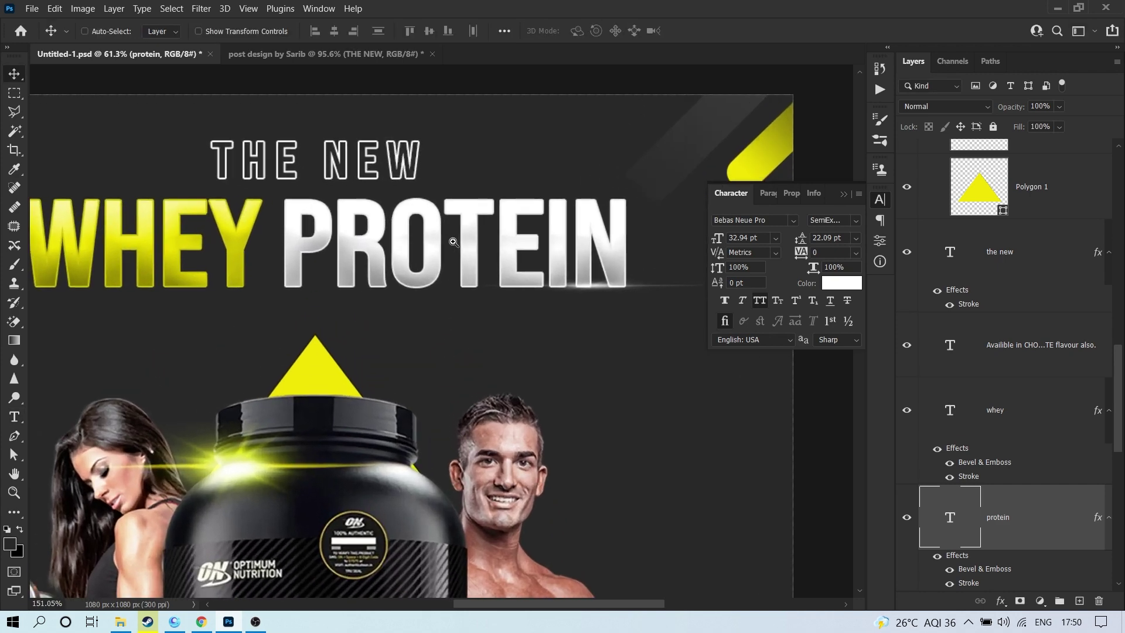
{"action": "left_click_drag", "start_coordinate": [350, 258], "coordinate": [428, 257]}
{"action": "double_click", "coordinate": [445, 227]}
{"action": "key", "text": "ctrl+c"}
{"action": "key", "text": "ctrl+Return"}
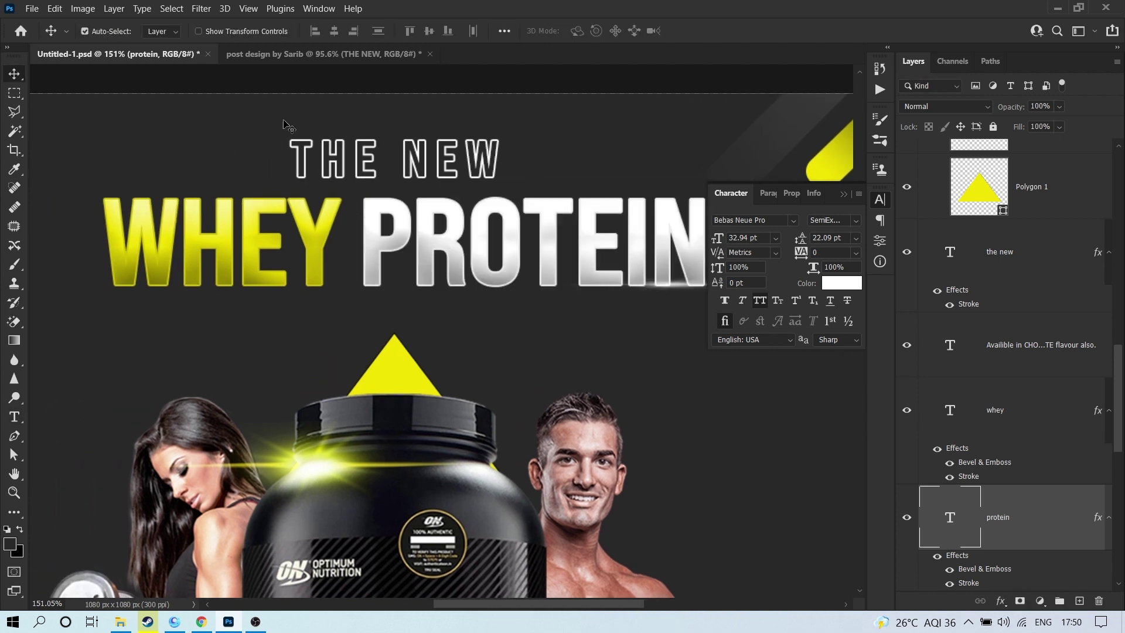
Step: Paste "PROTEIN" as a new text layer below "THE NEW" in the post design document
{"action": "key", "text": "ctrl+Tab"}
{"action": "key", "text": "t"}
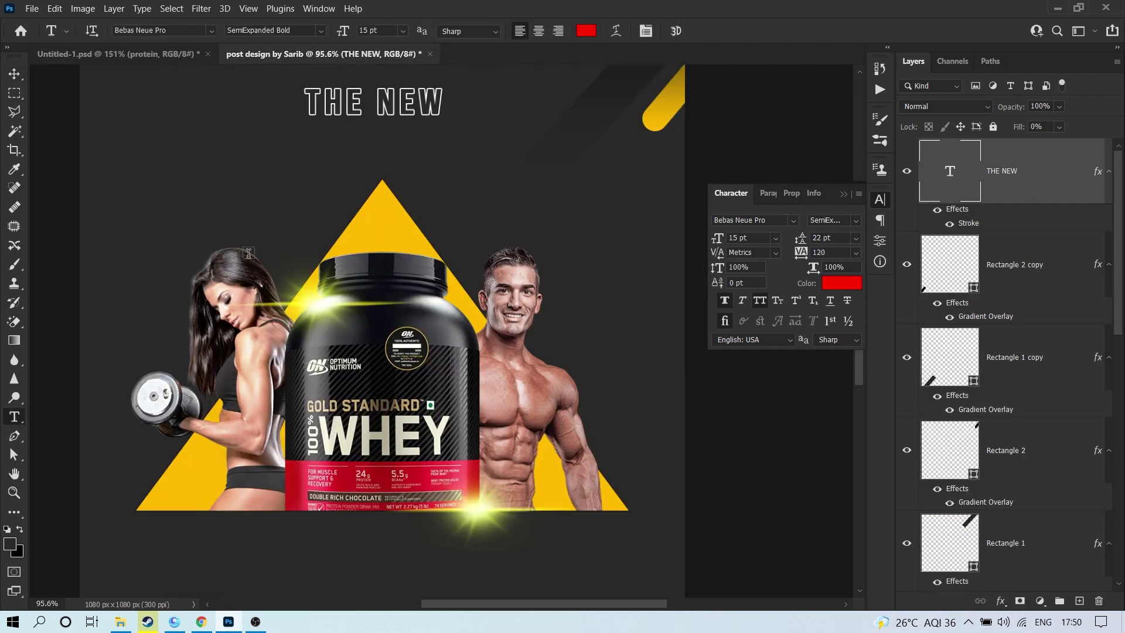
{"action": "left_click", "coordinate": [439, 160]}
{"action": "key", "text": "ctrl+v"}
{"action": "key", "text": "ctrl+Return"}
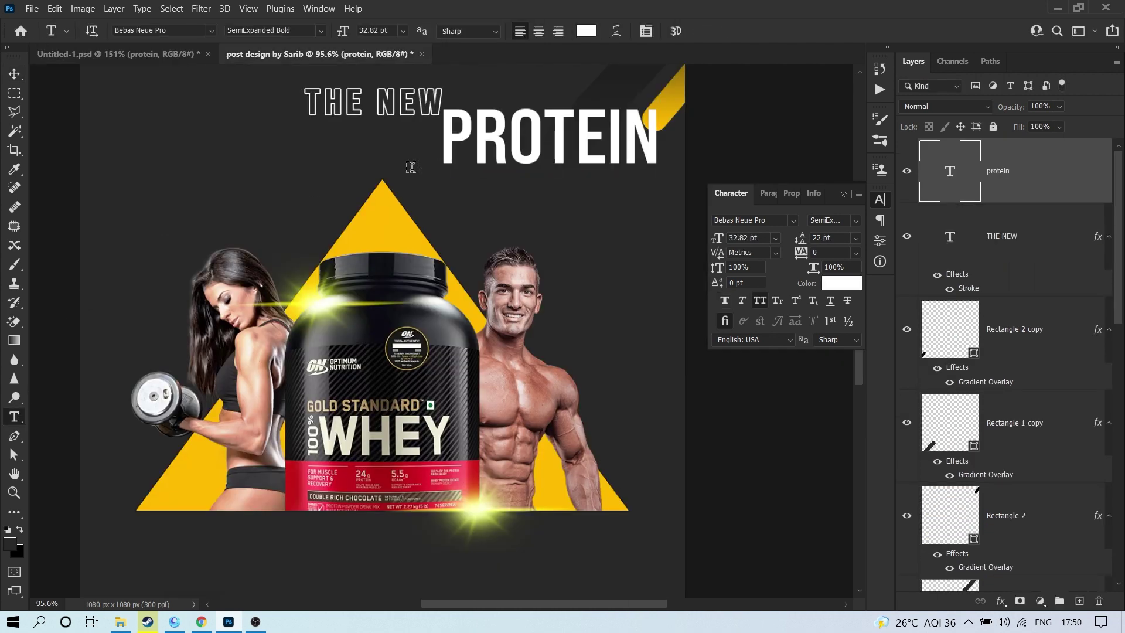
Step: Copy "WHEY" from Untitled-1.psd and paste it as a separate text layer to the left of "PROTEIN" in the post design
{"action": "left_click", "coordinate": [102, 54]}
{"action": "double_click", "coordinate": [258, 224]}
{"action": "key", "text": "ctrl+c"}
{"action": "key", "text": "ctrl+Tab"}
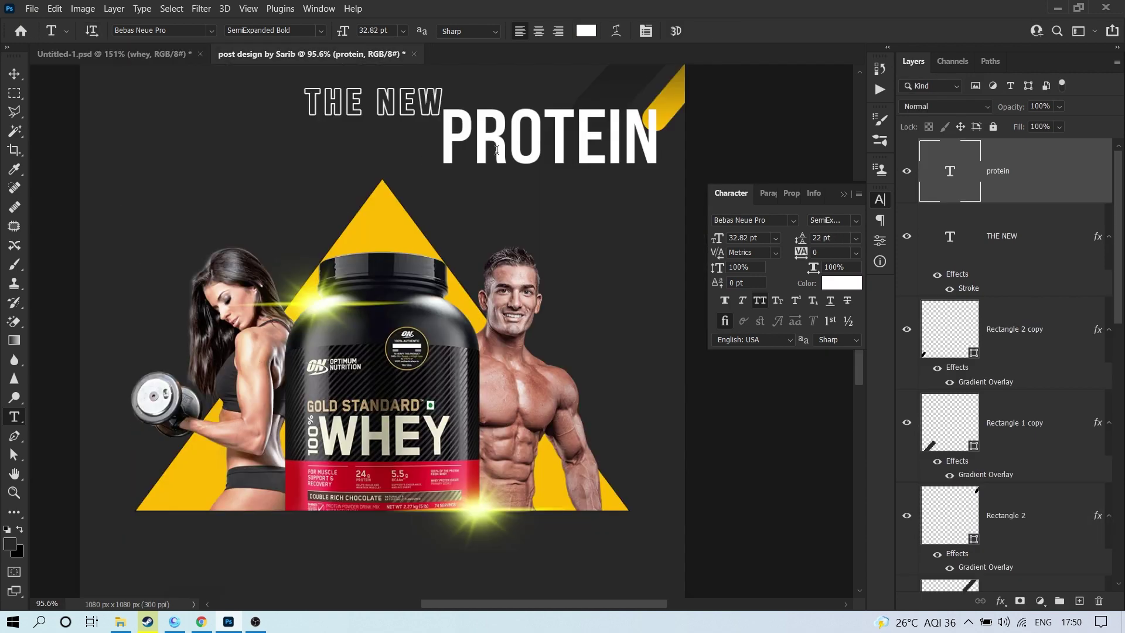
{"action": "left_click_drag", "start_coordinate": [451, 147], "coordinate": [145, 147]}
{"action": "left_click", "coordinate": [140, 140]}
{"action": "key", "text": "ctrl+v"}
{"action": "key", "text": "shift+End"}
{"action": "key", "text": "BackSpace"}
{"action": "key", "text": "ctrl+Return"}
Step: Move "PROTEIN" next to "WHEY" and group the two text layers
{"action": "key", "text": "v"}
{"action": "left_click_drag", "start_coordinate": [494, 144], "coordinate": [362, 144]}
{"action": "left_click", "coordinate": [252, 146], "text": "shift"}
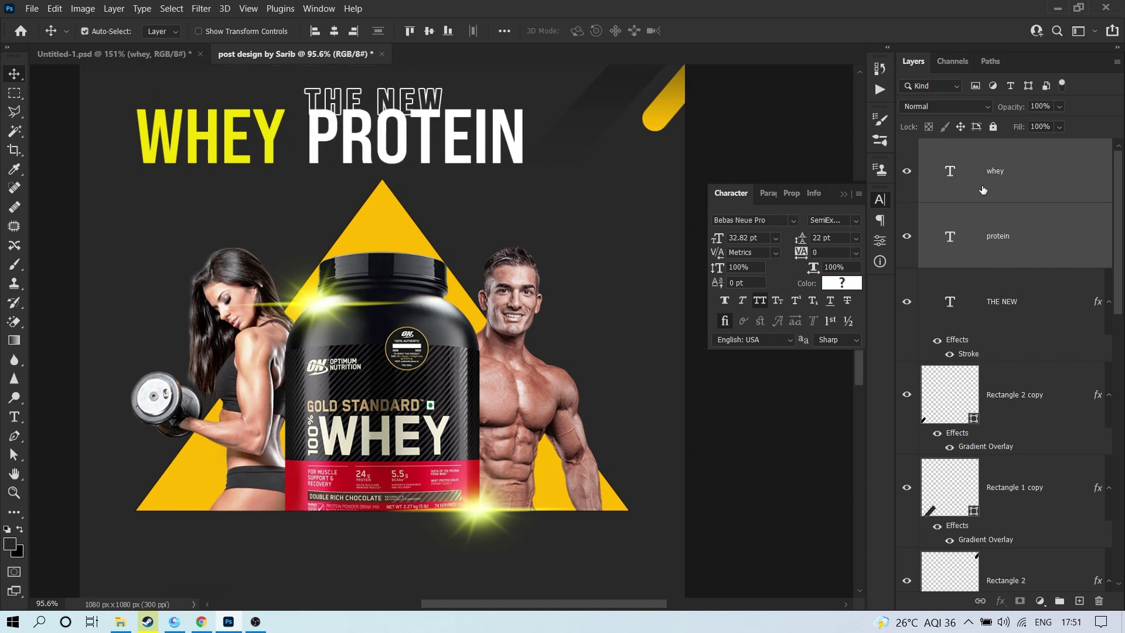
{"action": "left_click", "coordinate": [902, 236]}
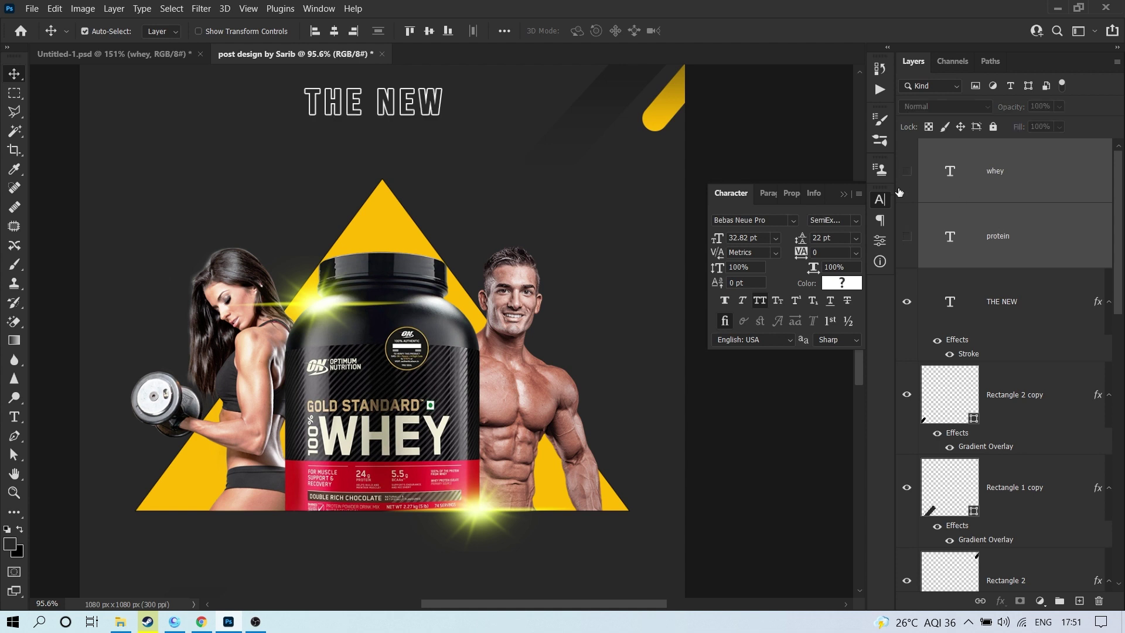
{"action": "left_click", "coordinate": [906, 235]}
{"action": "key", "text": "ctrl+g"}
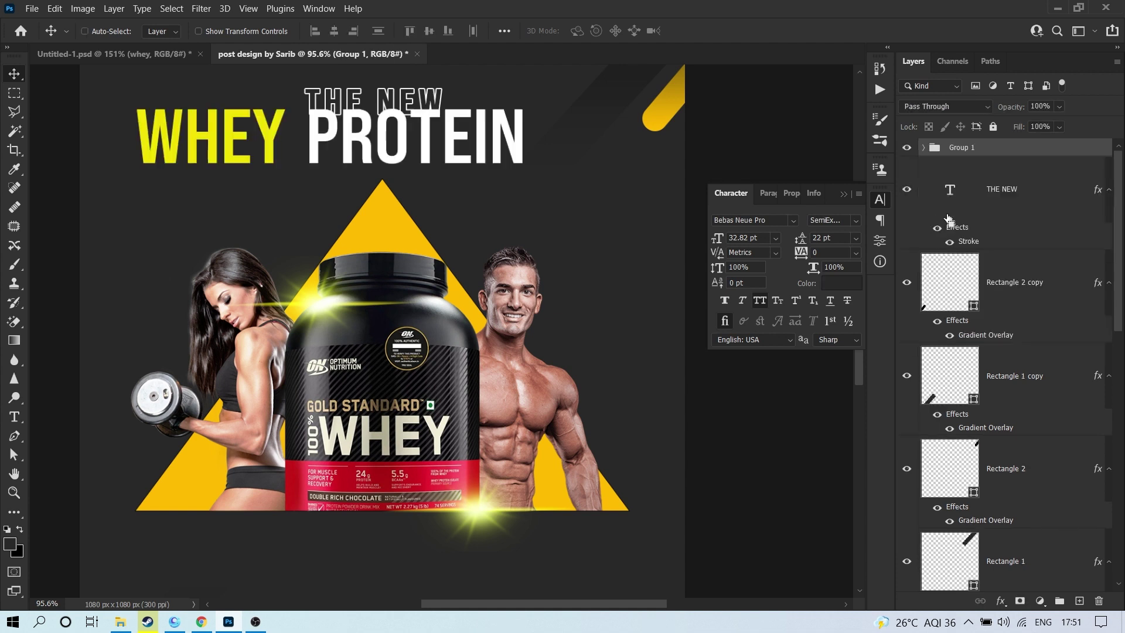
{"action": "left_click", "coordinate": [907, 148]}
Step: Centre the "WHEY PROTEIN" group horizontally on the canvas and move it down just below "THE NEW"
{"action": "key", "text": "ctrl+a"}
{"action": "left_click", "coordinate": [84, 31]}
{"action": "left_click", "coordinate": [334, 31]}
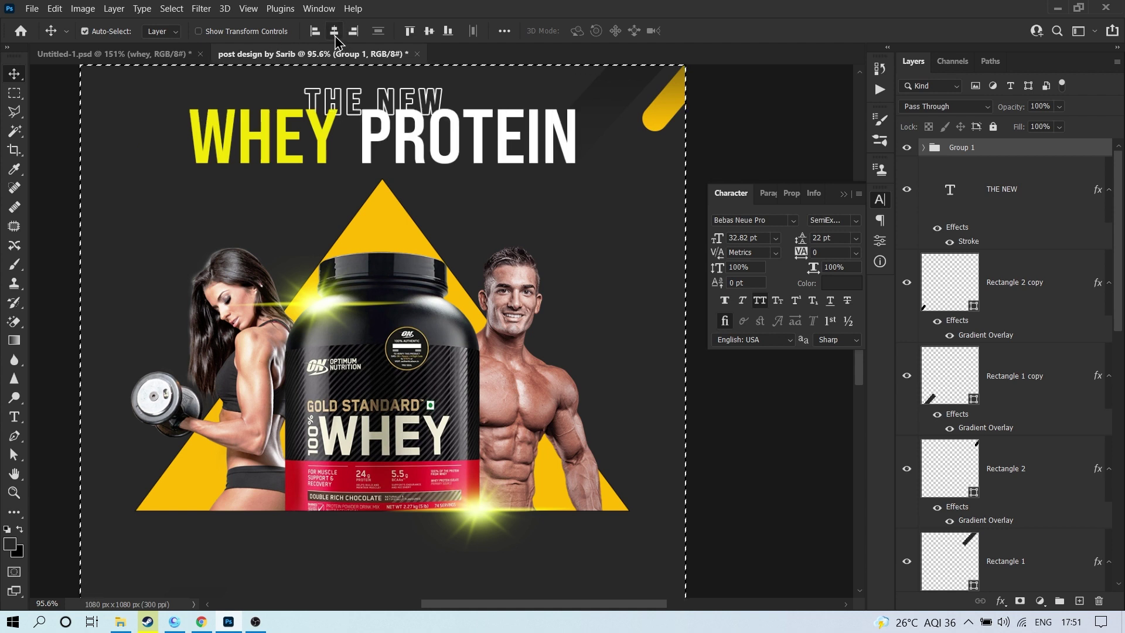
{"action": "key", "text": "ctrl+d"}
{"action": "left_click_drag", "start_coordinate": [379, 153], "coordinate": [380, 179]}
{"action": "key", "text": "shift+Up"}
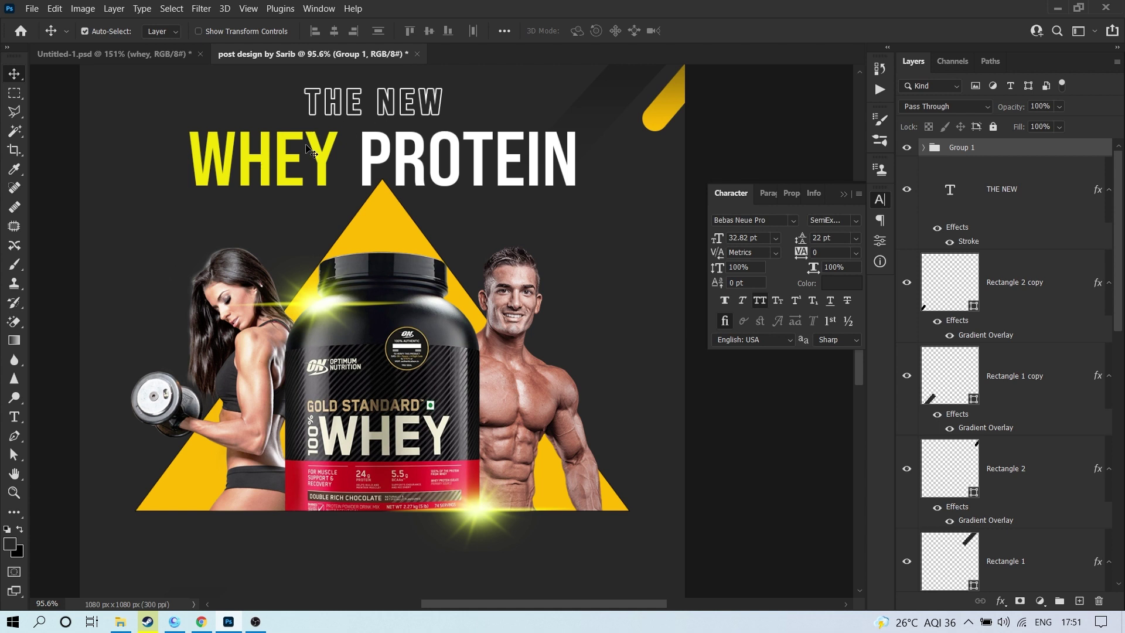
Step: Add a Bevel & Emboss effect to the "PROTEIN" text with Inner Bevel style and Smooth technique
{"action": "double_click", "coordinate": [455, 177]}
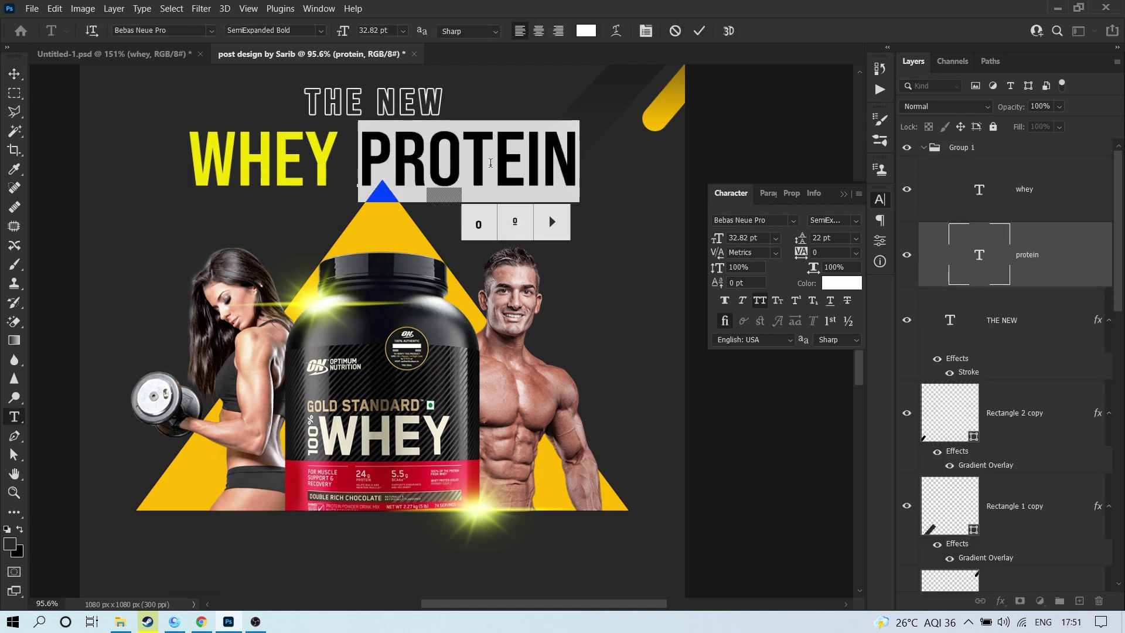
{"action": "left_click", "coordinate": [698, 33]}
{"action": "key", "text": "v"}
{"action": "left_click", "coordinate": [999, 607]}
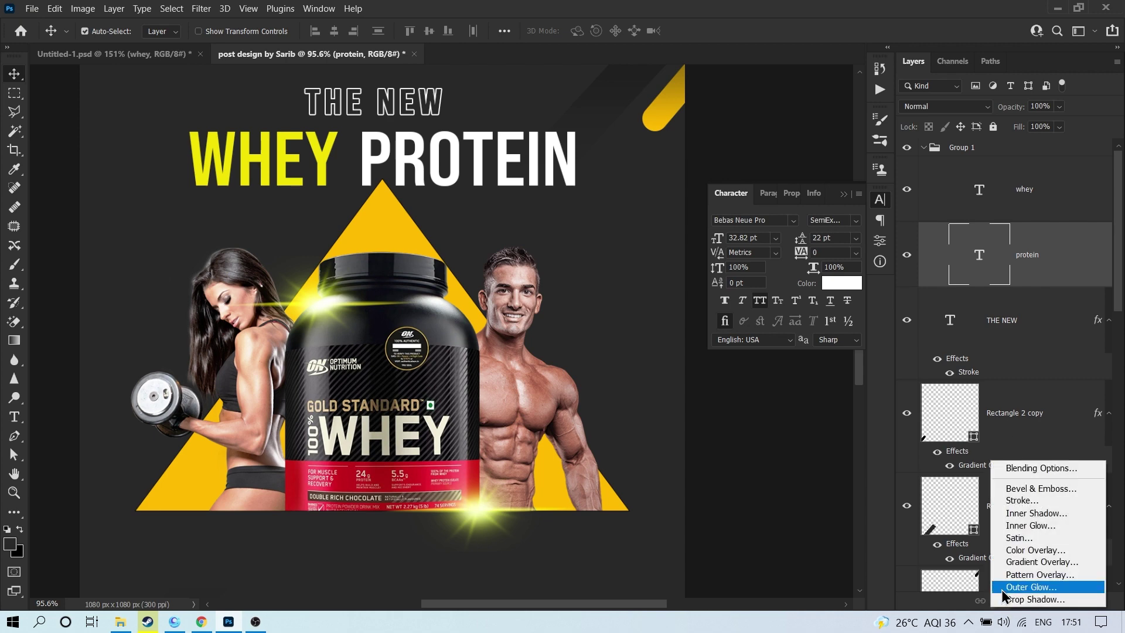
{"action": "left_click", "coordinate": [1061, 497]}
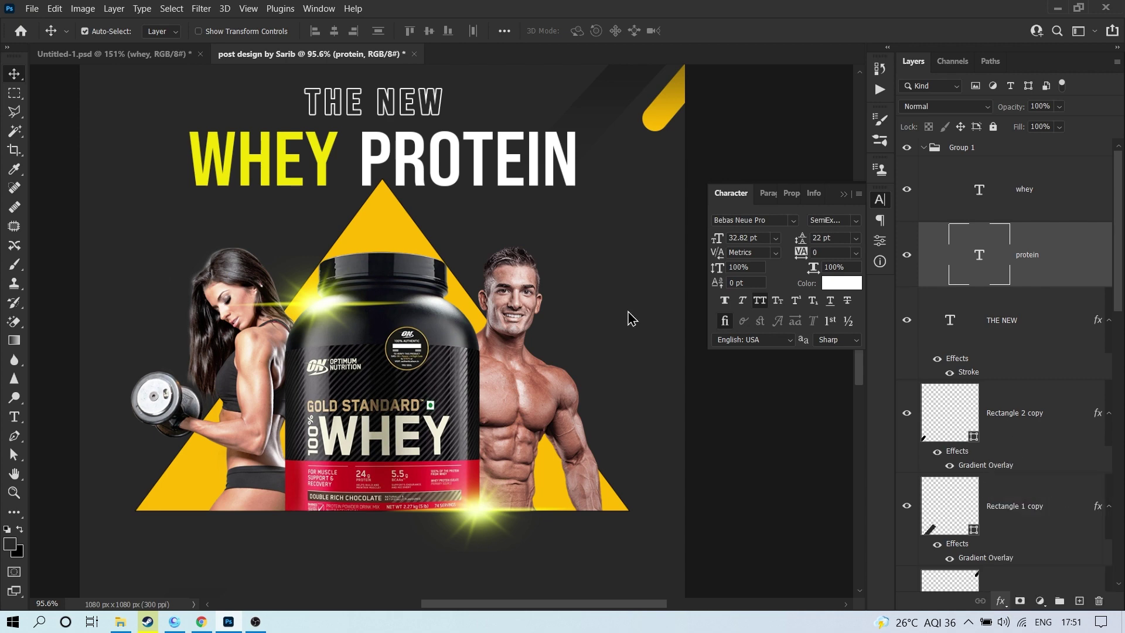
{"action": "left_click_drag", "start_coordinate": [692, 149], "coordinate": [761, 115]}
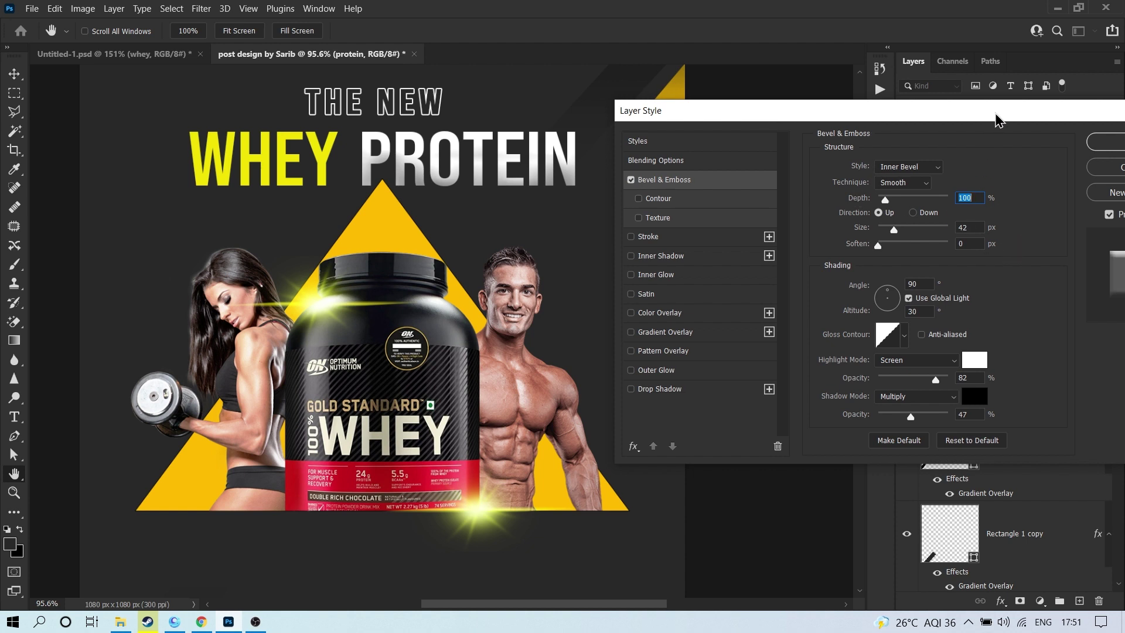
{"action": "left_click_drag", "start_coordinate": [994, 116], "coordinate": [942, 81]}
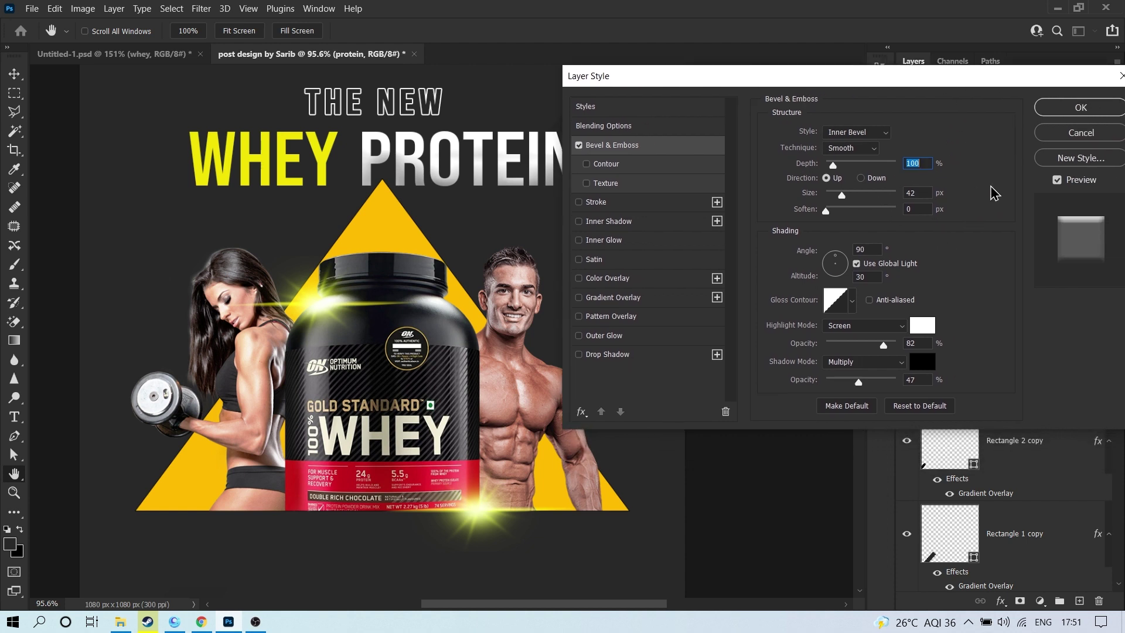
{"action": "left_click", "coordinate": [860, 137]}
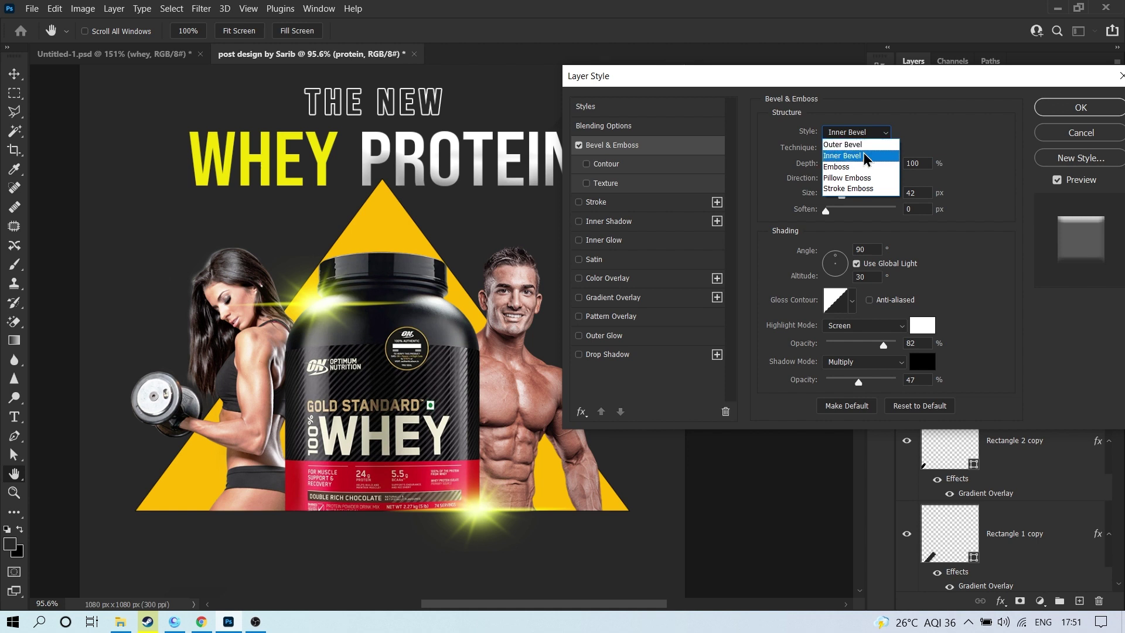
{"action": "left_click", "coordinate": [860, 158]}
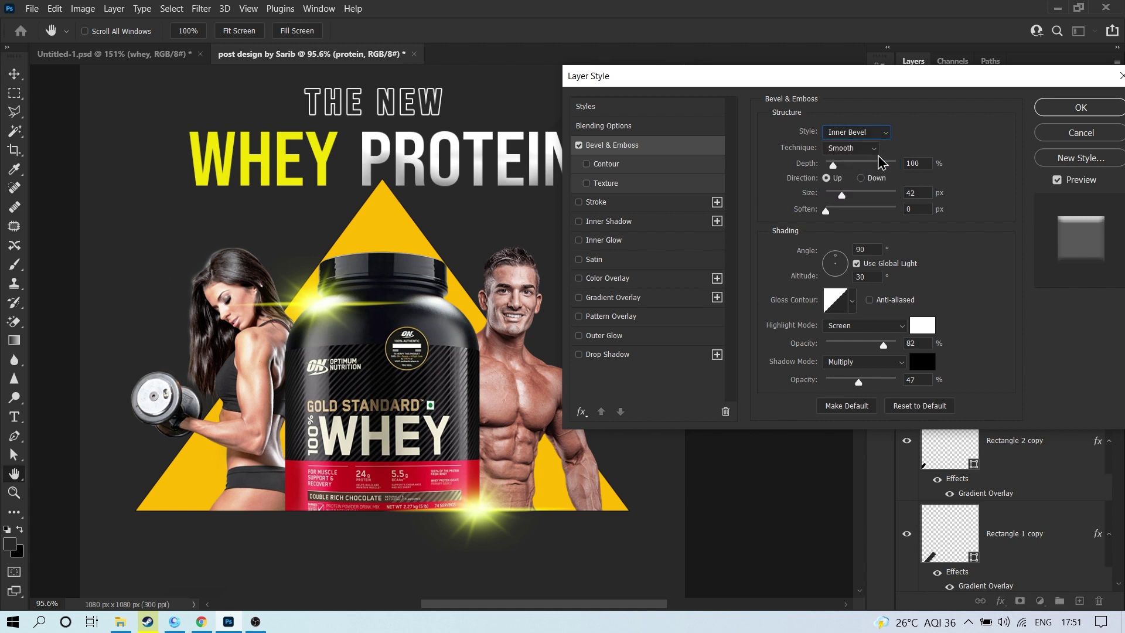
{"action": "left_click", "coordinate": [849, 148]}
{"action": "left_click", "coordinate": [843, 160]}
Step: Add a 2 px white outside stroke to the "PROTEIN" text and apply its layer style
{"action": "left_click", "coordinate": [618, 204]}
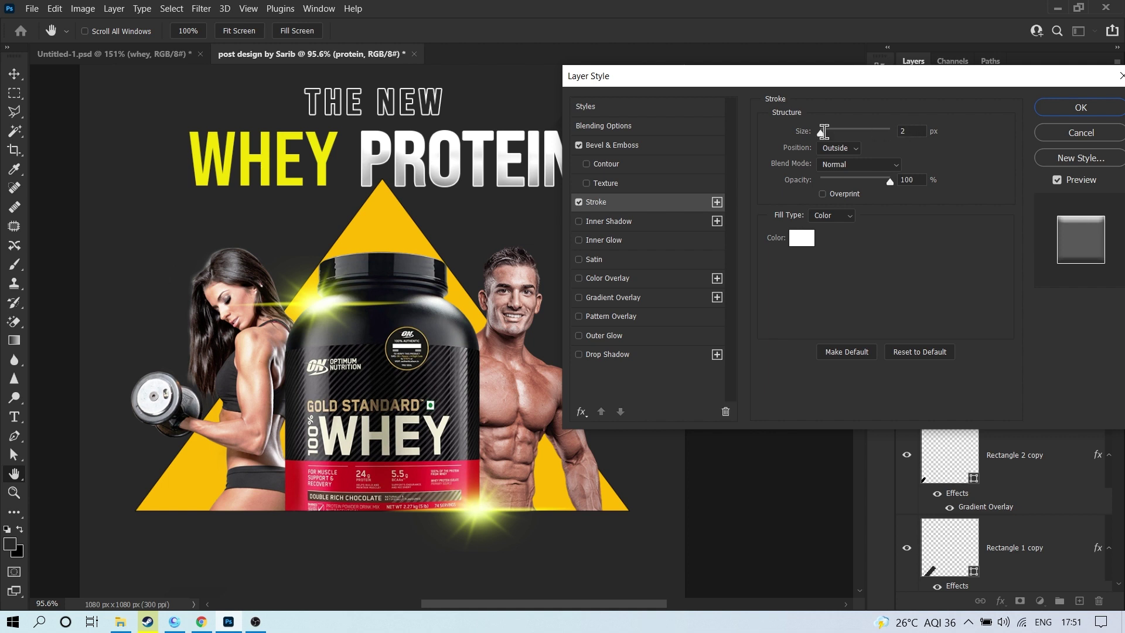
{"action": "left_click", "coordinate": [914, 131]}
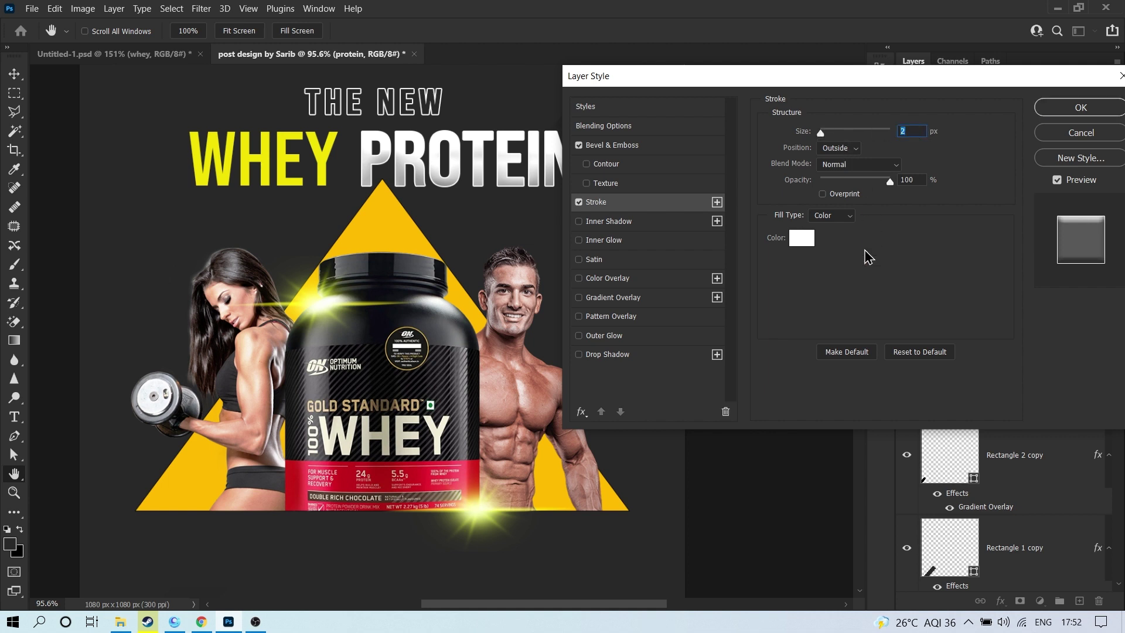
{"action": "left_click", "coordinate": [806, 244]}
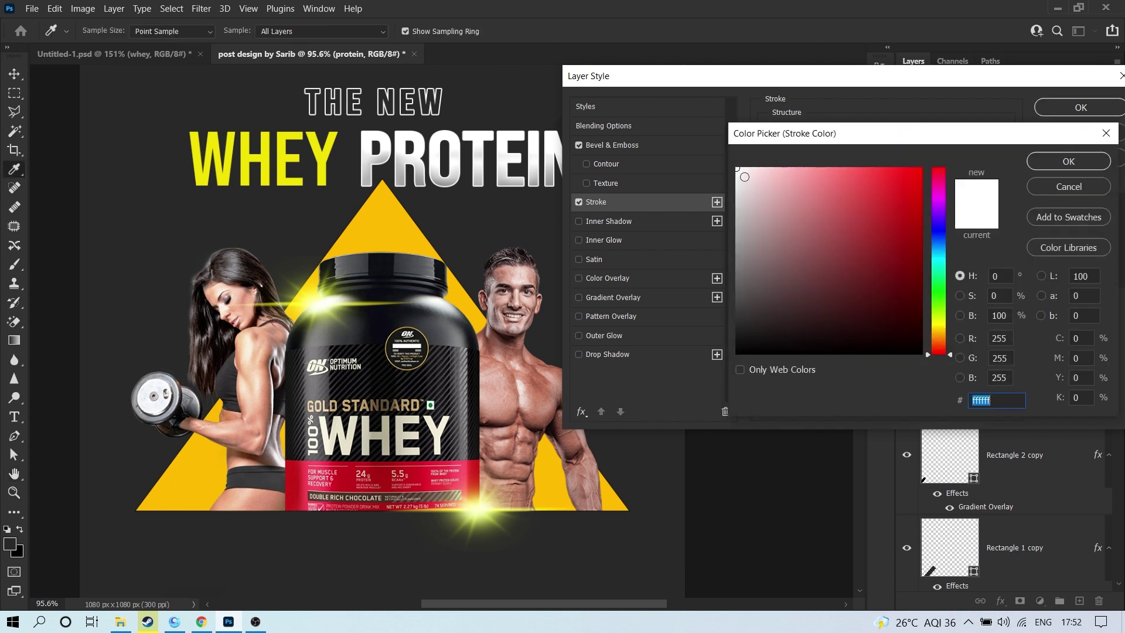
{"action": "left_click", "coordinate": [1069, 161]}
{"action": "left_click", "coordinate": [1081, 107]}
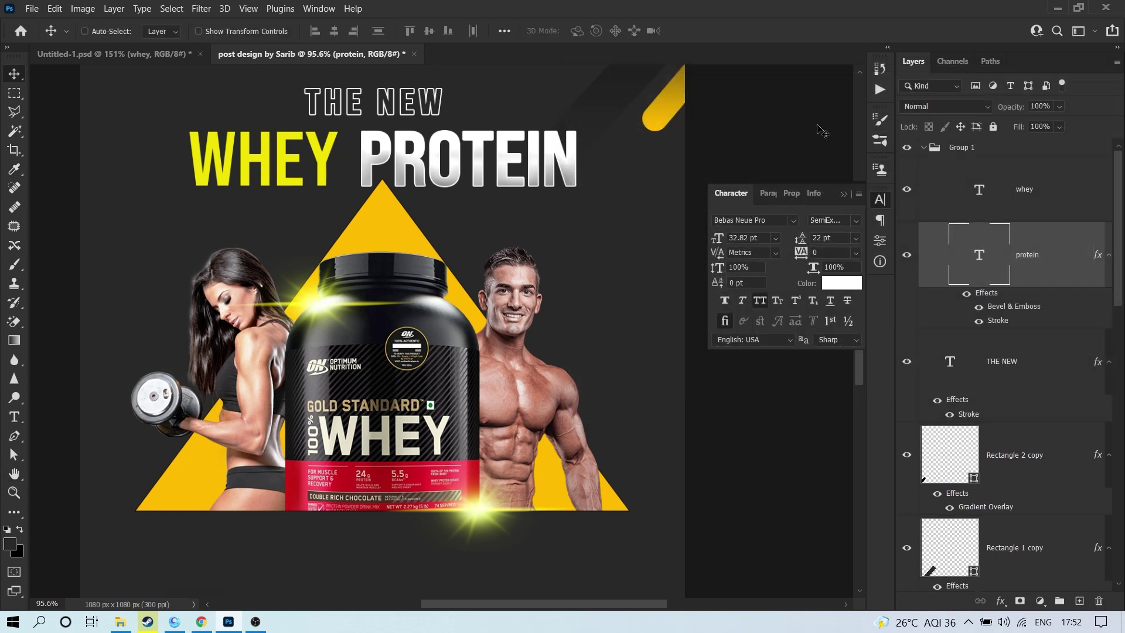
Step: Add a Bevel & Emboss effect with the Inner Bevel style to the "WHEY" text
{"action": "left_click_drag", "start_coordinate": [558, 163], "coordinate": [622, 205]}
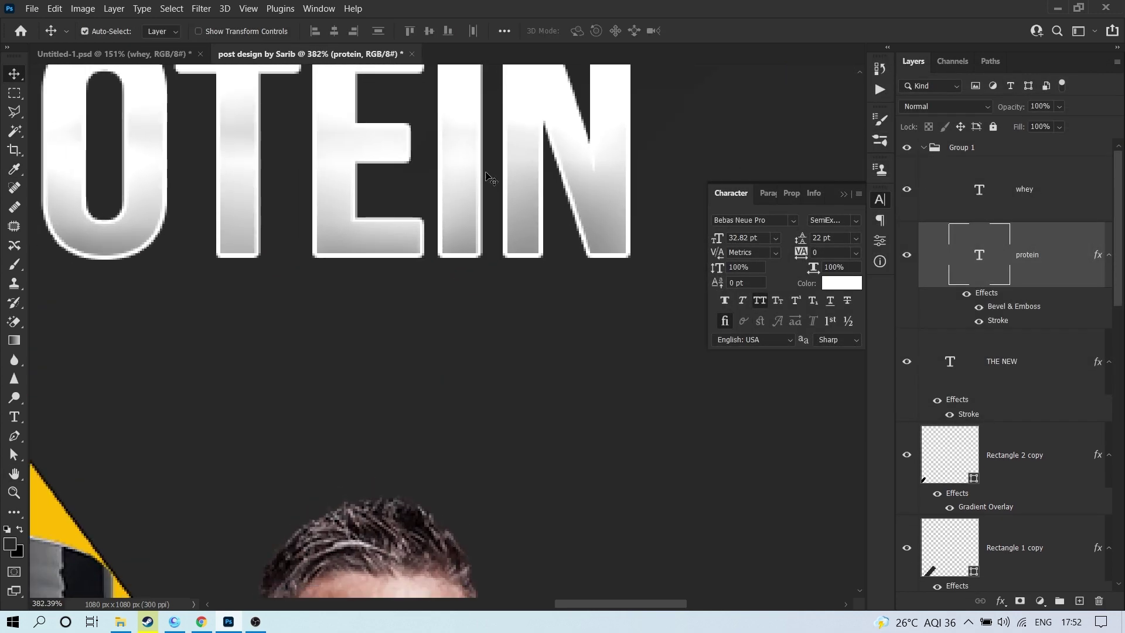
{"action": "scroll", "coordinate": [469, 215], "scroll_direction": "down", "scroll_amount": 5}
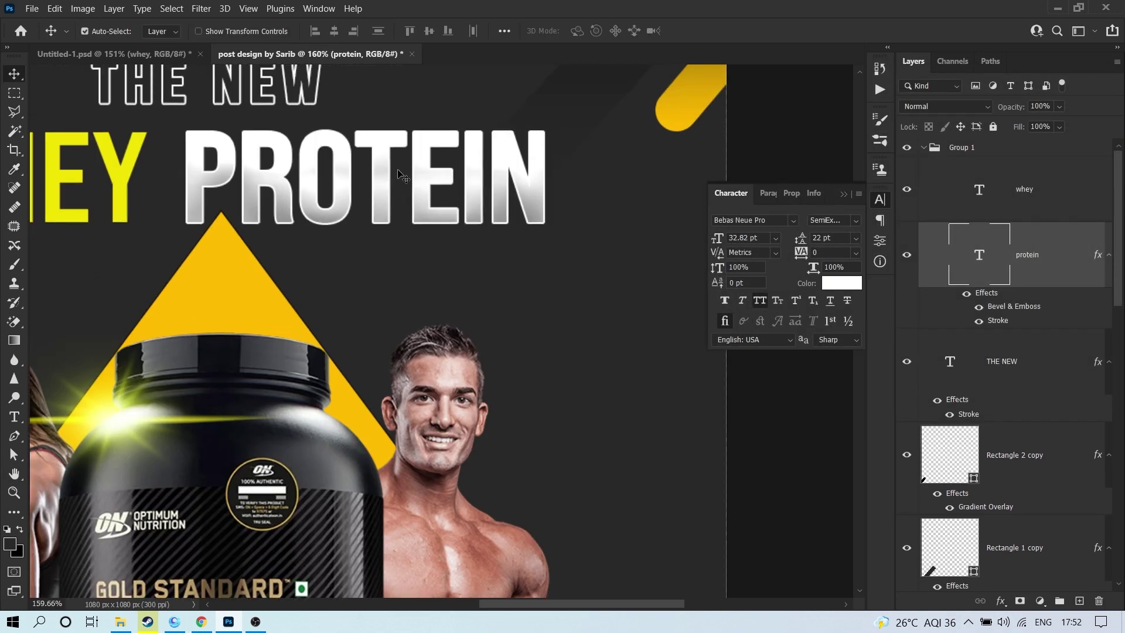
{"action": "left_click_drag", "start_coordinate": [329, 164], "coordinate": [449, 211]}
{"action": "left_click_drag", "start_coordinate": [321, 194], "coordinate": [368, 200]}
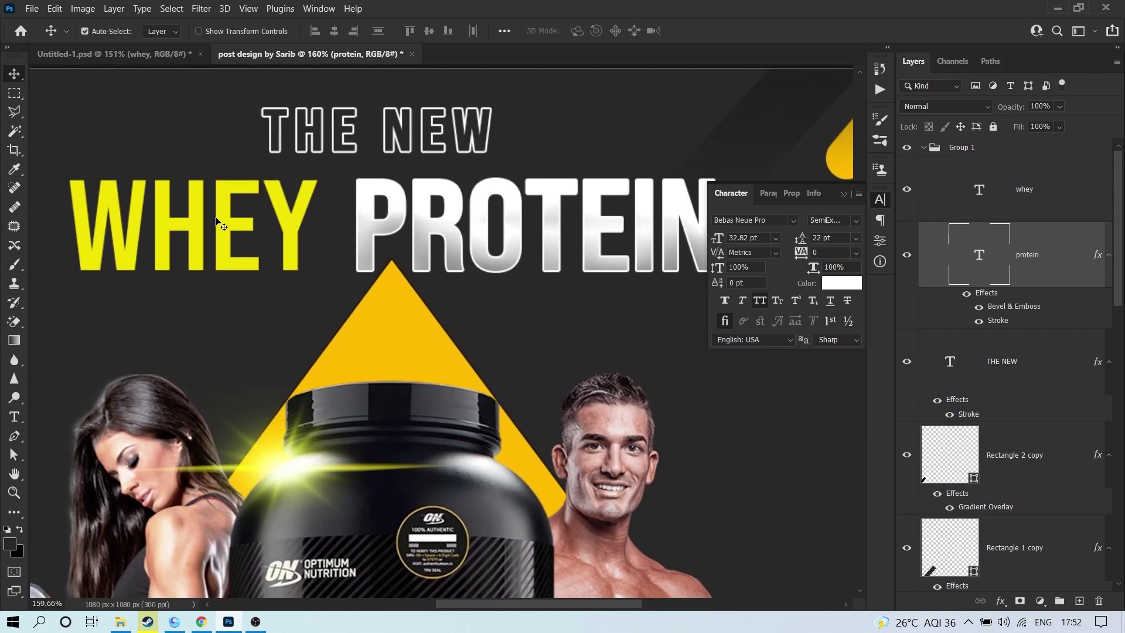
{"action": "left_click", "coordinate": [197, 214]}
{"action": "left_click", "coordinate": [1001, 601]}
{"action": "left_click", "coordinate": [1026, 485]}
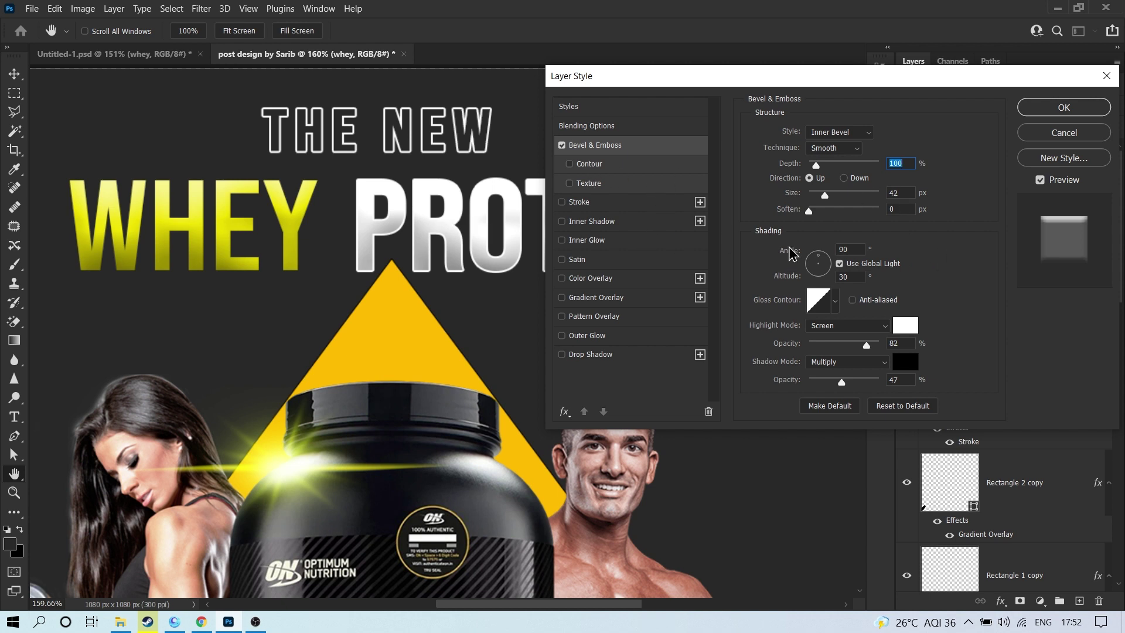
Step: Add a 2 px outside stroke to "WHEY" in yellow f1e201 sampled from its letters and apply the layer style
{"action": "left_click", "coordinate": [599, 203]}
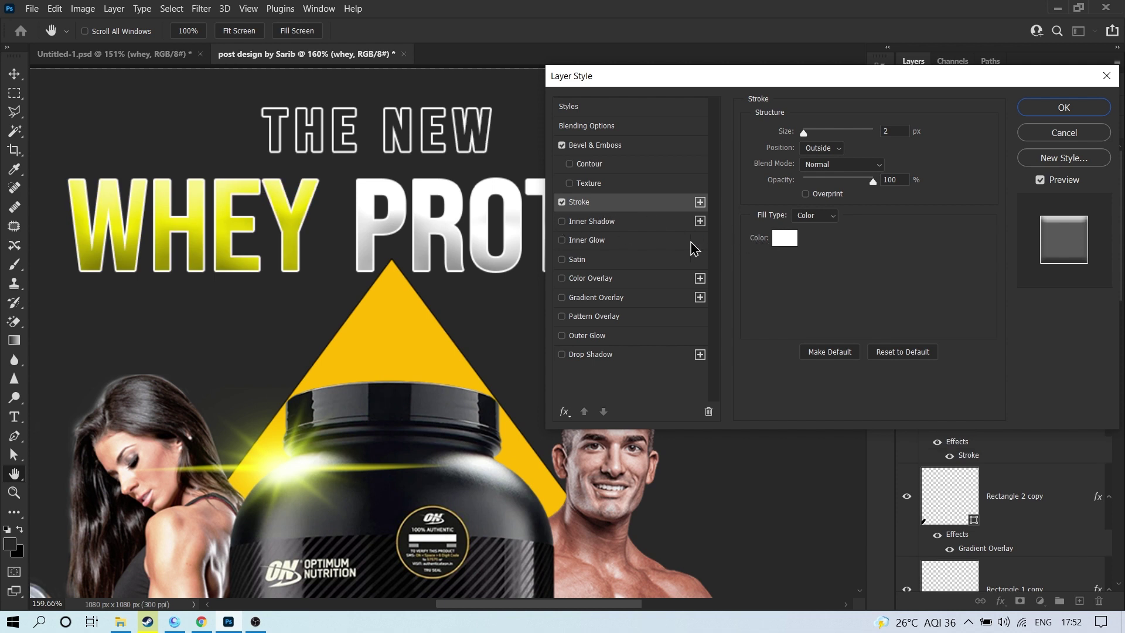
{"action": "left_click", "coordinate": [891, 134]}
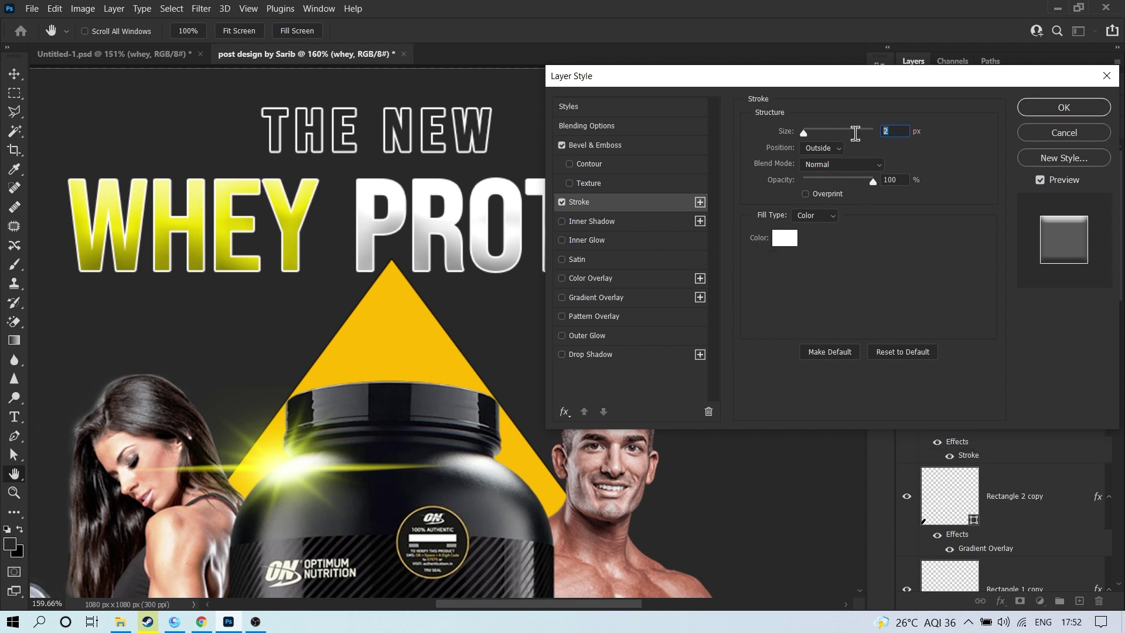
{"action": "left_click", "coordinate": [786, 246]}
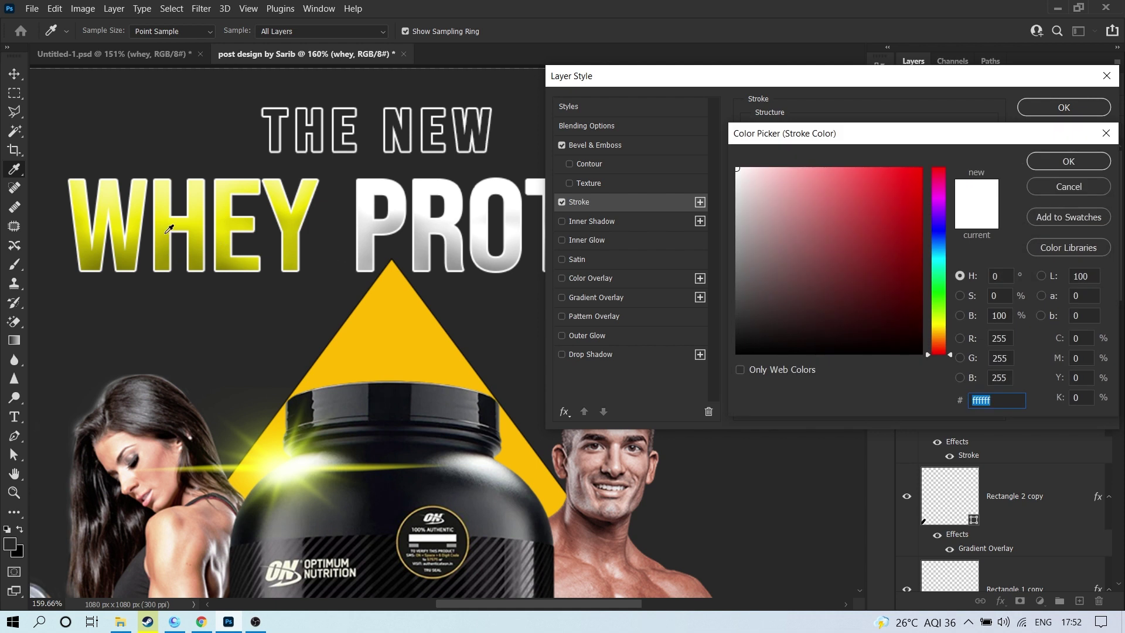
{"action": "left_click", "coordinate": [165, 254]}
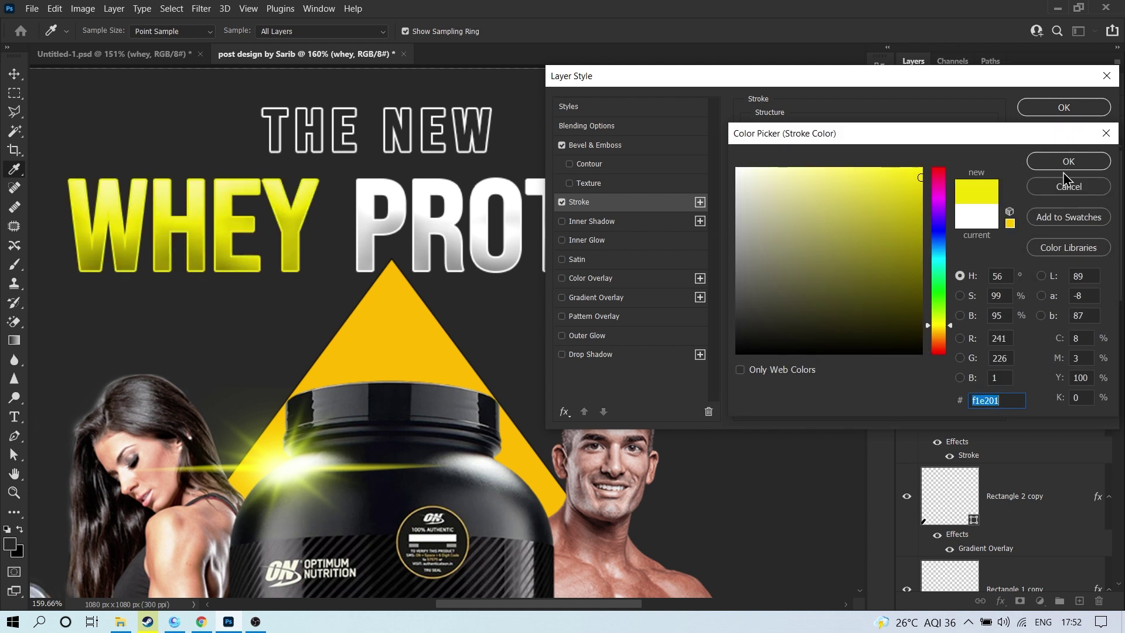
{"action": "left_click", "coordinate": [1035, 163]}
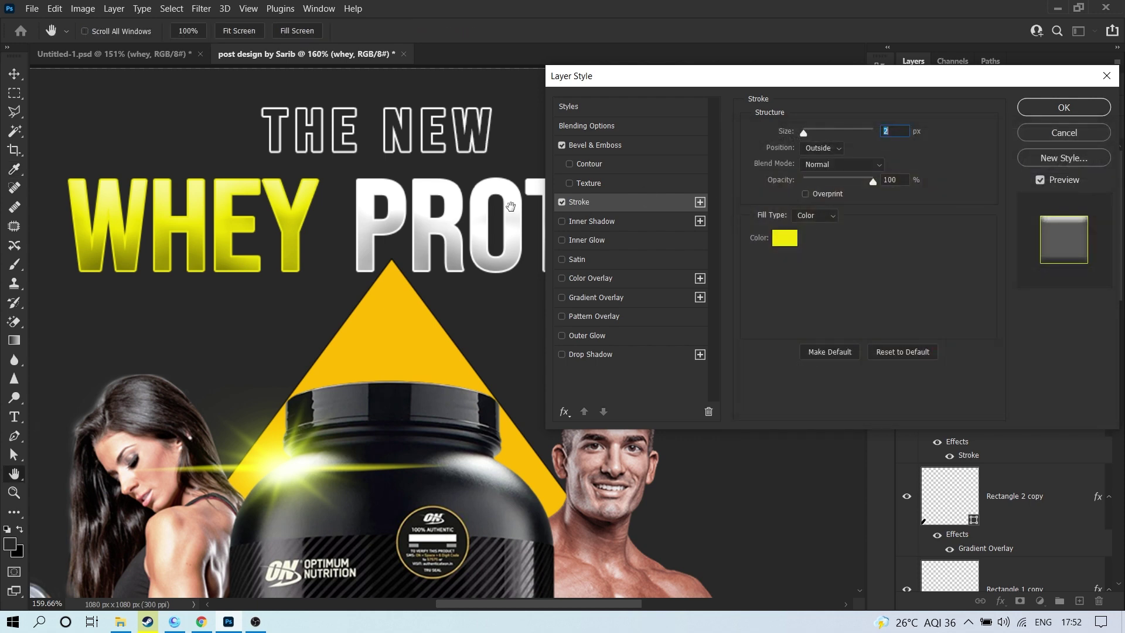
{"action": "left_click", "coordinate": [1061, 112]}
{"action": "key", "text": "ctrl+0"}
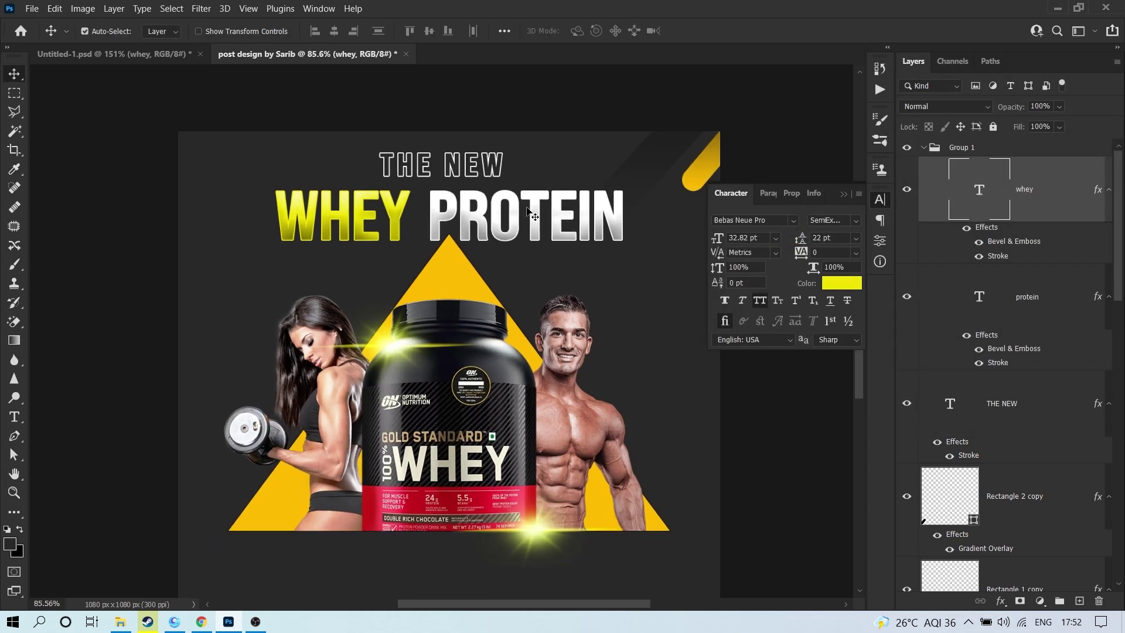
Step: Check the headline flare in Untitled-1.psd, then place the Pngtree hd lens flares image into the post design
{"action": "key", "text": "ctrl+Tab"}
{"action": "scroll", "coordinate": [439, 261], "scroll_direction": "up", "scroll_amount": 5}
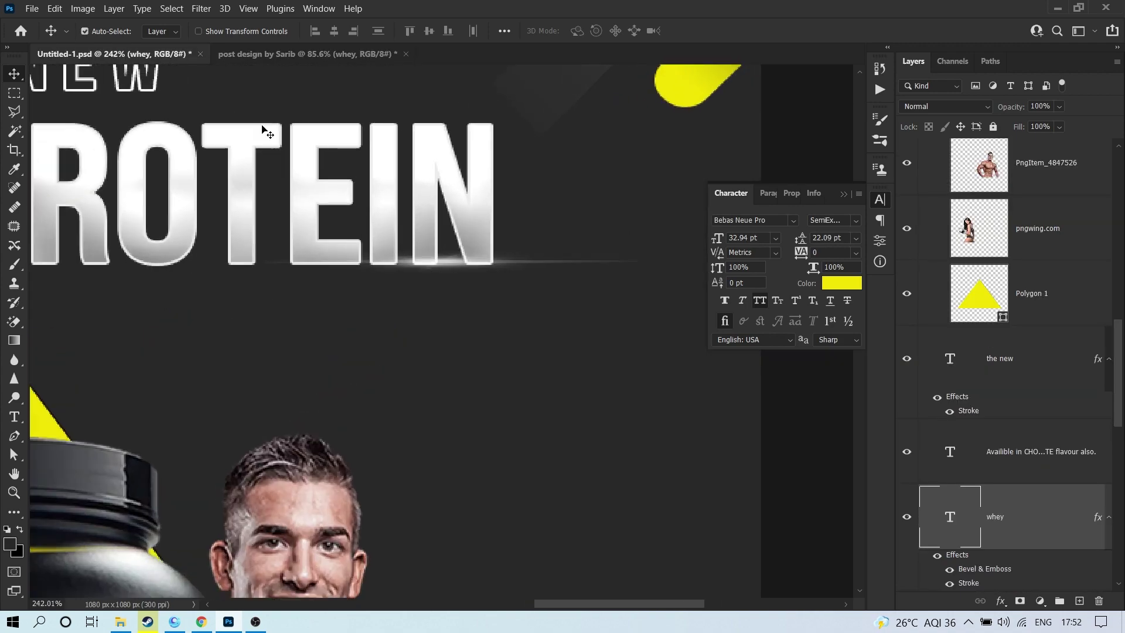
{"action": "key", "text": "ctrl+Tab"}
{"action": "key", "text": "alt+Tab"}
{"action": "left_click_drag", "start_coordinate": [331, 181], "coordinate": [577, 254]}
{"action": "left_click_drag", "start_coordinate": [496, 442], "coordinate": [485, 342]}
{"action": "left_click", "coordinate": [725, 30]}
Step: Rasterize the lens flare layer, delete the unwanted part with a rectangular selection, and deselect
{"action": "key", "text": "m"}
{"action": "left_click_drag", "start_coordinate": [333, 456], "coordinate": [523, 501]}
{"action": "right_click", "coordinate": [1027, 175]}
{"action": "left_click", "coordinate": [872, 273]}
{"action": "key", "text": "Delete"}
{"action": "key", "text": "ctrl+d"}
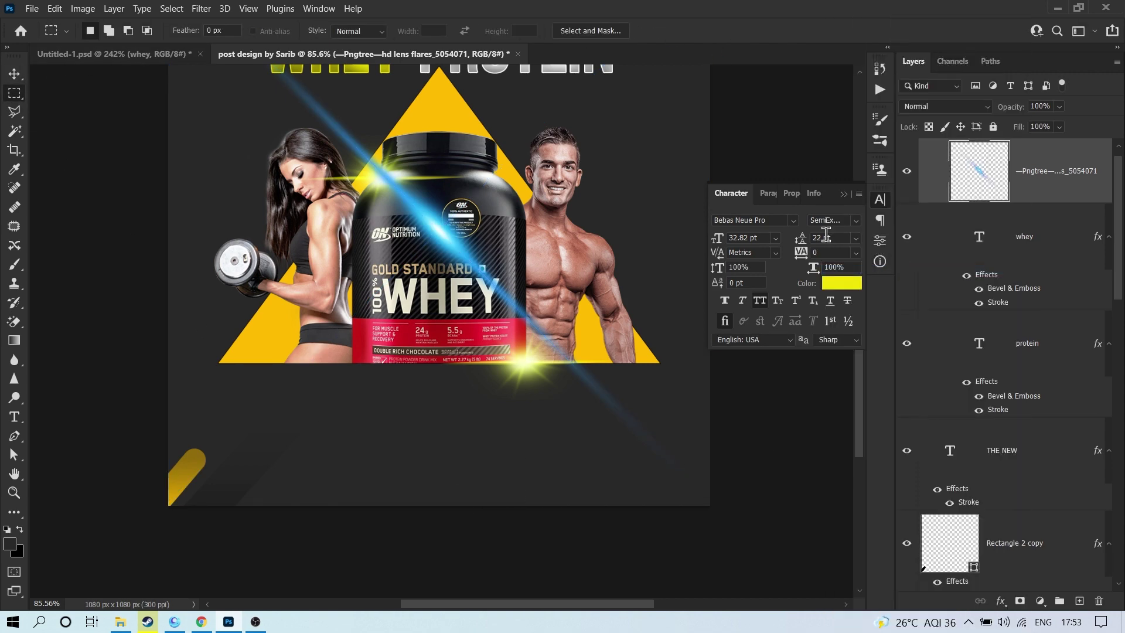
Step: Rotate the diagonal blue flare with Free Transform until its streak lies horizontal
{"action": "key", "text": "v"}
{"action": "key", "text": "ctrl+t"}
{"action": "left_click_drag", "start_coordinate": [706, 529], "coordinate": [708, 234]}
{"action": "key", "text": "Return"}
Step: Scale down the blue flare and position it along the lower edge of the last letters of "PROTEIN"
{"action": "left_click_drag", "start_coordinate": [55, 230], "coordinate": [239, 398]}
{"action": "left_click_drag", "start_coordinate": [461, 360], "coordinate": [617, 199]}
{"action": "scroll", "coordinate": [576, 204], "scroll_direction": "up", "scroll_amount": 5}
{"action": "key", "text": "ctrl+t"}
{"action": "left_click_drag", "start_coordinate": [205, 183], "coordinate": [322, 198]}
{"action": "key", "text": "Return"}
{"action": "left_click_drag", "start_coordinate": [536, 215], "coordinate": [519, 215]}
{"action": "scroll", "coordinate": [530, 246], "scroll_direction": "down", "scroll_amount": 3}
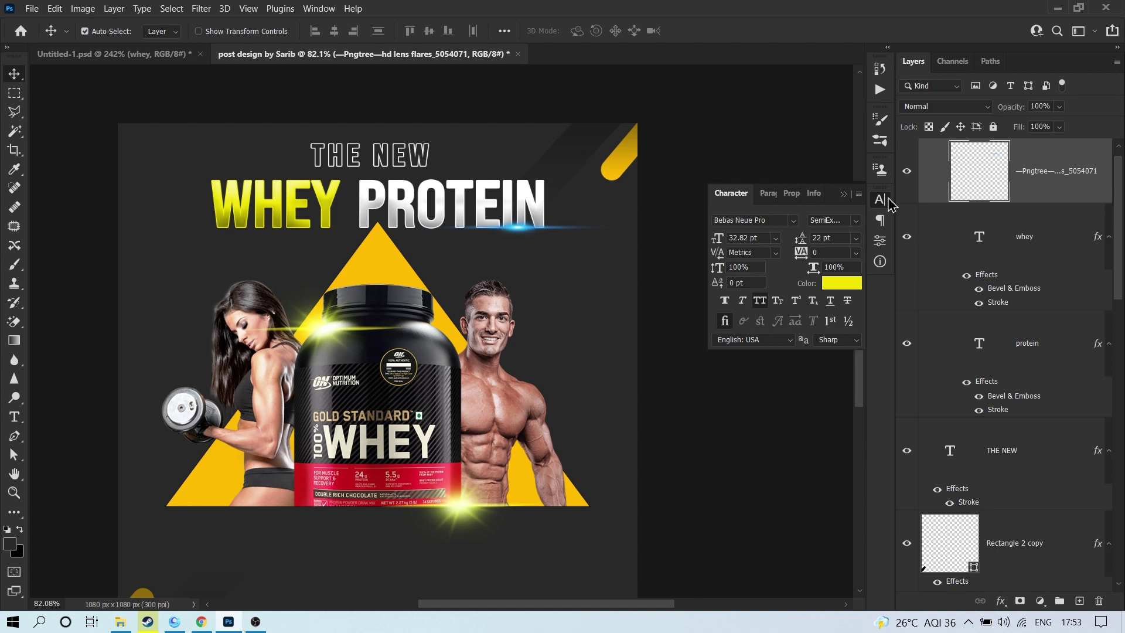
{"action": "left_click", "coordinate": [907, 170]}
{"action": "left_click", "coordinate": [906, 171]}
Step: Clip a Hue/Saturation adjustment to the blue flare with Saturation -81 and Lightness +33
{"action": "left_click", "coordinate": [1036, 602]}
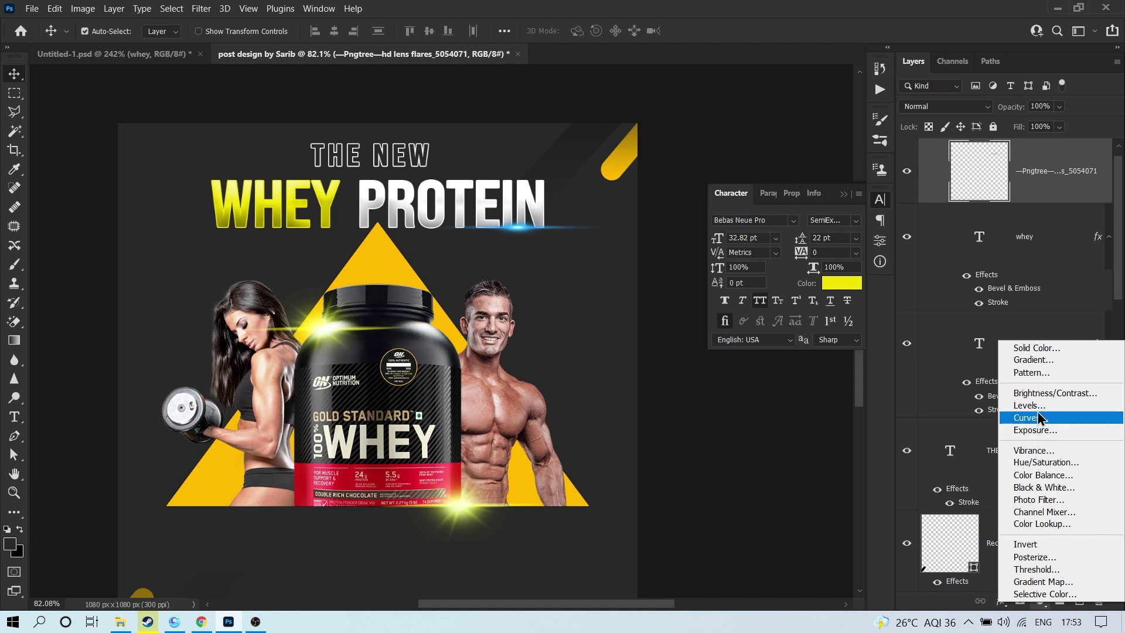
{"action": "left_click", "coordinate": [1049, 462]}
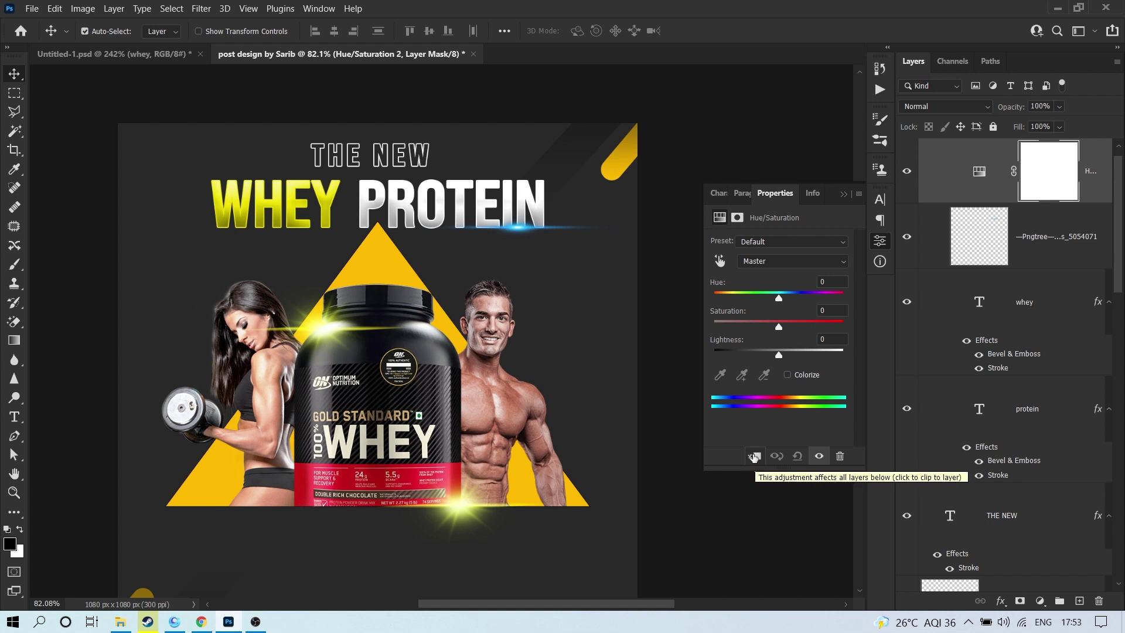
{"action": "left_click", "coordinate": [754, 456]}
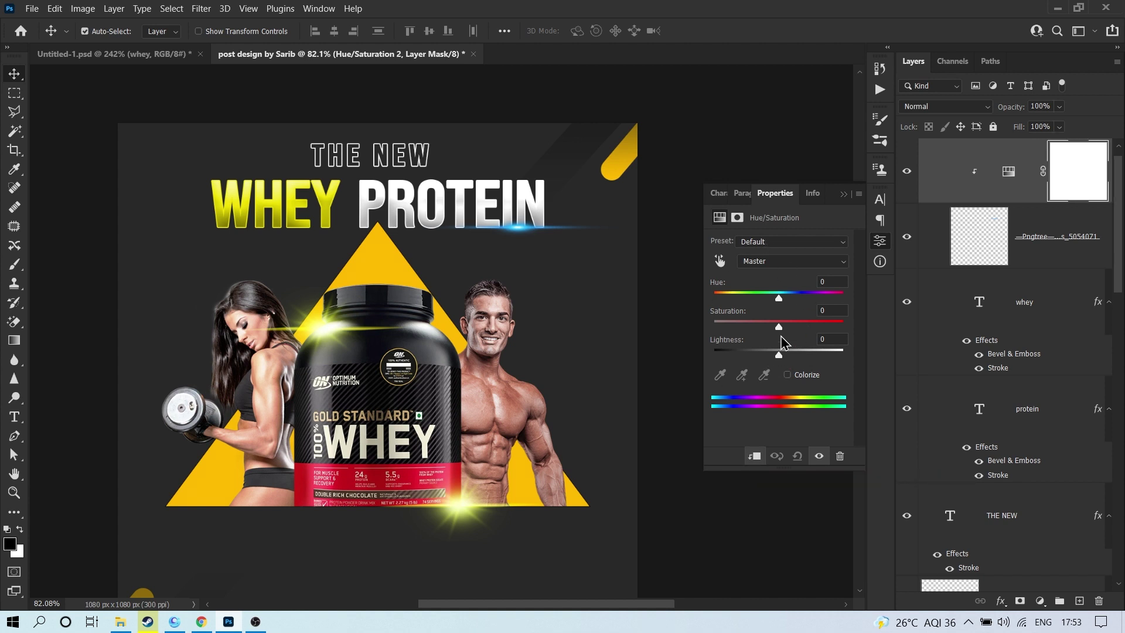
{"action": "left_click_drag", "start_coordinate": [776, 330], "coordinate": [673, 328]}
{"action": "left_click_drag", "start_coordinate": [577, 231], "coordinate": [600, 246]}
{"action": "mouse_move", "coordinate": [714, 328]}
{"action": "left_mouse_down"}
{"action": "mouse_move", "coordinate": [740, 331]}
{"action": "mouse_move", "coordinate": [727, 333]}
{"action": "left_mouse_up"}
{"action": "left_click_drag", "start_coordinate": [786, 358], "coordinate": [798, 356]}
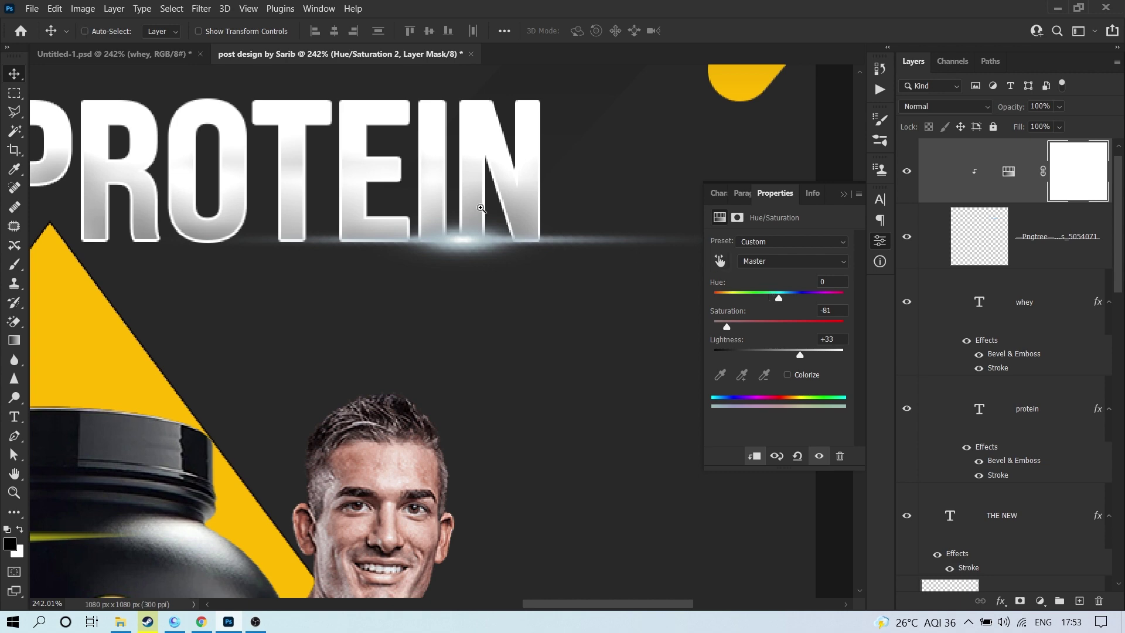
{"action": "scroll", "coordinate": [483, 210], "scroll_direction": "down", "scroll_amount": 5}
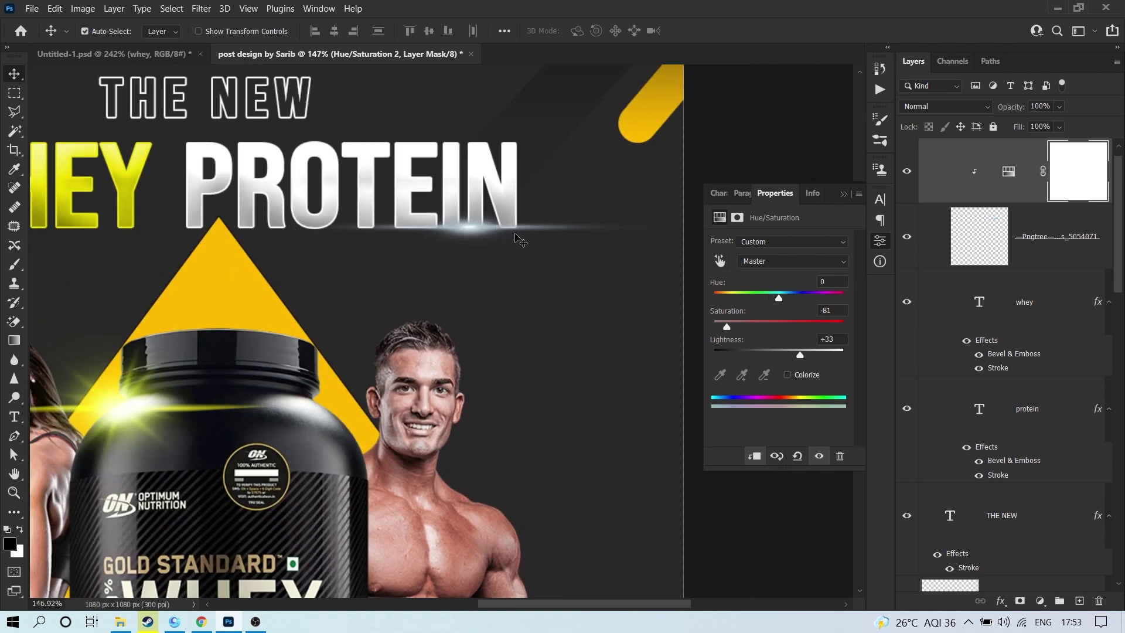
{"action": "left_click_drag", "start_coordinate": [444, 218], "coordinate": [494, 247]}
{"action": "left_click_drag", "start_coordinate": [499, 210], "coordinate": [483, 211]}
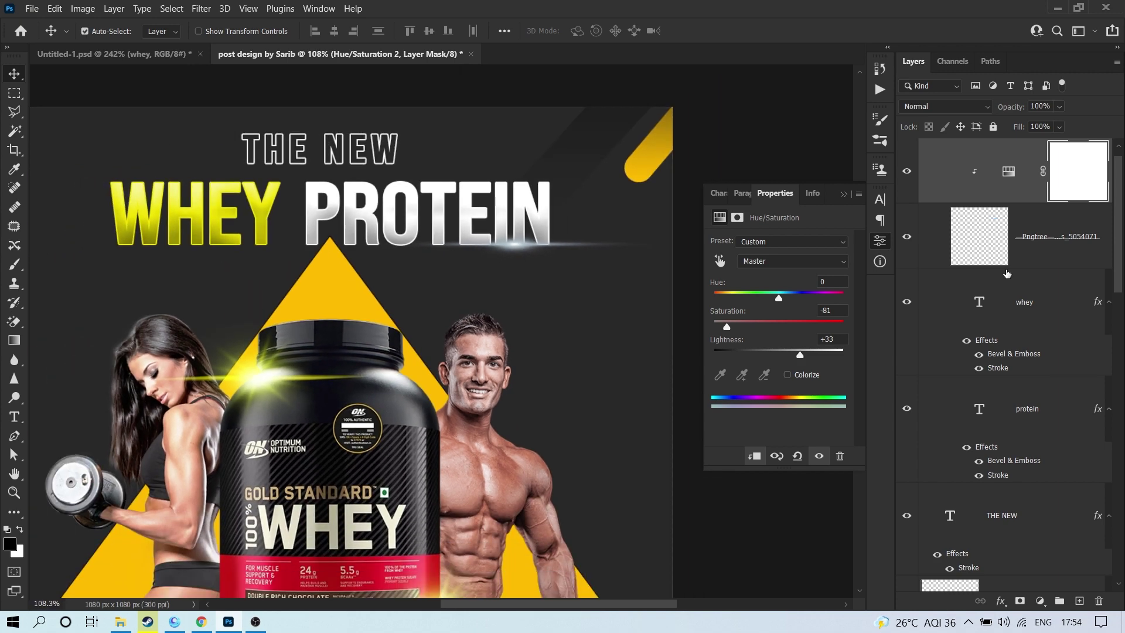
Step: Duplicate the flare together with its Hue/Saturation adjustment and move the copy to the upper-left corner of "WHEY"
{"action": "left_click", "coordinate": [1008, 171]}
{"action": "left_click", "coordinate": [844, 193]}
{"action": "left_click_drag", "start_coordinate": [564, 230], "coordinate": [643, 234]}
{"action": "left_click_drag", "start_coordinate": [643, 314], "coordinate": [782, 314]}
{"action": "left_click_drag", "start_coordinate": [568, 334], "coordinate": [468, 346]}
{"action": "left_click", "coordinate": [1008, 186], "text": "shift"}
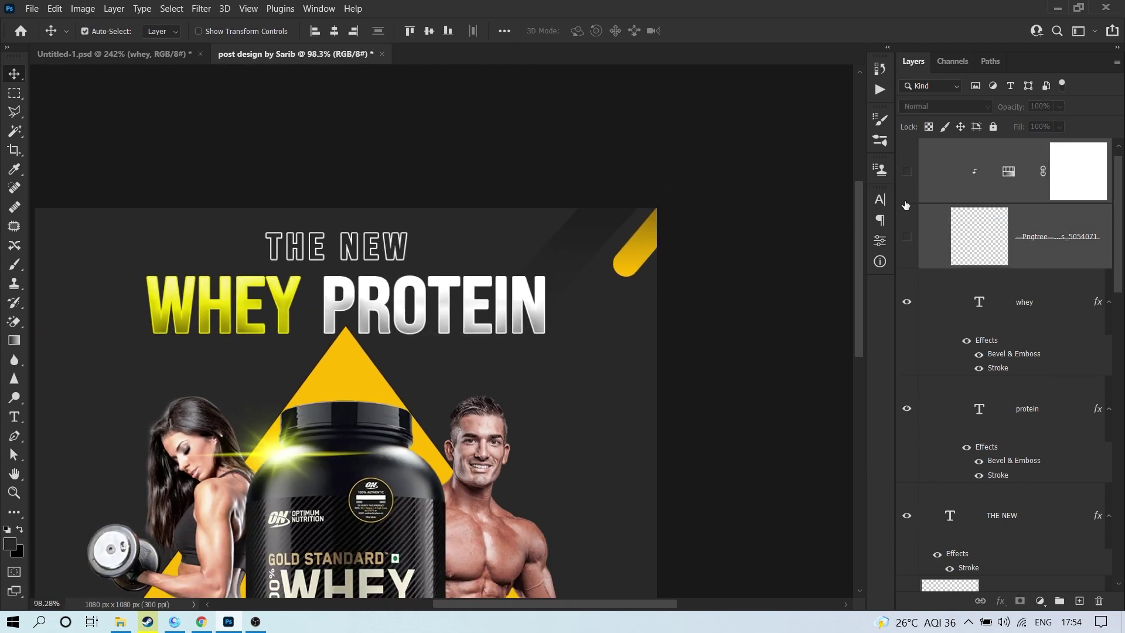
{"action": "key", "text": "ctrl+j"}
{"action": "left_click_drag", "start_coordinate": [561, 362], "coordinate": [168, 307]}
{"action": "left_click", "coordinate": [402, 321], "text": "ctrl"}
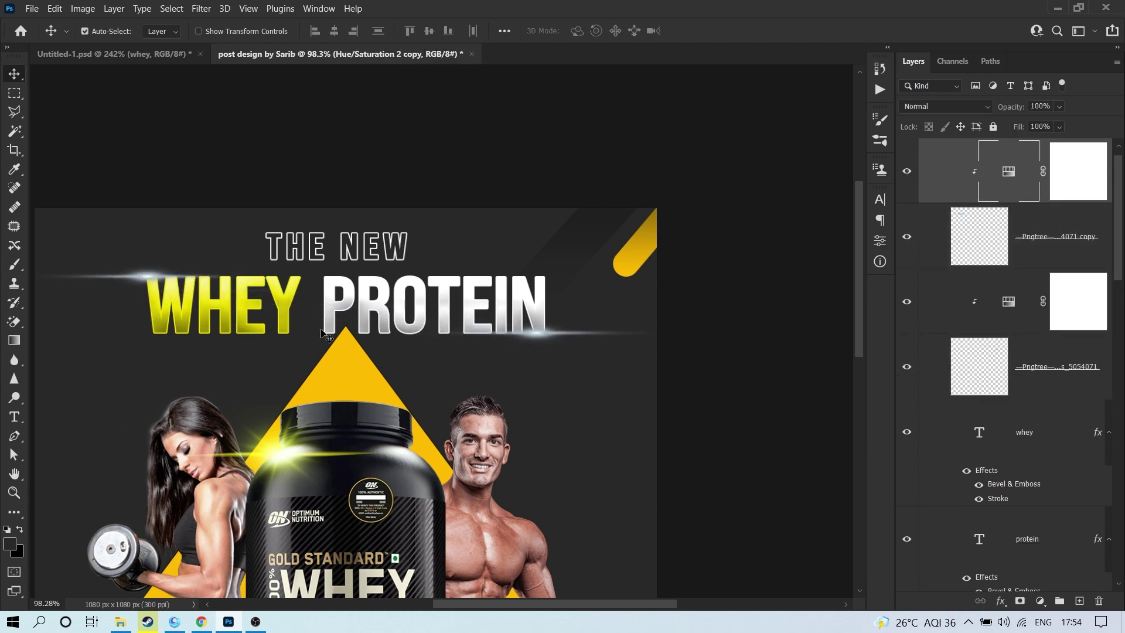
Step: Set the copied flare's Hue/Saturation adjustment to Hue -135 and Saturation +13 for a yellow-green tint
{"action": "double_click", "coordinate": [1006, 188]}
{"action": "left_click_drag", "start_coordinate": [726, 326], "coordinate": [782, 328]}
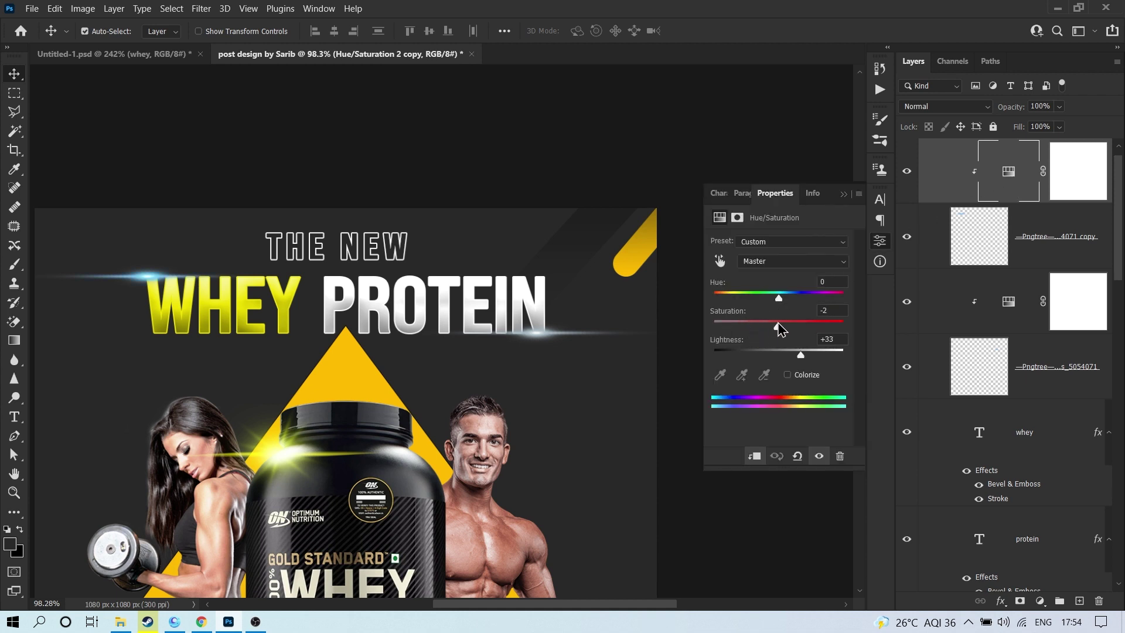
{"action": "left_click", "coordinate": [779, 326]}
{"action": "left_click_drag", "start_coordinate": [778, 299], "coordinate": [787, 328]}
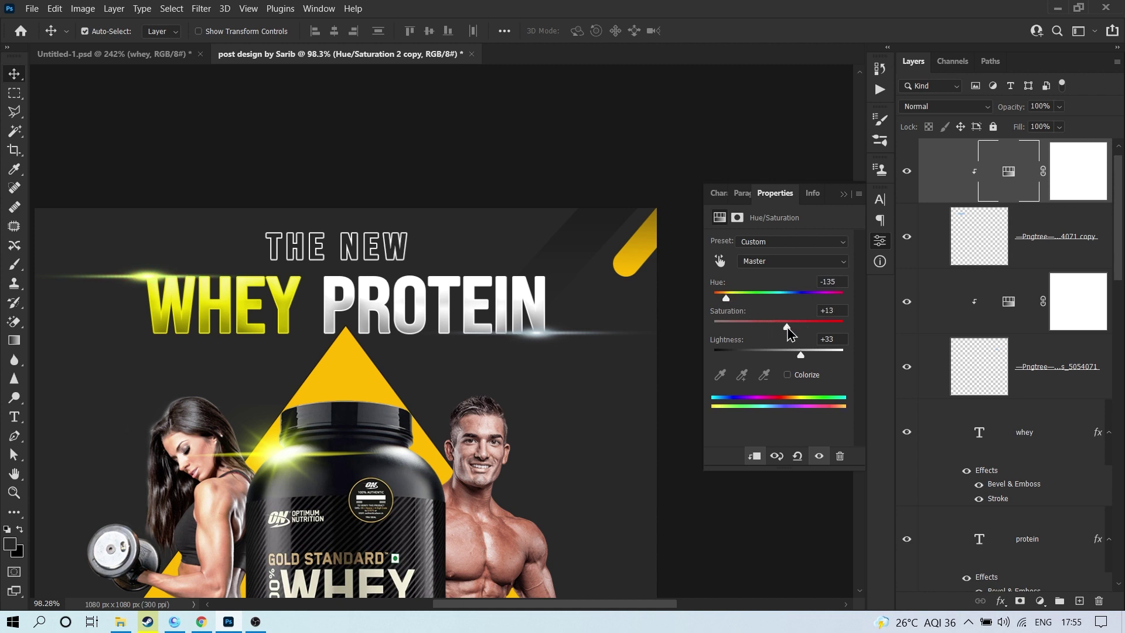
Step: Copy the "AVAILIBLE IN CHOCOLATE FLAVOUR ALSO." text, divider line and Lorem ipsum paragraph from Untitled-1 into the post, centred beneath the triangle
{"action": "left_click", "coordinate": [843, 193]}
{"action": "scroll", "coordinate": [457, 372], "scroll_direction": "down", "scroll_amount": 3}
{"action": "scroll", "coordinate": [457, 372], "scroll_direction": "down", "scroll_amount": 3}
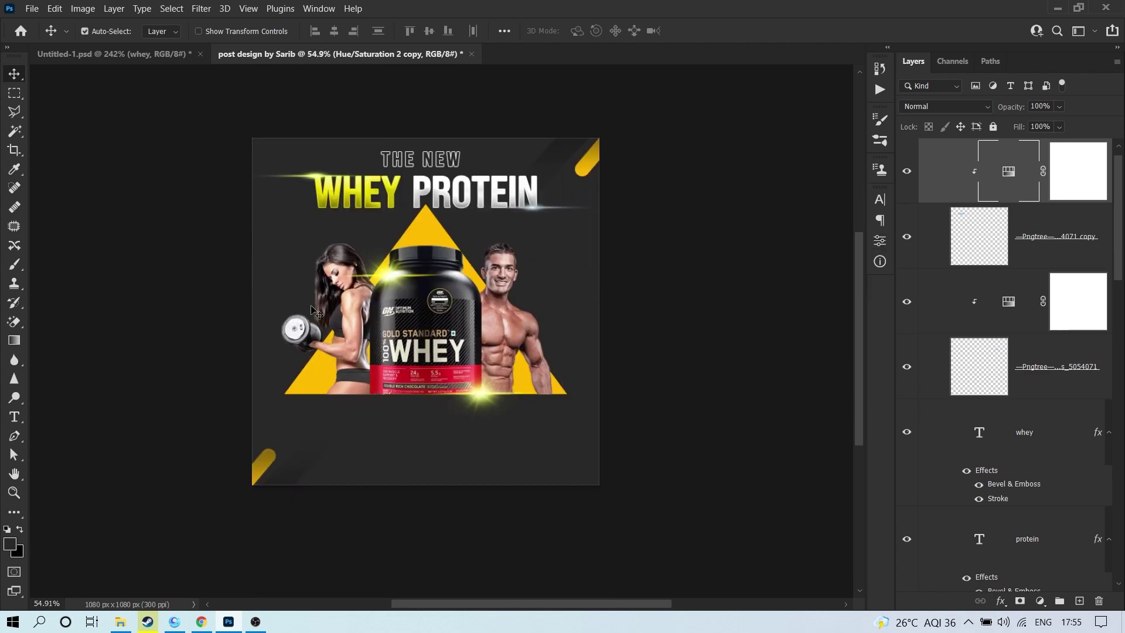
{"action": "left_click", "coordinate": [136, 54]}
{"action": "scroll", "coordinate": [468, 338], "scroll_direction": "down", "scroll_amount": 5}
{"action": "scroll", "coordinate": [468, 338], "scroll_direction": "down", "scroll_amount": 4}
{"action": "left_click_drag", "start_coordinate": [642, 531], "coordinate": [459, 399]}
{"action": "left_click_drag", "start_coordinate": [542, 339], "coordinate": [521, 384]}
{"action": "key", "text": "ctrl"}
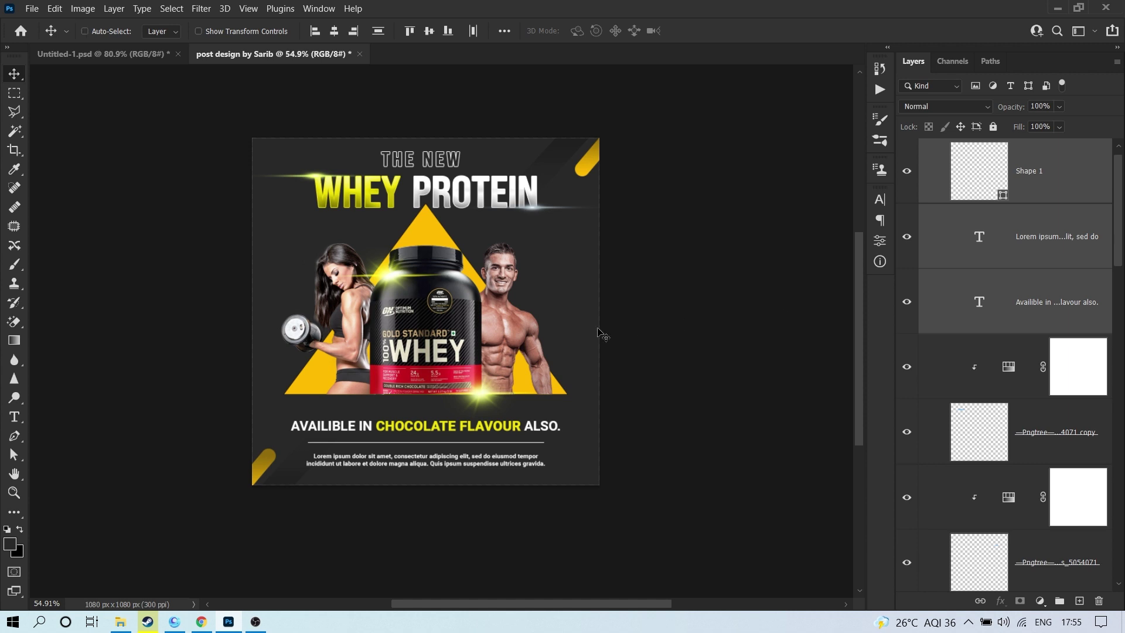
{"action": "key", "text": "ctrl+a"}
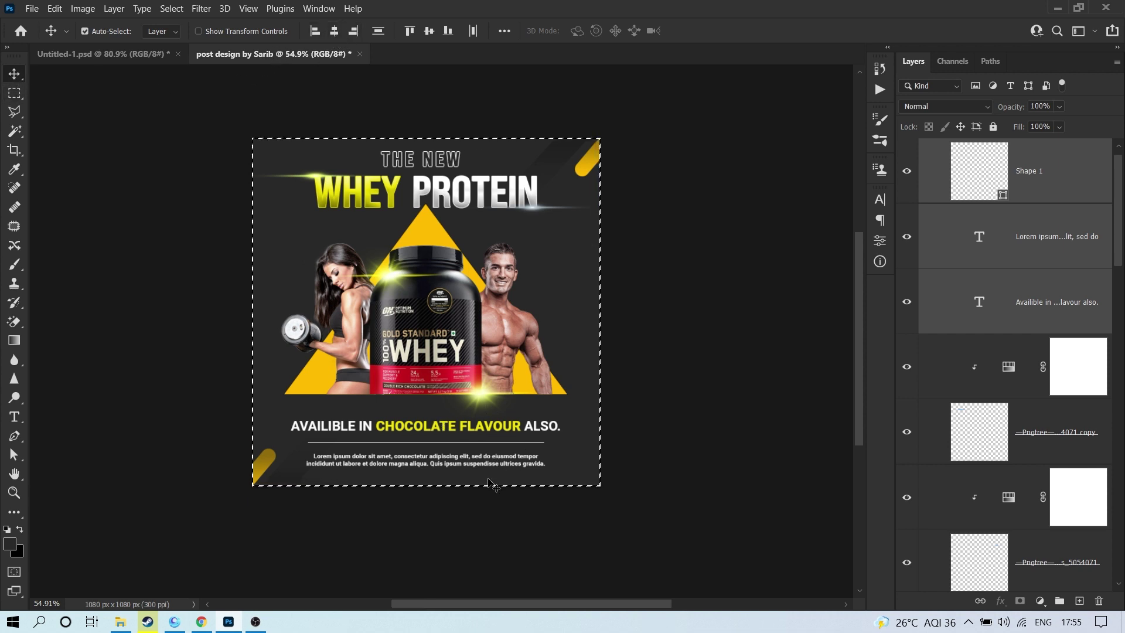
{"action": "key", "text": "ctrl"}
{"action": "key", "text": "ctrl+d"}
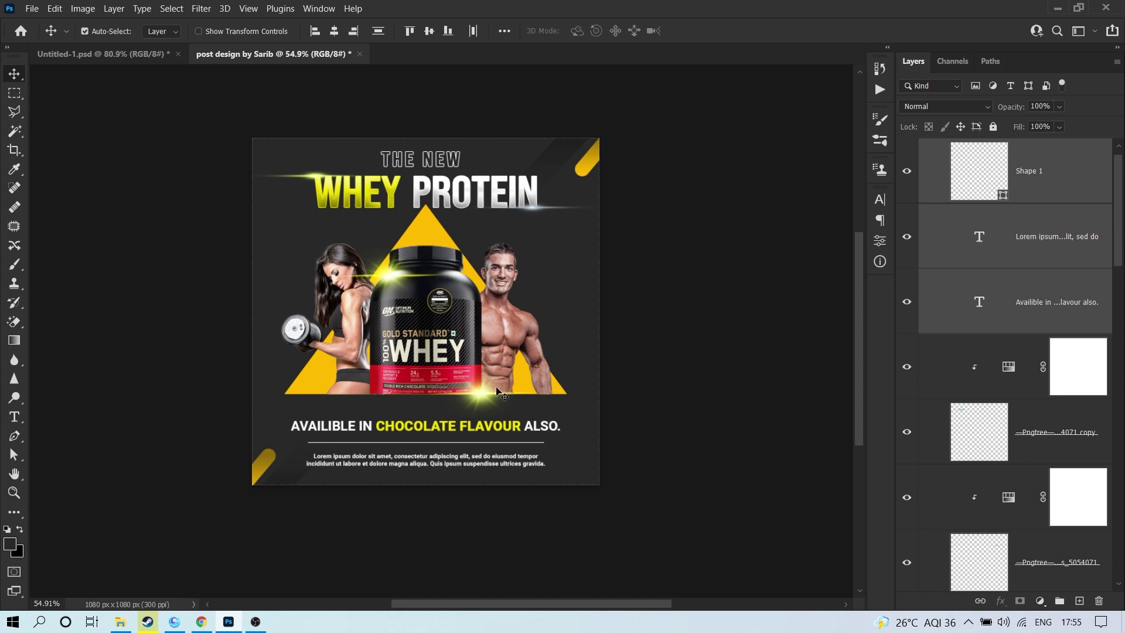
Step: Scale the jar, fitness models, yellow triangle and flares down slightly together about their centre
{"action": "left_click_drag", "start_coordinate": [172, 248], "coordinate": [644, 401]}
{"action": "key", "text": "ctrl+t"}
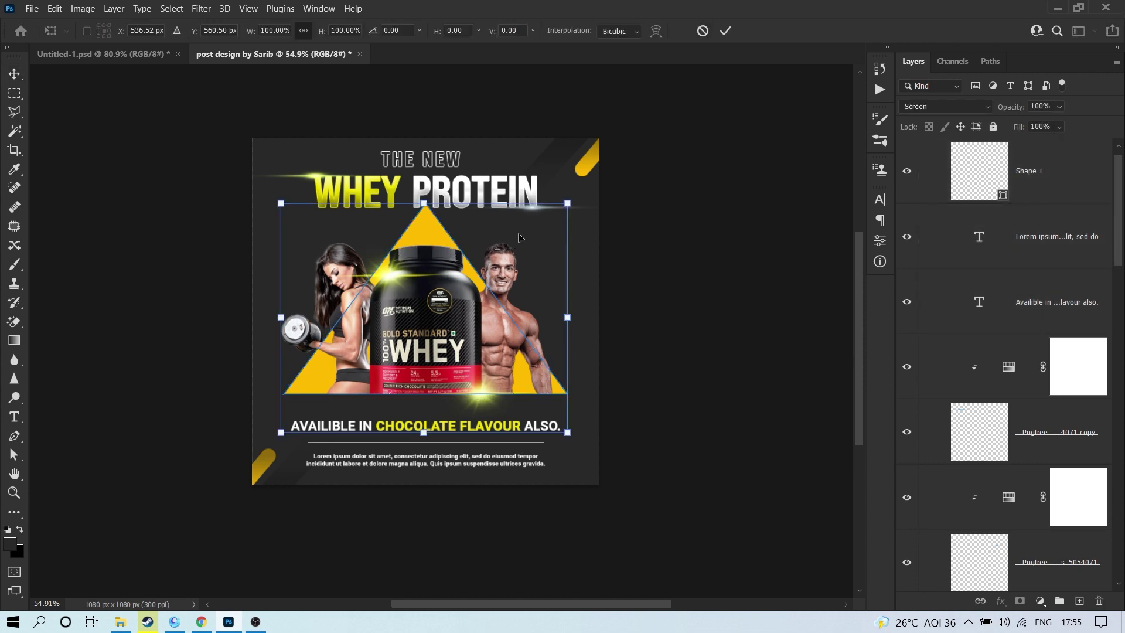
{"action": "left_click_drag", "start_coordinate": [570, 201], "coordinate": [557, 212]}
{"action": "key", "text": "Return"}
{"action": "left_click_drag", "start_coordinate": [584, 252], "coordinate": [584, 256]}
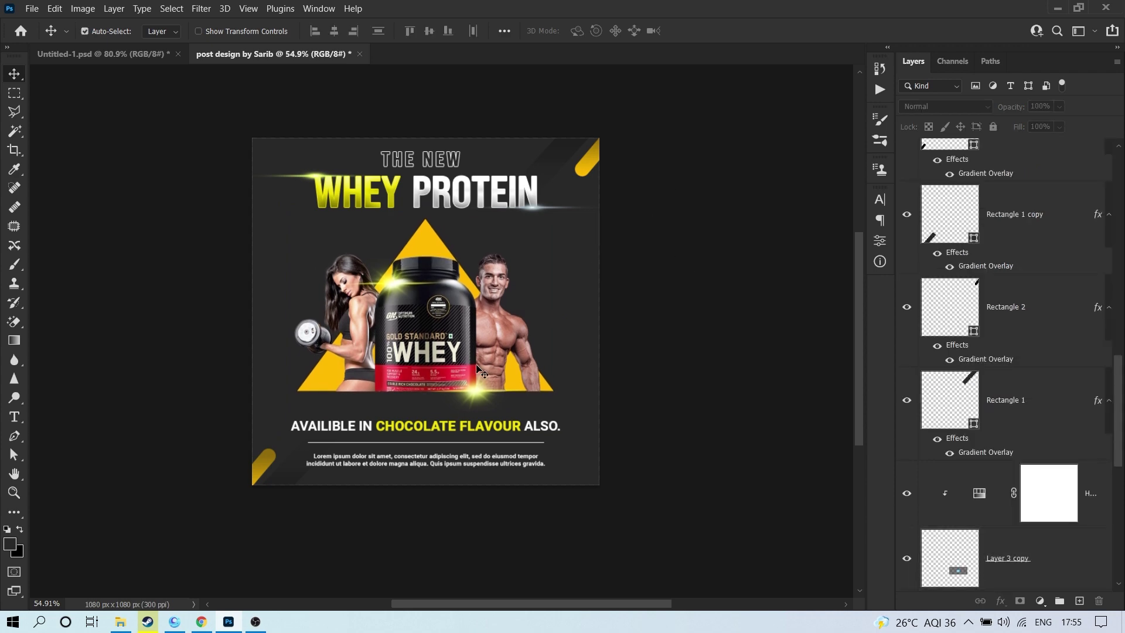
Step: Lighten the dark bar in the lower-left corner by setting the end stop of its Gradient Overlay to 4e4e4e
{"action": "scroll", "coordinate": [265, 506], "scroll_direction": "up", "scroll_amount": 1}
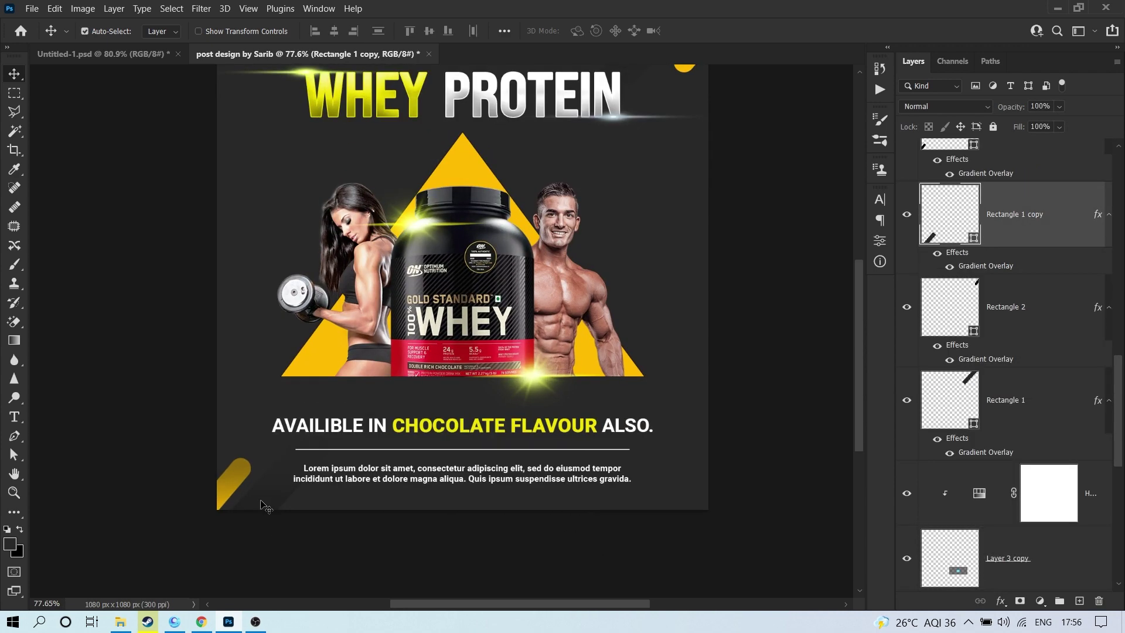
{"action": "double_click", "coordinate": [984, 267]}
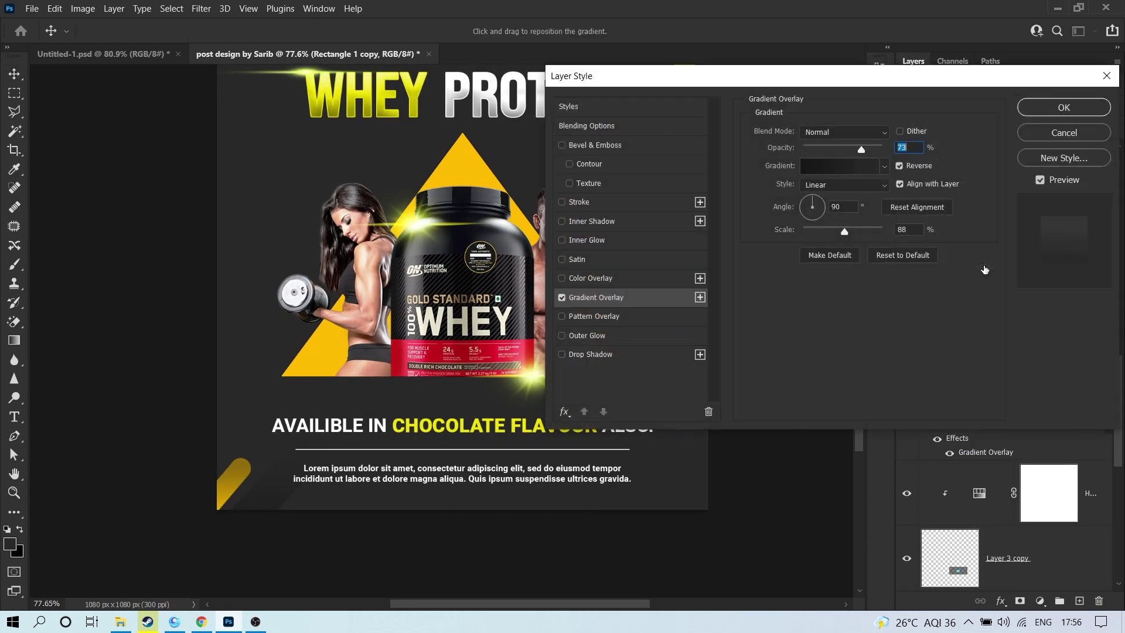
{"action": "left_click", "coordinate": [823, 168]}
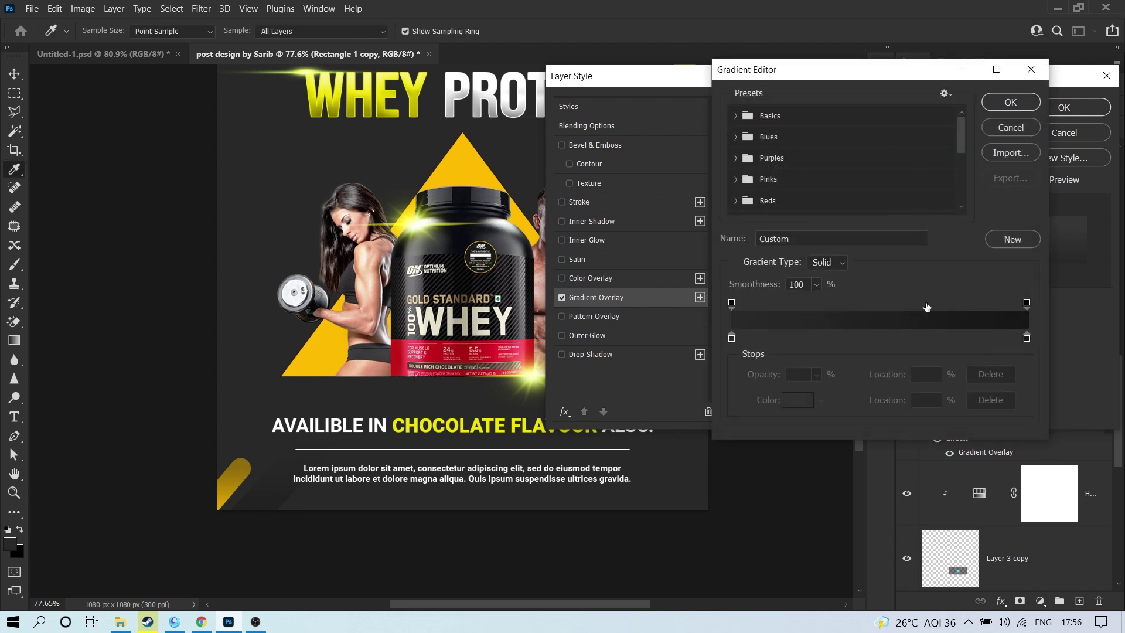
{"action": "left_click", "coordinate": [1026, 339]}
{"action": "left_click", "coordinate": [804, 402]}
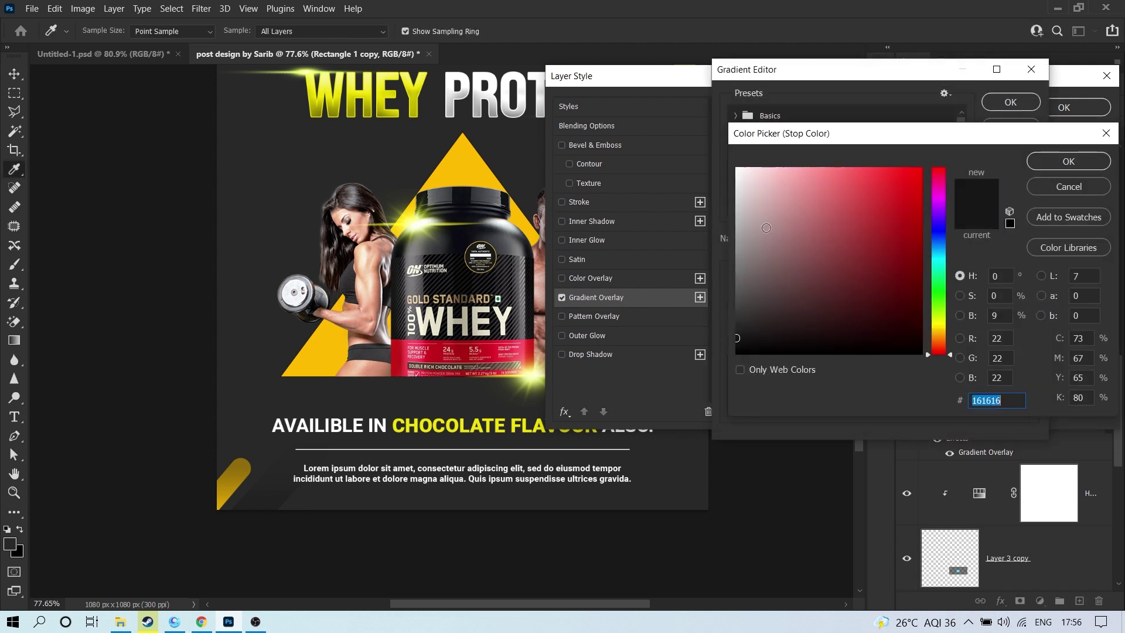
{"action": "left_click", "coordinate": [736, 297]}
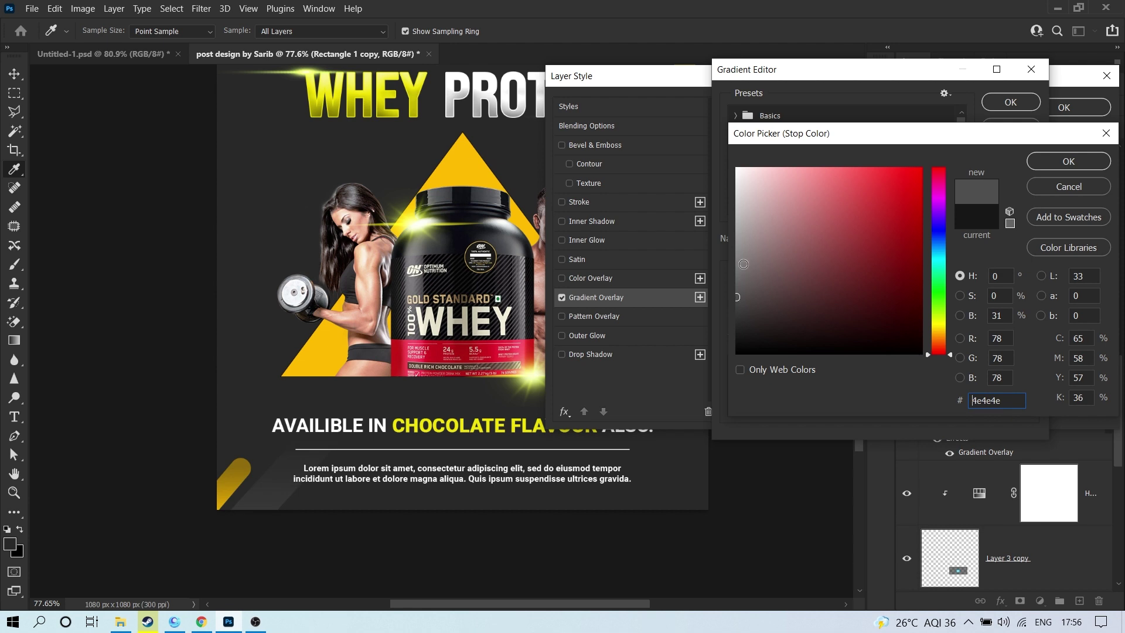
{"action": "left_click", "coordinate": [734, 297]}
{"action": "left_click", "coordinate": [1041, 167]}
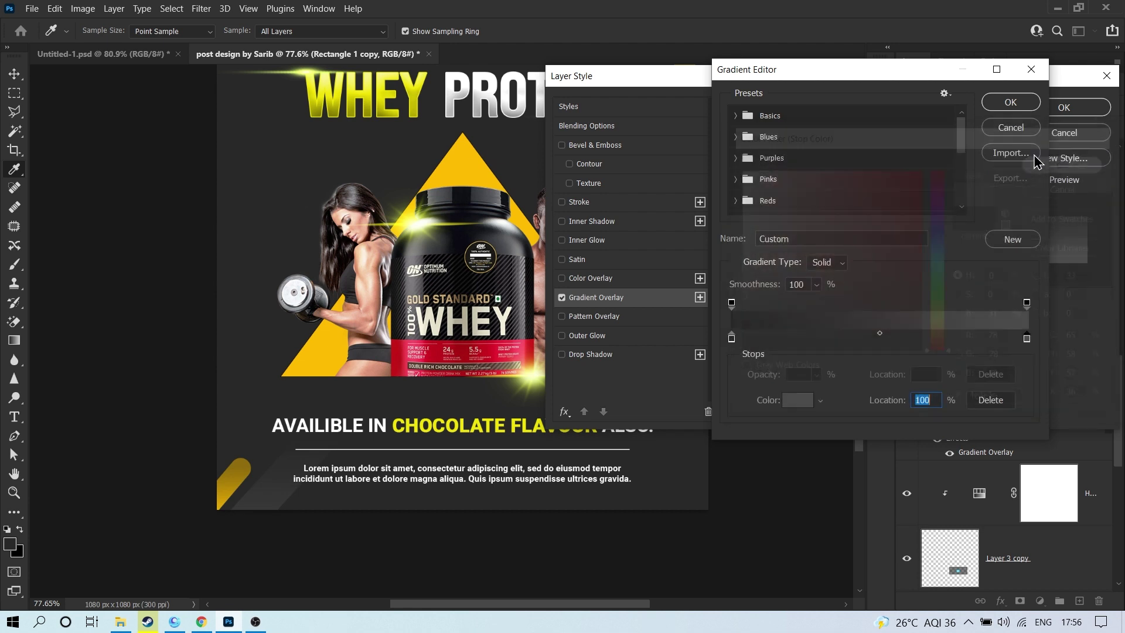
{"action": "left_click", "coordinate": [1009, 103]}
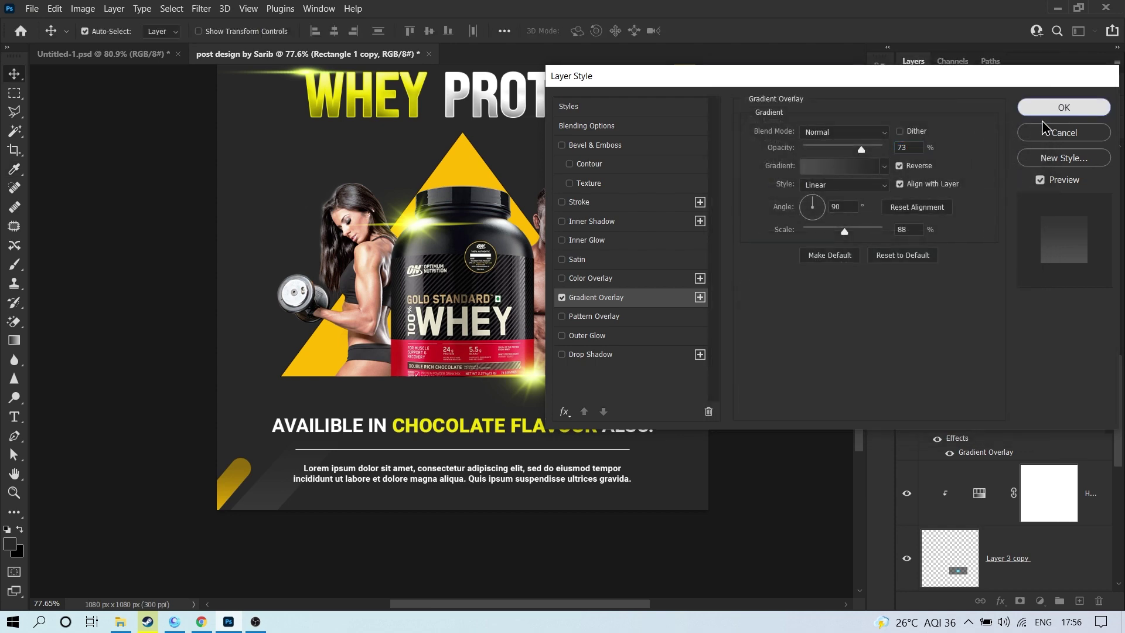
{"action": "left_click", "coordinate": [1064, 107]}
Step: Lighten the dark bar in the upper-right corner by changing the first stop of its Gradient Overlay to a medium grey
{"action": "scroll", "coordinate": [619, 297], "scroll_direction": "up", "scroll_amount": 1}
{"action": "scroll", "coordinate": [641, 163], "scroll_direction": "up", "scroll_amount": 3}
{"action": "scroll", "coordinate": [642, 163], "scroll_direction": "right", "scroll_amount": 1}
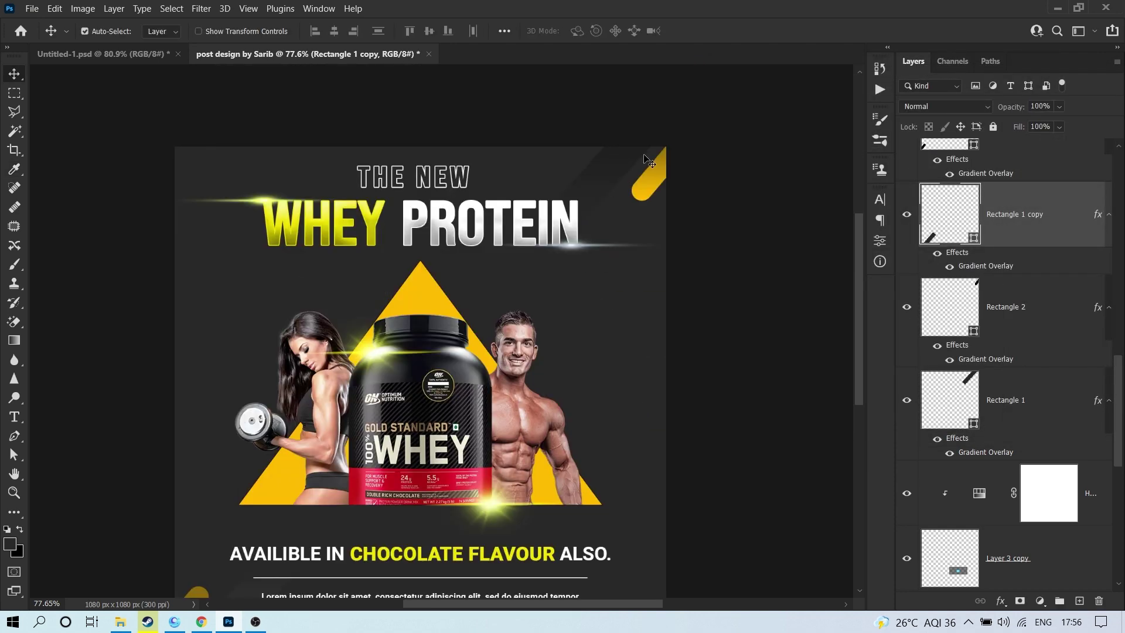
{"action": "left_click", "coordinate": [646, 164]}
{"action": "double_click", "coordinate": [993, 454]}
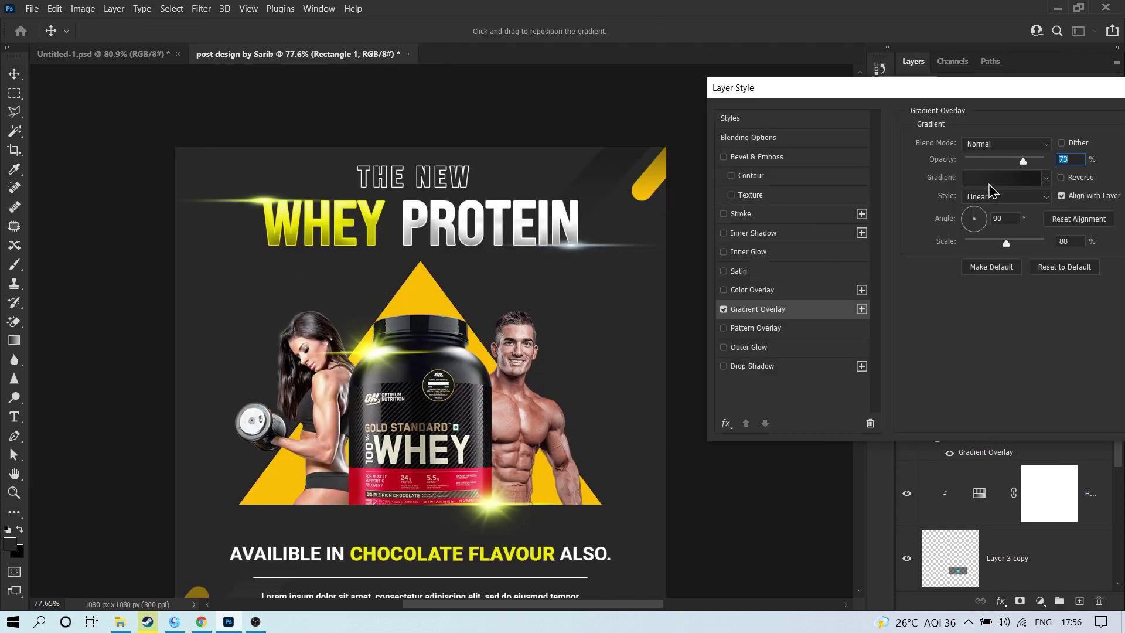
{"action": "left_click", "coordinate": [989, 180]}
{"action": "double_click", "coordinate": [732, 335]}
{"action": "left_click", "coordinate": [735, 308]}
{"action": "left_click", "coordinate": [735, 296]}
{"action": "key", "text": "Return"}
{"action": "key", "text": "Return"}
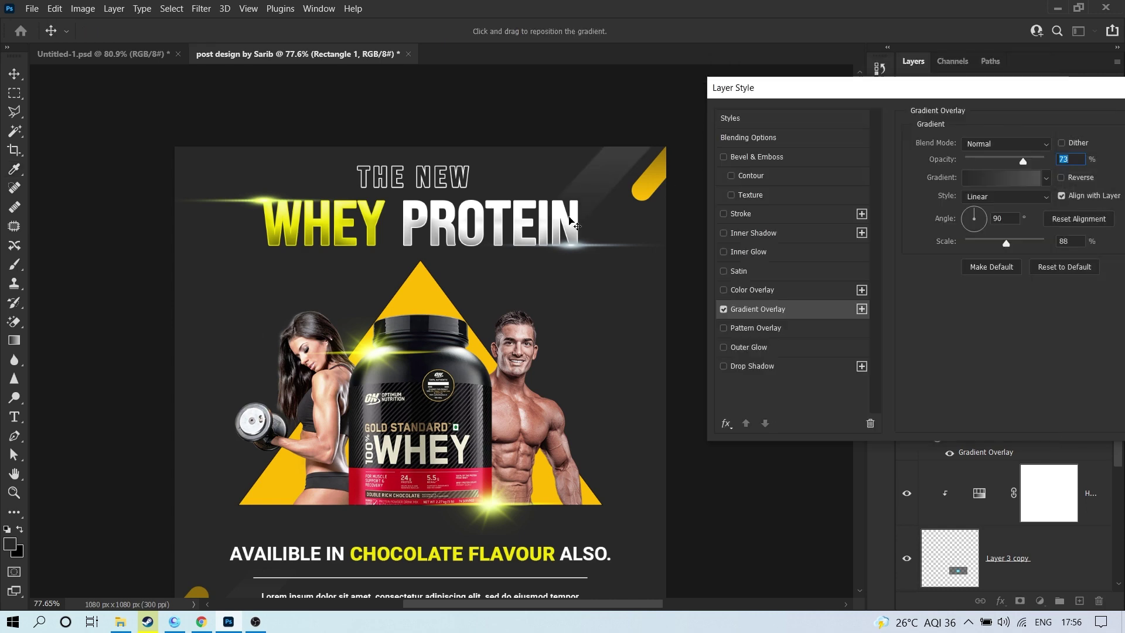
{"action": "key", "text": "Return"}
Step: Apply full justification to all lines of the Lorem ipsum paragraph
{"action": "key", "text": "ctrl+minus"}
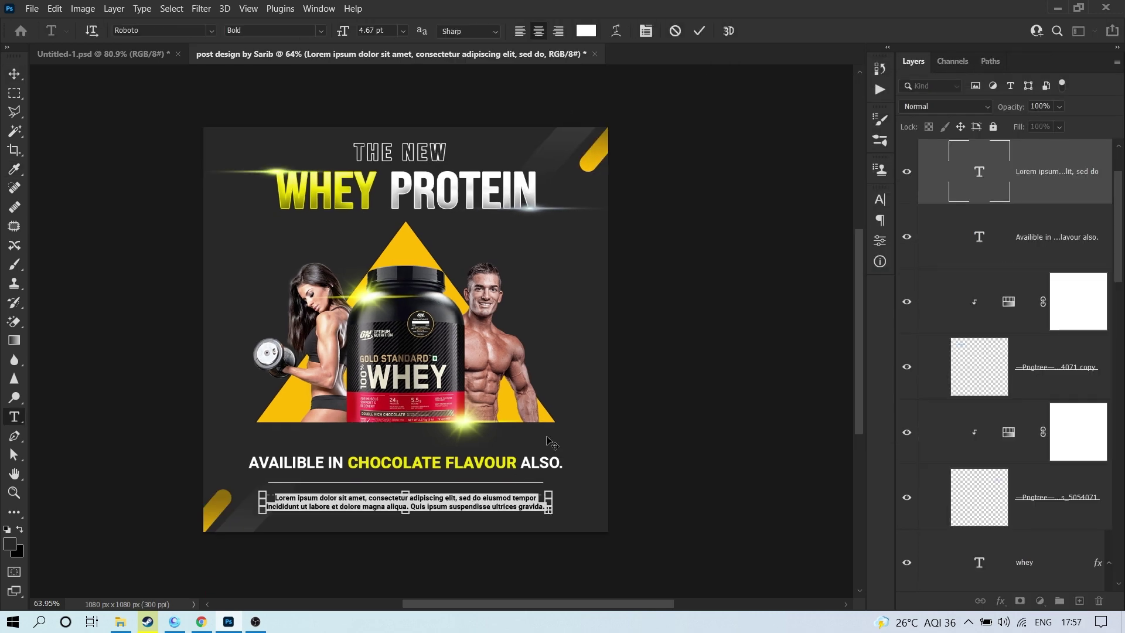
{"action": "left_click", "coordinate": [645, 30]}
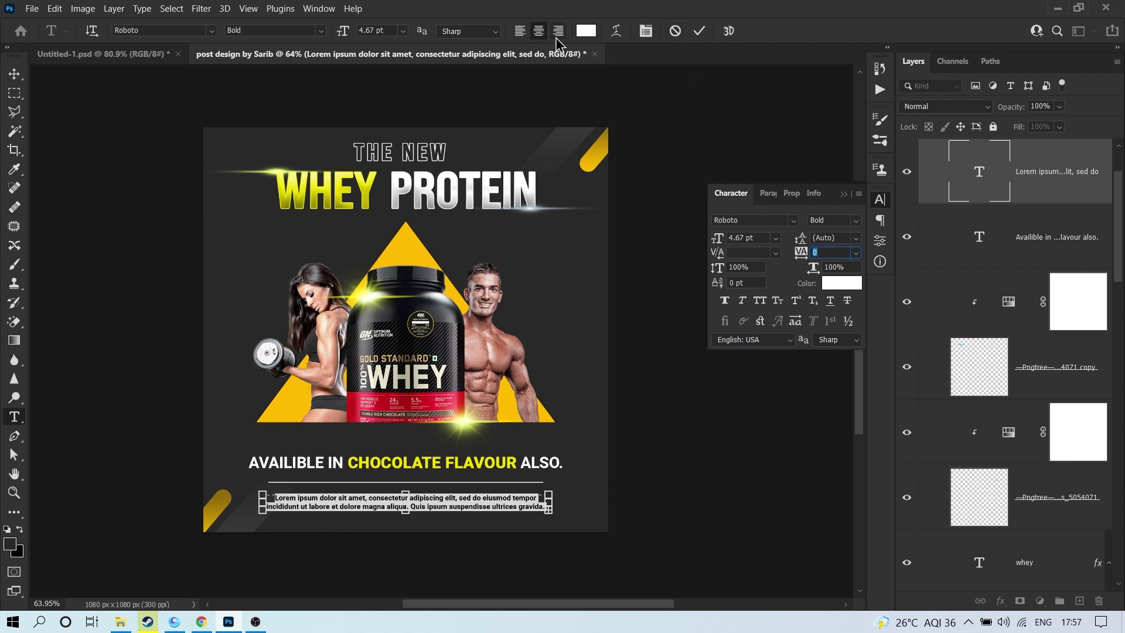
{"action": "left_click", "coordinate": [768, 195]}
{"action": "left_click", "coordinate": [846, 220]}
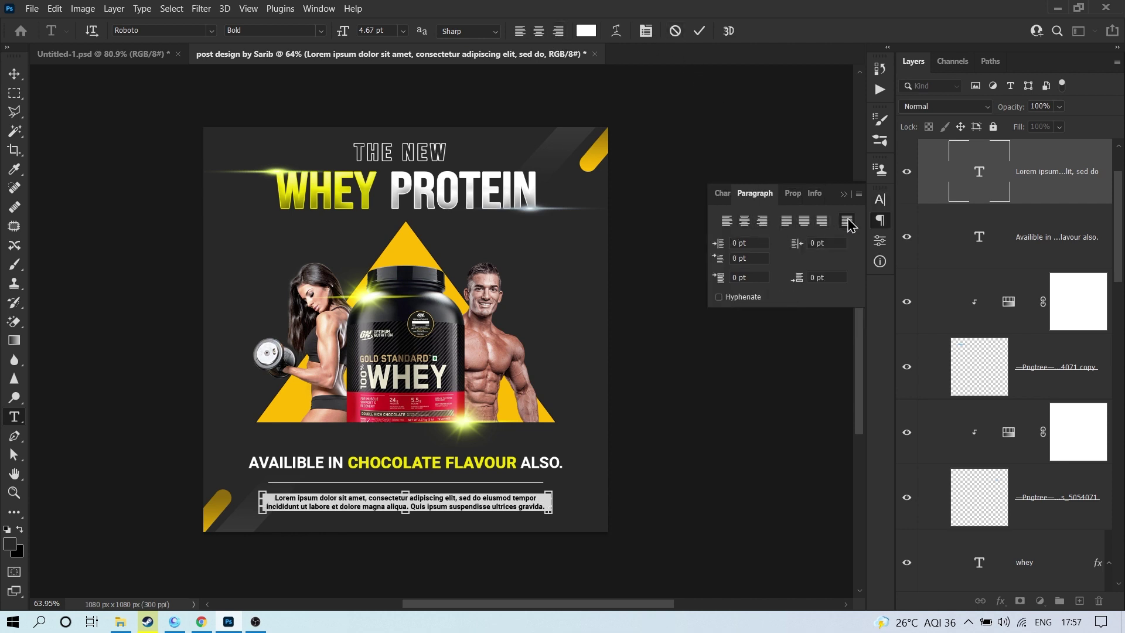
{"action": "key", "text": "Escape"}
{"action": "key", "text": "v"}
Step: Centre the justified Lorem ipsum paragraph horizontally on the canvas
{"action": "scroll", "coordinate": [487, 501], "scroll_direction": "up", "scroll_amount": 2}
{"action": "left_click_drag", "start_coordinate": [677, 467], "coordinate": [652, 448]}
{"action": "key", "text": "a"}
{"action": "key", "text": "ctrl+a"}
{"action": "key", "text": "v"}
{"action": "left_click", "coordinate": [334, 31]}
{"action": "key", "text": "ctrl+d"}
Step: Widen the white divider line so it extends slightly past both ends of the chocolate flavour text
{"action": "scroll", "coordinate": [535, 316], "scroll_direction": "down", "scroll_amount": 2}
{"action": "left_click_drag", "start_coordinate": [722, 481], "coordinate": [593, 401]}
{"action": "left_click_drag", "start_coordinate": [698, 542], "coordinate": [511, 442]}
{"action": "left_click_drag", "start_coordinate": [693, 456], "coordinate": [523, 454]}
{"action": "key", "text": "ctrl+t"}
{"action": "key", "text": "Return"}
{"action": "key", "text": "ctrl+z"}
{"action": "left_click", "coordinate": [642, 444]}
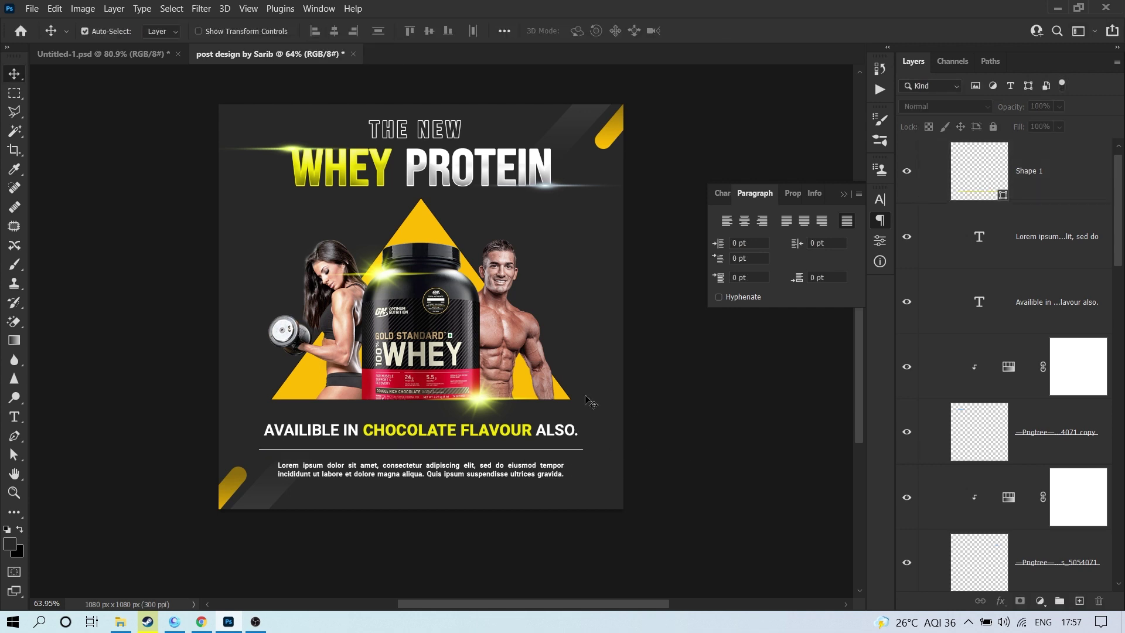
Step: Reduce the yellow triangle's height by lowering its tip towards the jar lid while keeping its base width
{"action": "left_click", "coordinate": [419, 235]}
{"action": "key", "text": "ctrl+t"}
{"action": "left_click_drag", "start_coordinate": [422, 198], "coordinate": [428, 218]}
{"action": "key", "text": "Return"}
{"action": "left_click", "coordinate": [621, 321], "text": "ctrl"}
Step: Nudge the "THE NEW WHEY PROTEIN" headline and its flares downward, closer to the jar and models
{"action": "left_click_drag", "start_coordinate": [246, 264], "coordinate": [609, 402]}
{"action": "left_click_drag", "start_coordinate": [181, 107], "coordinate": [558, 195]}
{"action": "key", "text": "shift+Down"}
{"action": "key", "text": "shift+Down"}
{"action": "key", "text": "shift+Down"}
{"action": "left_click", "coordinate": [1031, 473]}
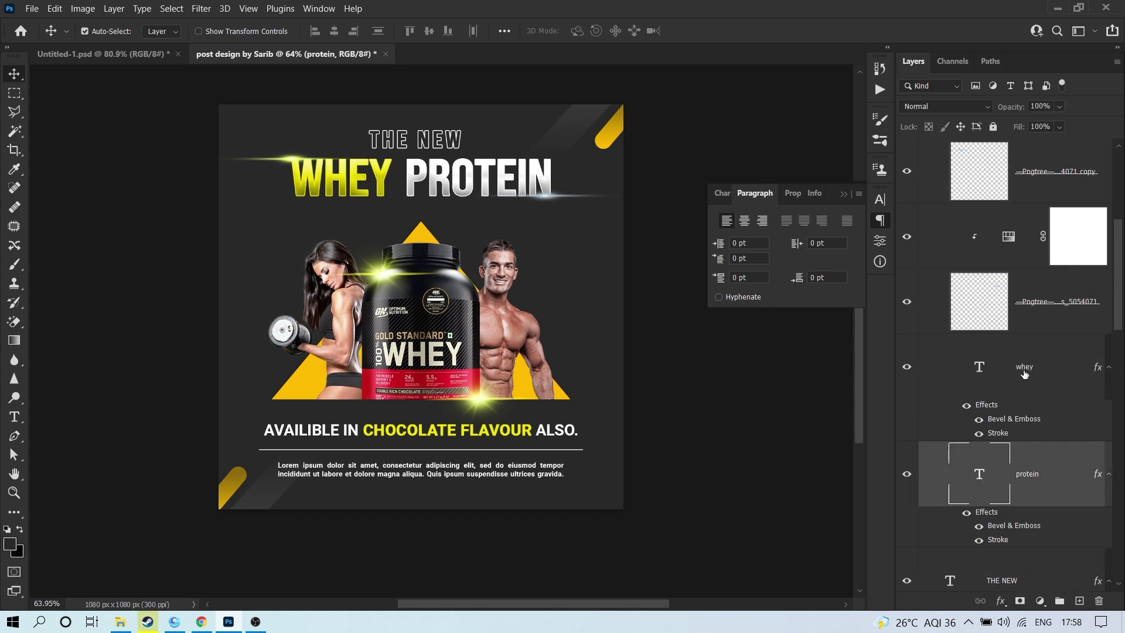
{"action": "left_click", "coordinate": [1039, 370], "text": "shift"}
{"action": "key", "text": "ctrl+g"}
{"action": "key", "text": "ctrl+a"}
{"action": "key", "text": "ctrl+d"}
{"action": "key", "text": "ctrl+shift+g"}
{"action": "left_click", "coordinate": [1026, 473], "text": "ctrl"}
{"action": "left_click", "coordinate": [1024, 367], "text": "ctrl"}
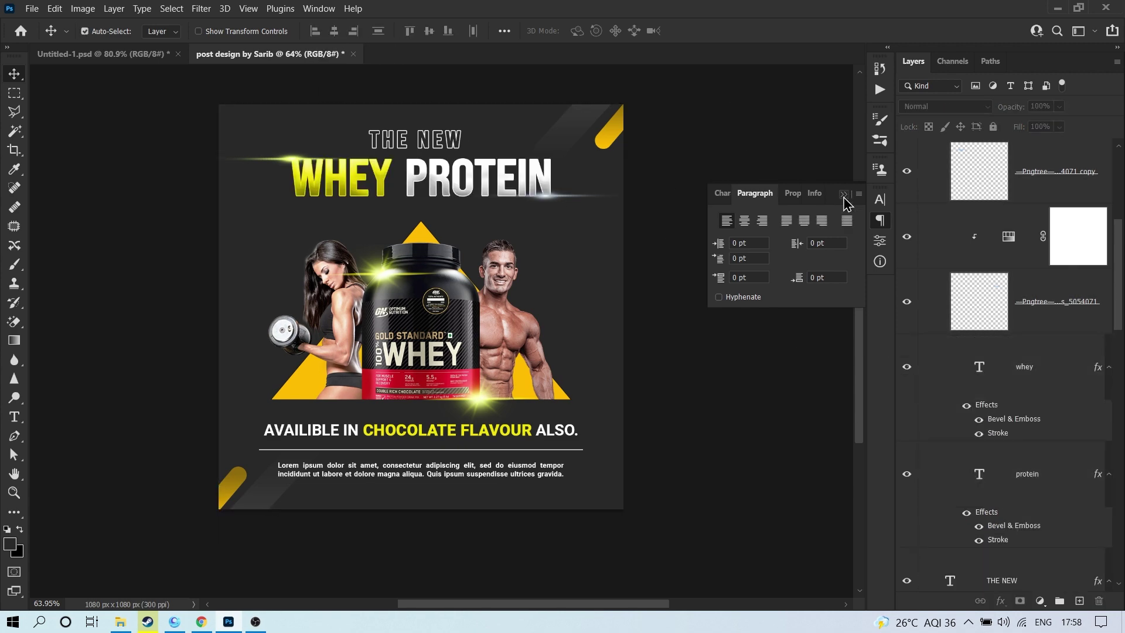
Step: Bring the white ON Optimum Nutrition logo from Untitled-1 into the post and place it small in the upper-left corner
{"action": "left_click", "coordinate": [842, 194]}
{"action": "scroll", "coordinate": [593, 272], "scroll_direction": "up", "scroll_amount": 1}
{"action": "left_click_drag", "start_coordinate": [200, 98], "coordinate": [264, 122]}
{"action": "left_click", "coordinate": [460, 291]}
{"action": "key", "text": "ctrl+t"}
{"action": "key", "text": "Return"}
{"action": "left_click_drag", "start_coordinate": [455, 317], "coordinate": [461, 323]}
{"action": "left_click_drag", "start_coordinate": [354, 224], "coordinate": [282, 225]}
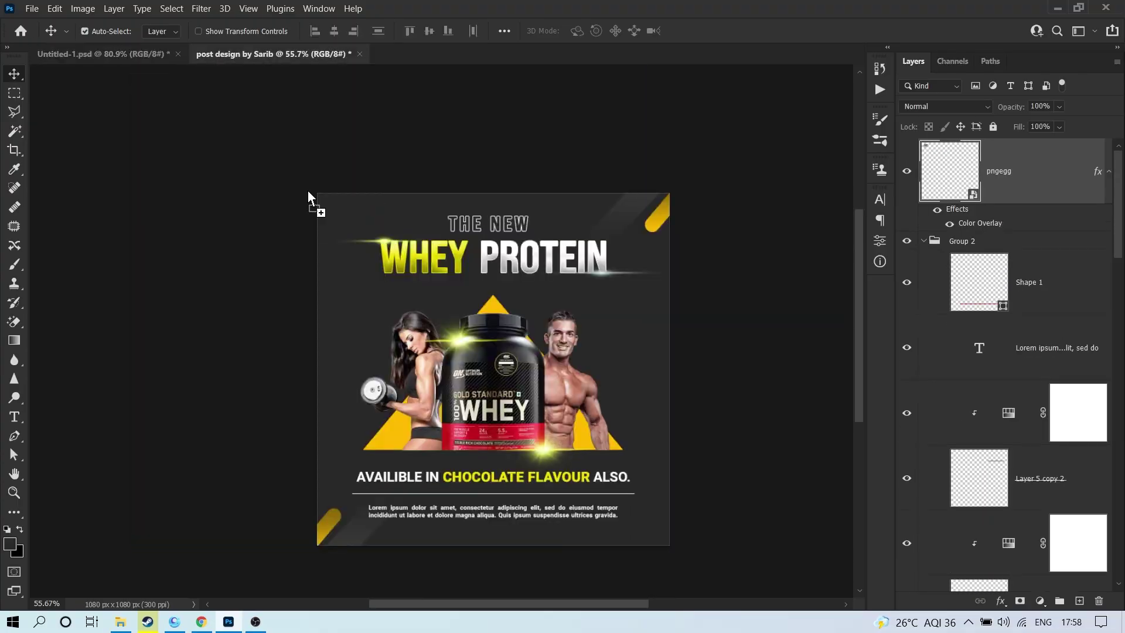
{"action": "scroll", "coordinate": [261, 130], "scroll_direction": "up", "scroll_amount": 5}
{"action": "left_click_drag", "start_coordinate": [430, 175], "coordinate": [408, 189]}
{"action": "left_click", "coordinate": [627, 296]}
{"action": "left_click_drag", "start_coordinate": [572, 284], "coordinate": [567, 287]}
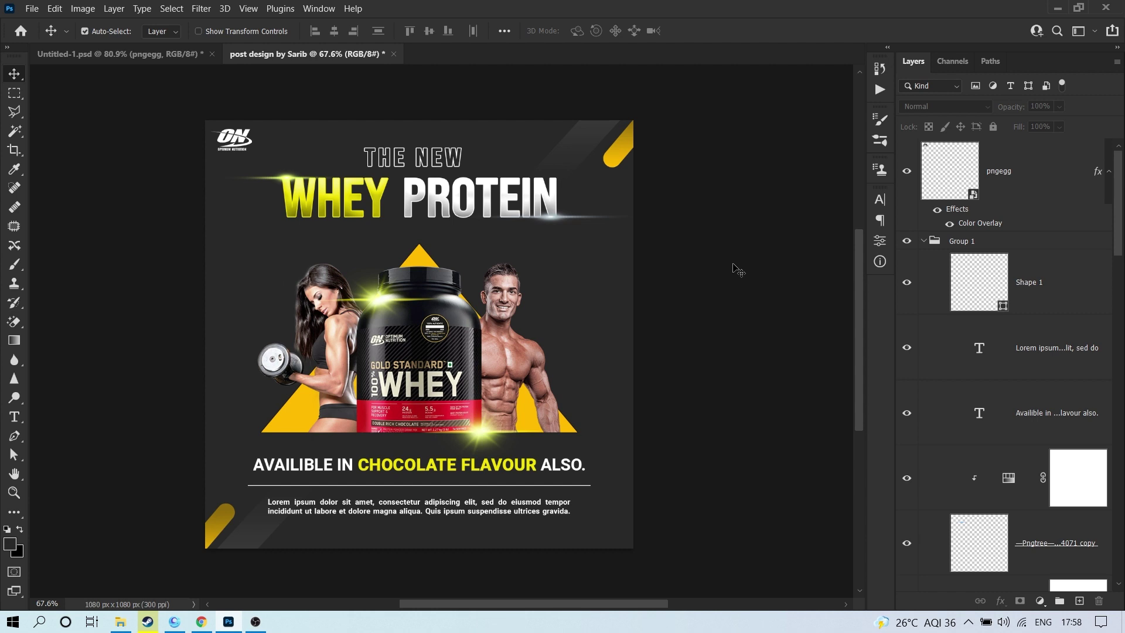
{"action": "scroll", "coordinate": [451, 348], "scroll_direction": "up", "scroll_amount": 2}
{"action": "left_click", "coordinate": [486, 489]}
{"action": "double_click", "coordinate": [496, 535]}
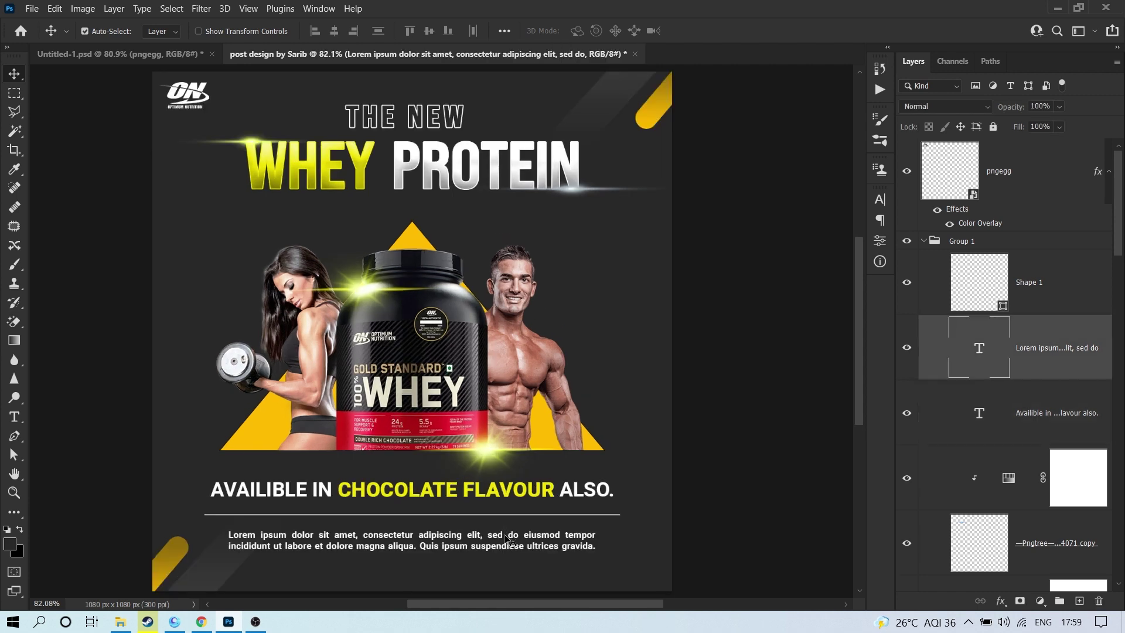
{"action": "left_click", "coordinate": [471, 536]}
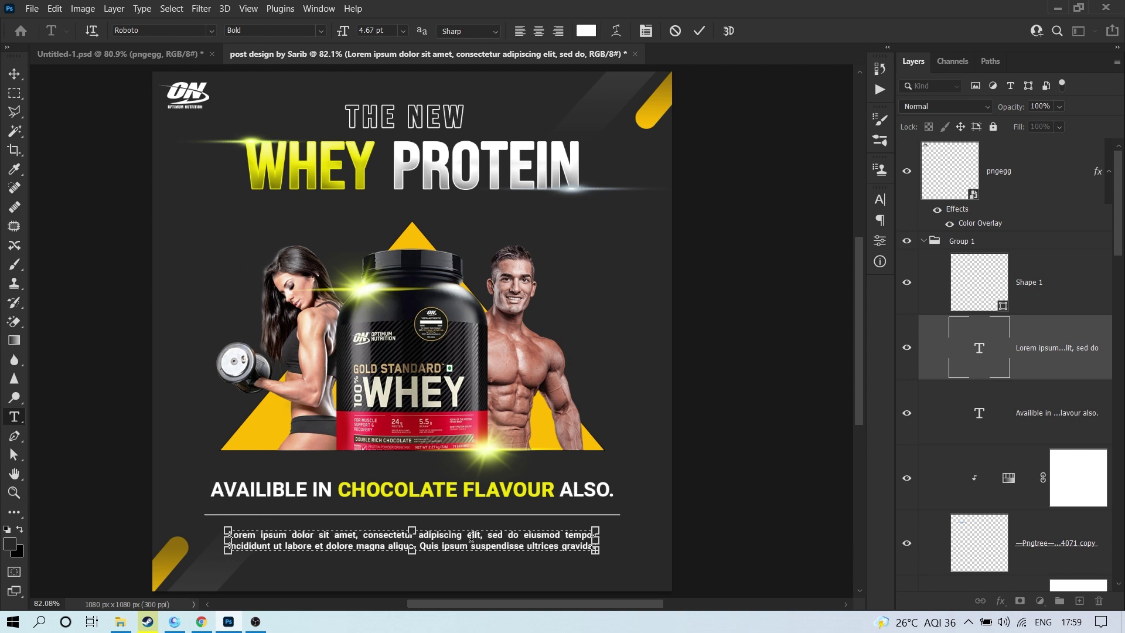
{"action": "key", "text": "ctrl+Return"}
{"action": "left_click_drag", "start_coordinate": [486, 515], "coordinate": [500, 469]}
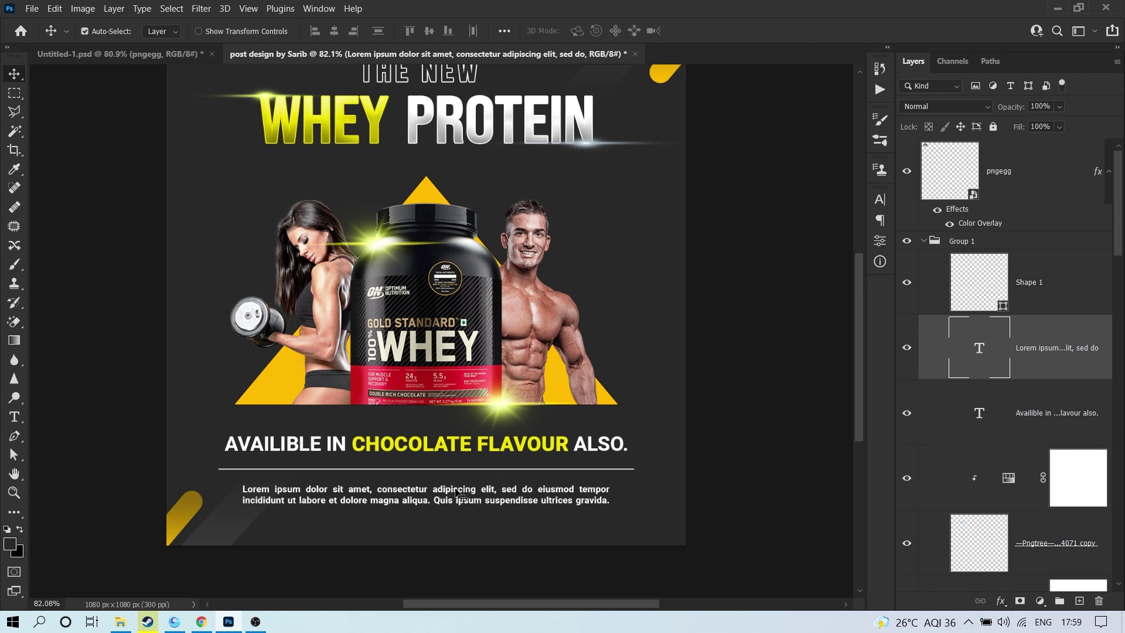
Step: Save a JPEG copy of the post in the Mass gainer post folder with quality 12 and Baseline ("Standard") format
{"action": "scroll", "coordinate": [481, 425], "scroll_direction": "down", "scroll_amount": 2}
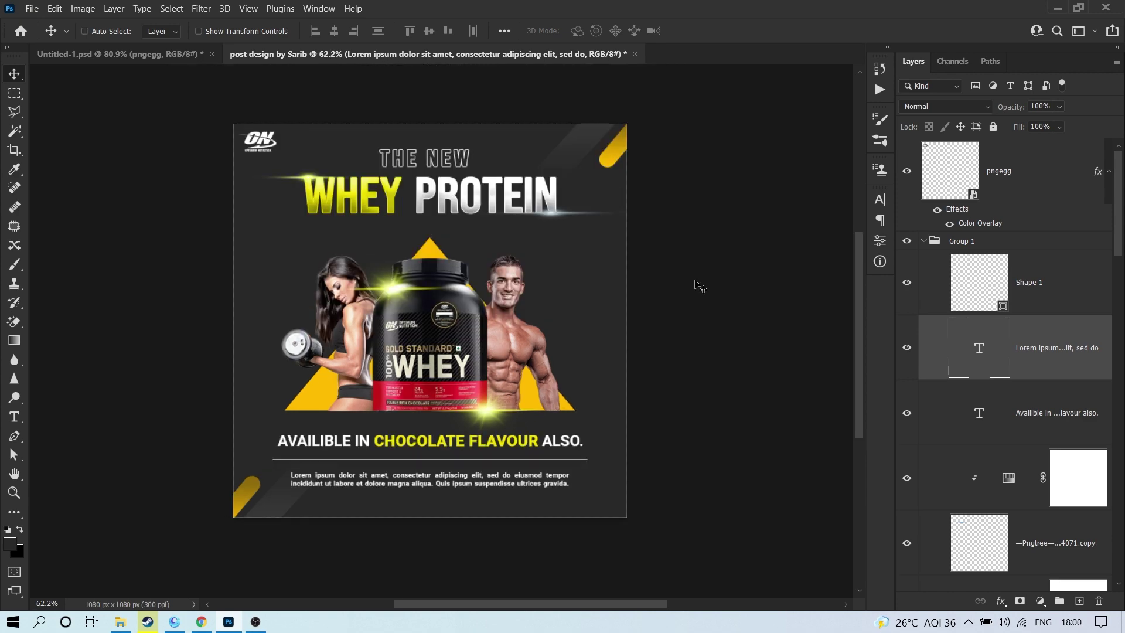
{"action": "key", "text": "ctrl+alt+s"}
{"action": "left_click", "coordinate": [208, 292]}
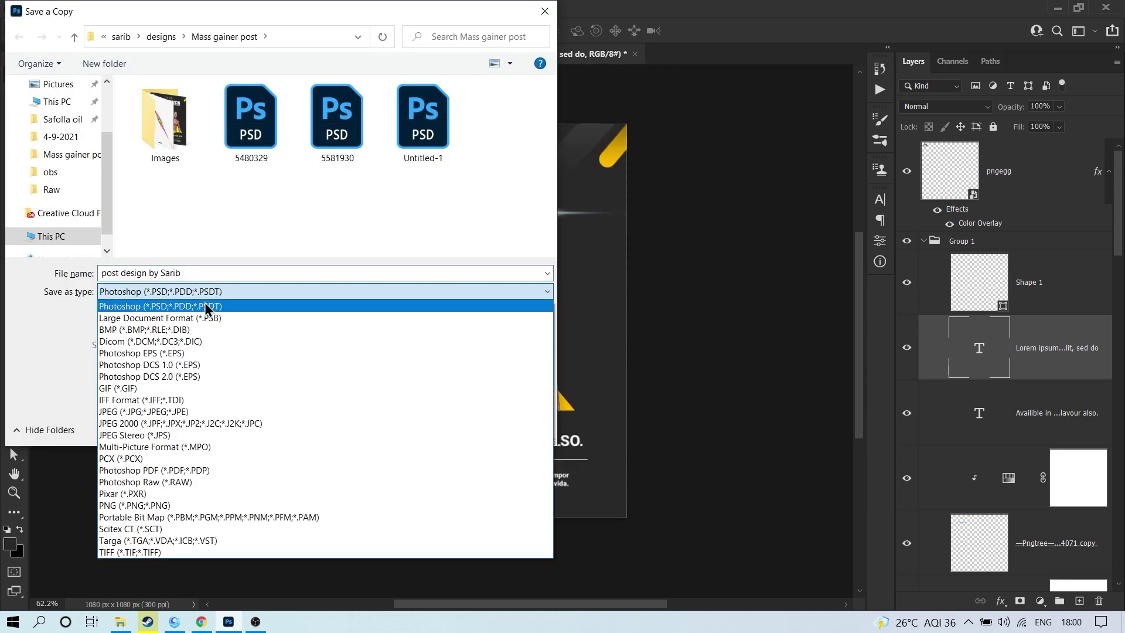
{"action": "left_click", "coordinate": [171, 412]}
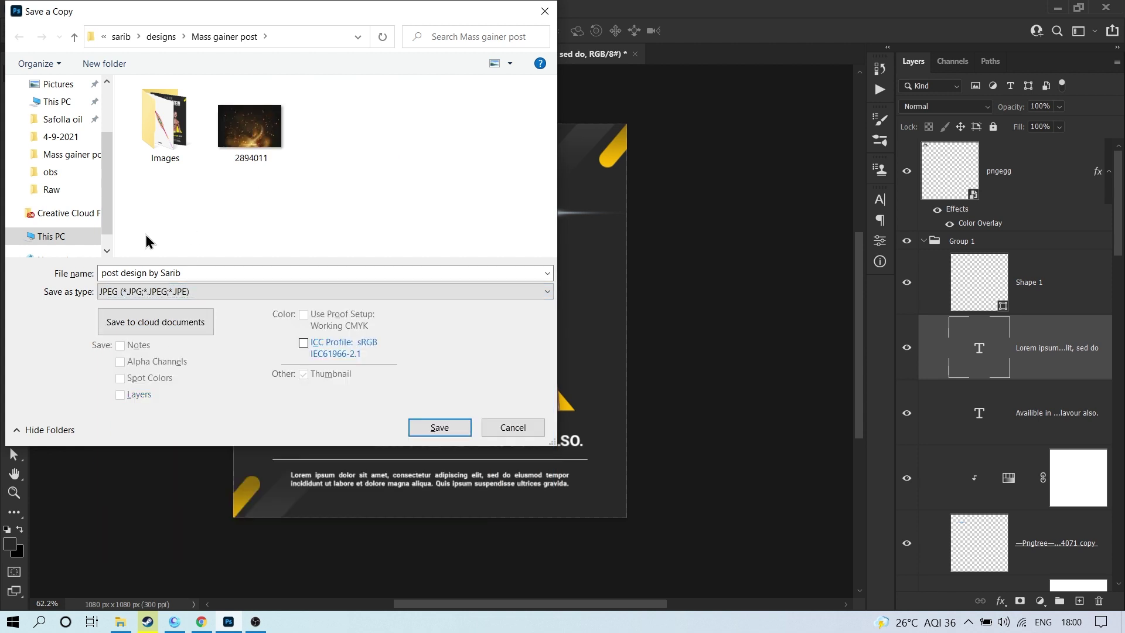
{"action": "left_click", "coordinate": [146, 273]}
{"action": "left_click", "coordinate": [189, 276]}
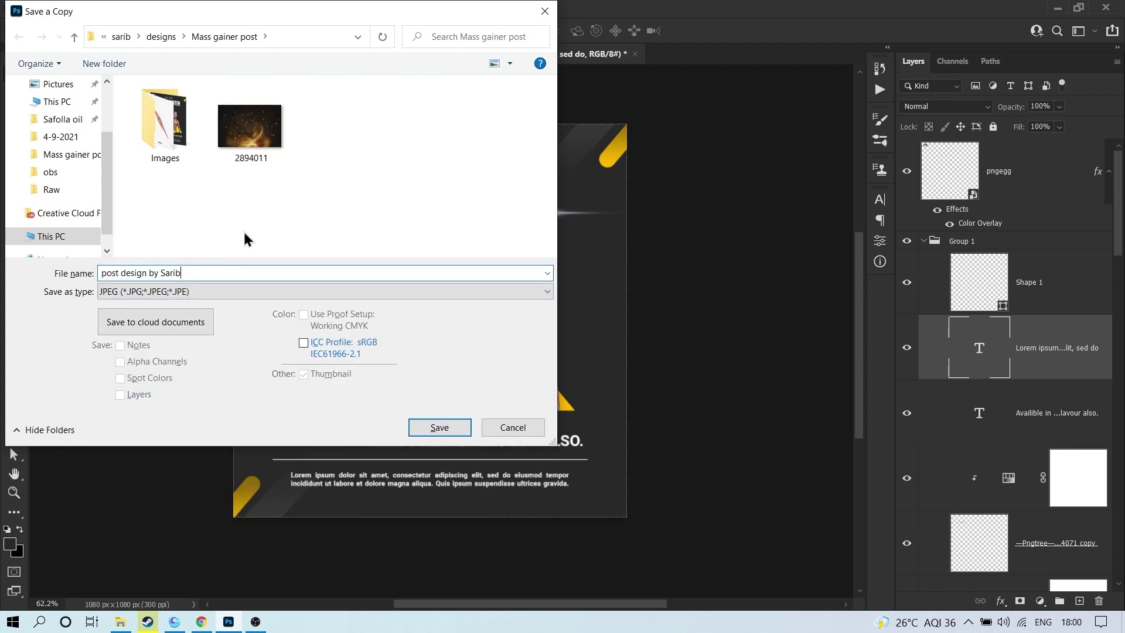
{"action": "left_click", "coordinate": [439, 428]}
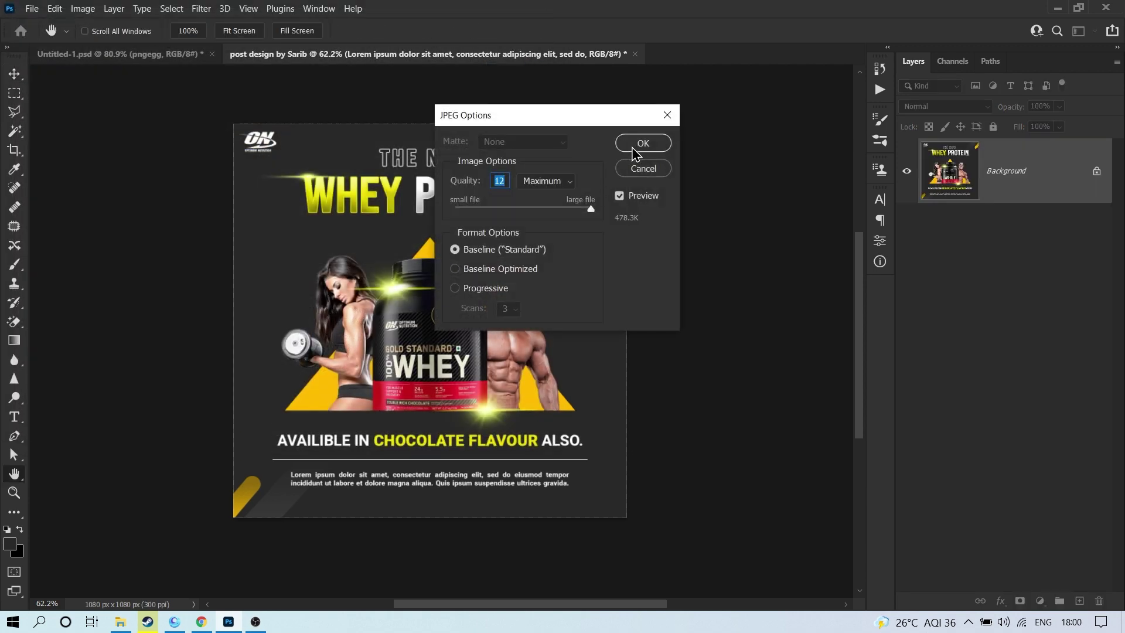
{"action": "left_click", "coordinate": [632, 148]}
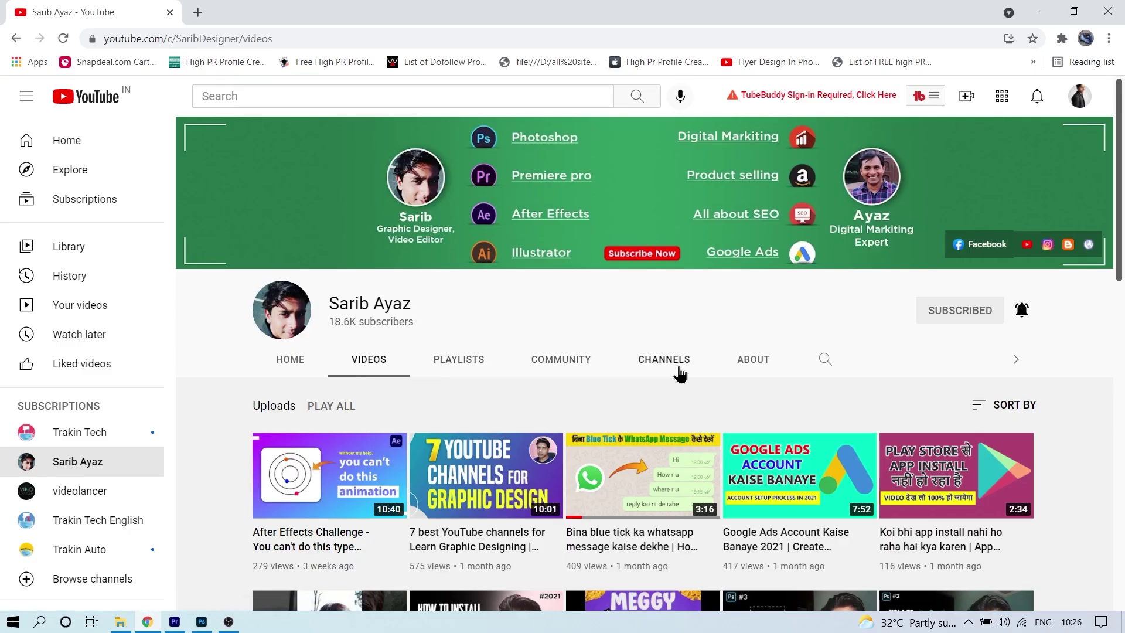
Step: On the YouTube channel page in Chrome, subscribe to the linked gaming channel and set its notification preference
{"action": "left_click", "coordinate": [664, 359]}
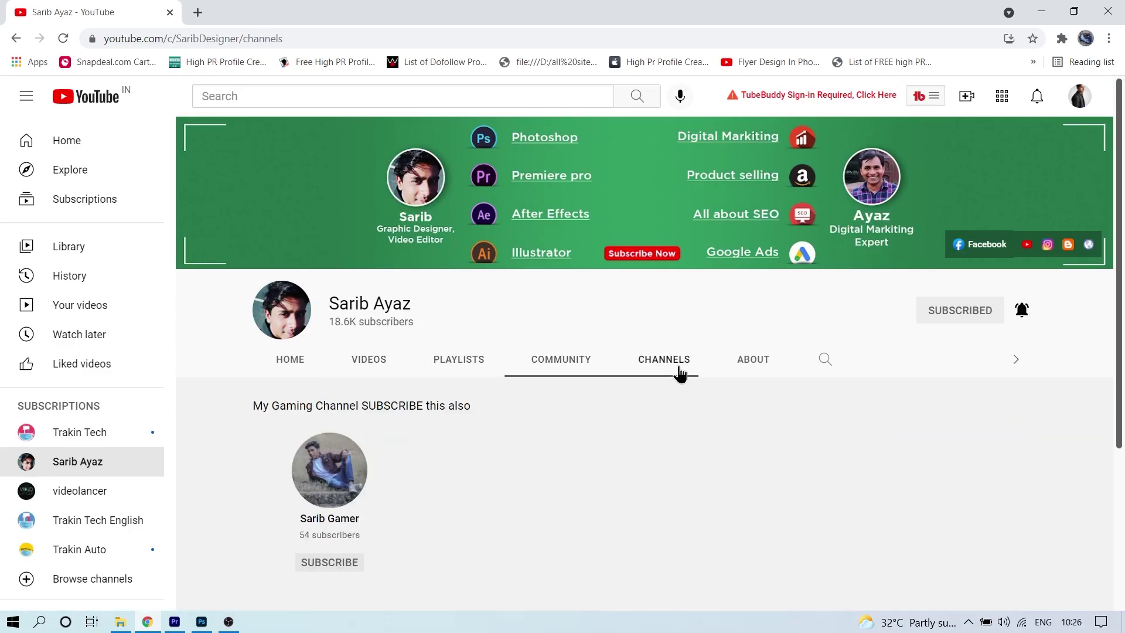
{"action": "left_click", "coordinate": [329, 472]}
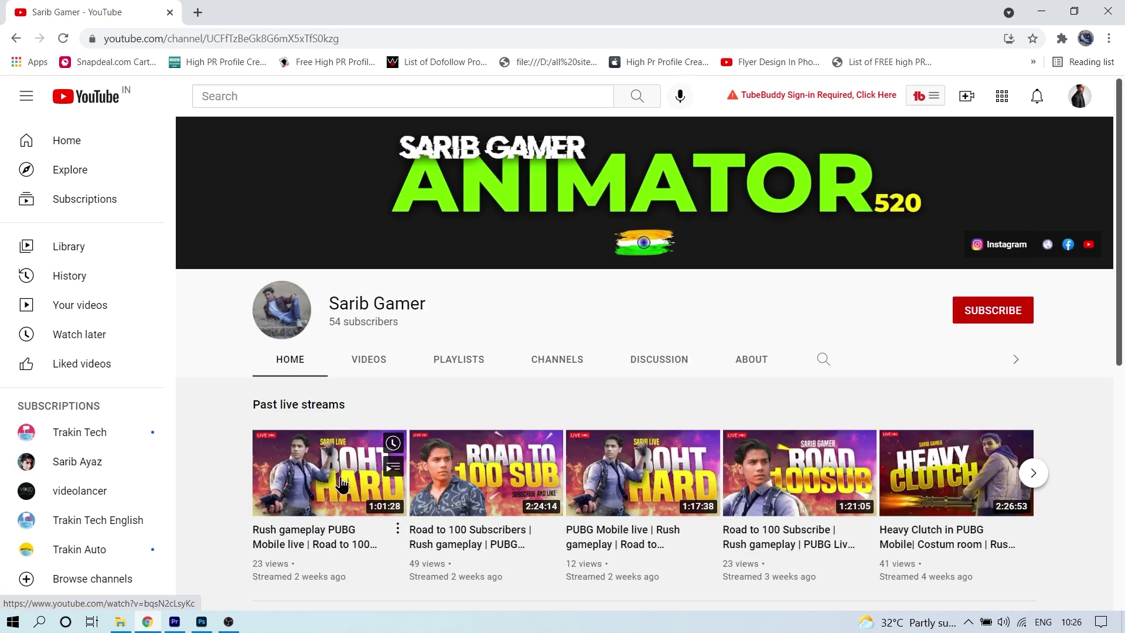
{"action": "left_click", "coordinate": [981, 308]}
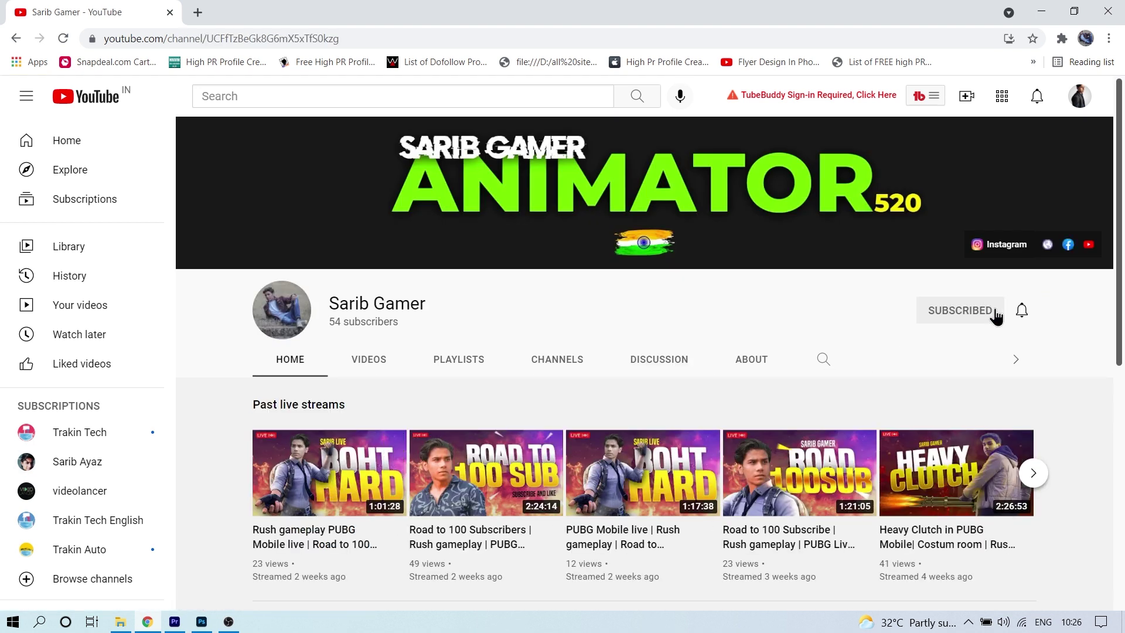
{"action": "left_click", "coordinate": [1021, 309]}
{"action": "left_click", "coordinate": [1007, 343]}
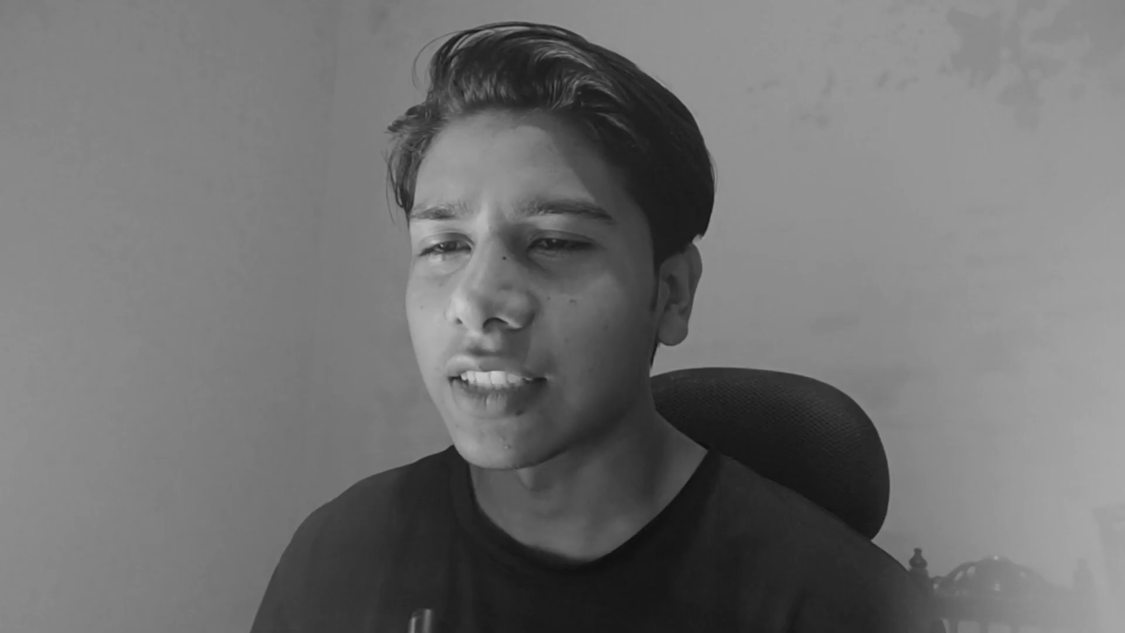